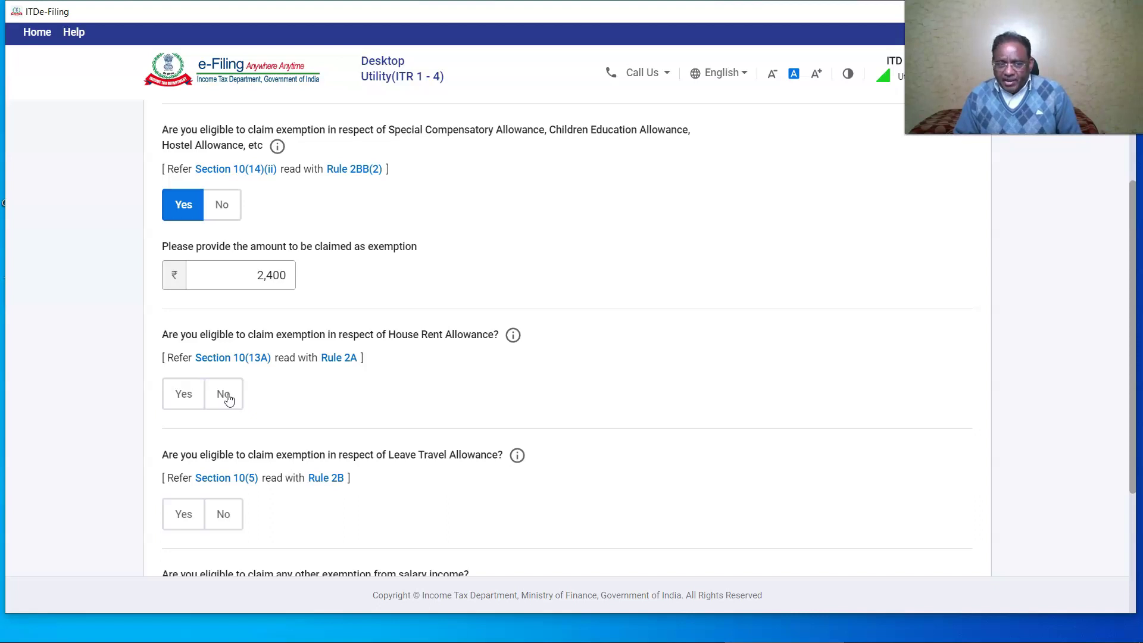
# Answer No to the House Rent Allowance, Leave Travel Allowance and other salary exemption questions, then continue.
pyautogui.click(228, 399)
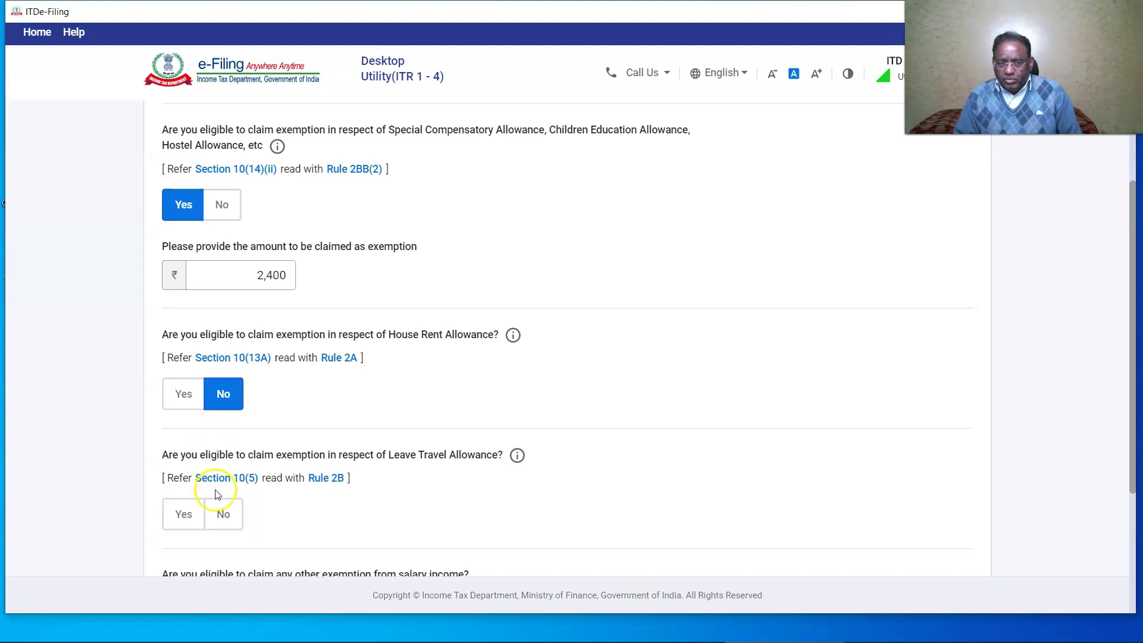
pyautogui.click(223, 513)
pyautogui.scroll(-3, 459, 415)
pyautogui.scroll(-2, 460, 416)
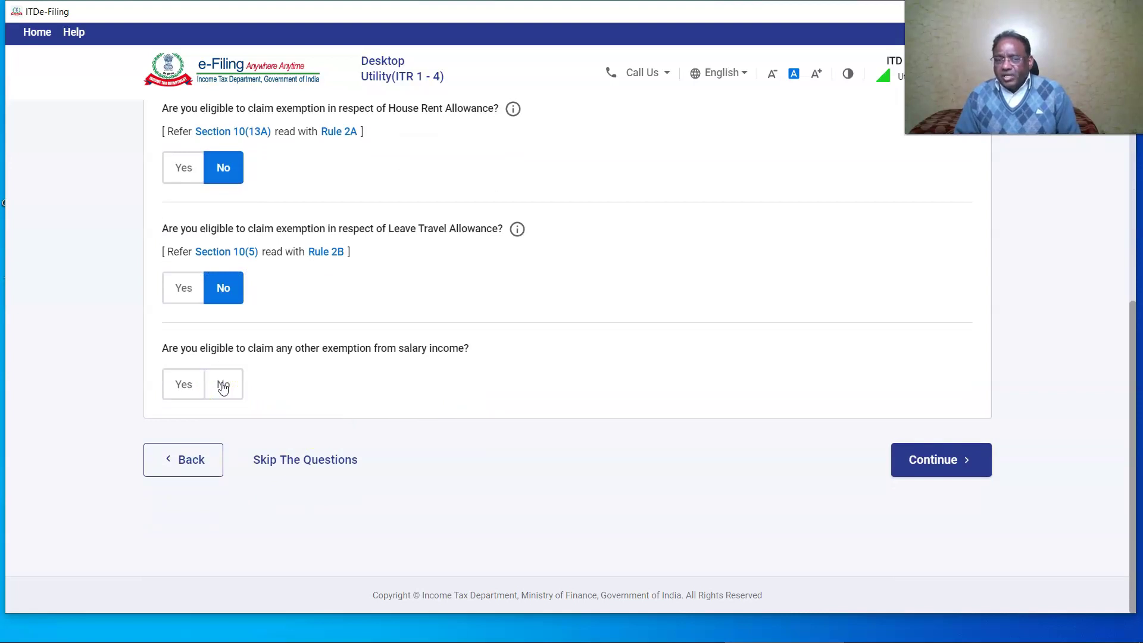
pyautogui.click(224, 386)
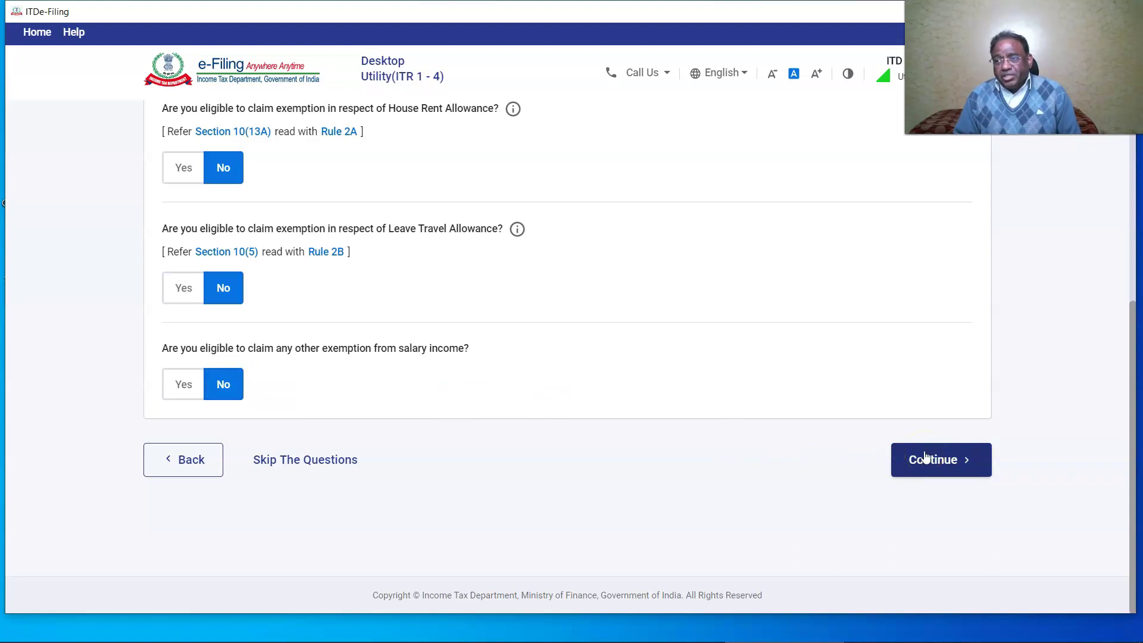
pyautogui.click(930, 470)
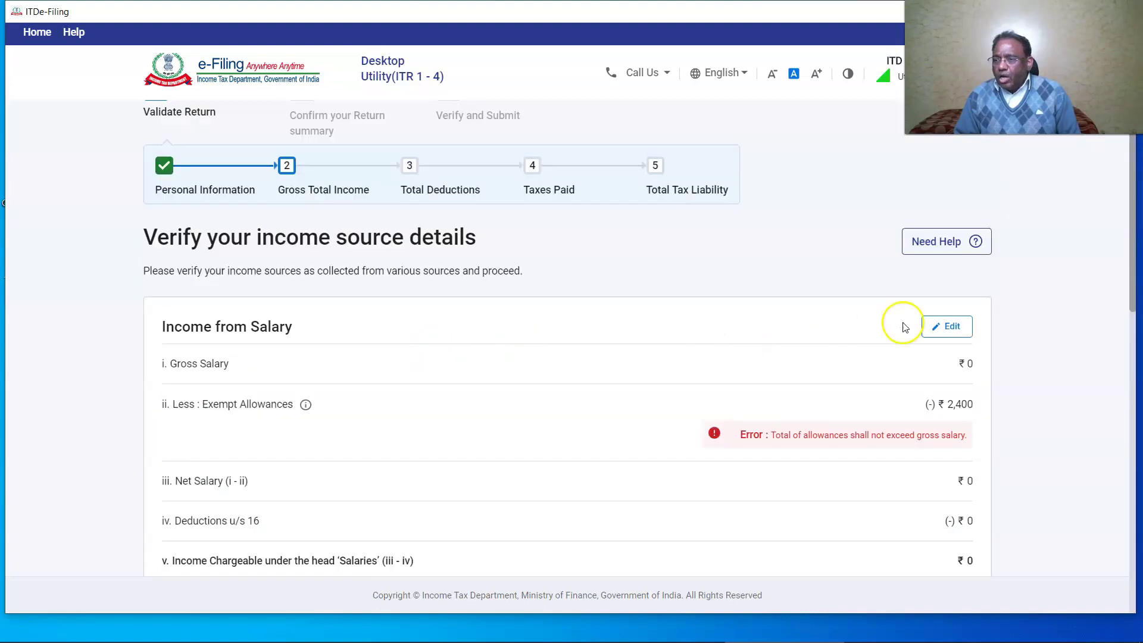
# Open Income from Salary for editing and place the cursor in the empty section 17(1) salary field.
pyautogui.click(952, 327)
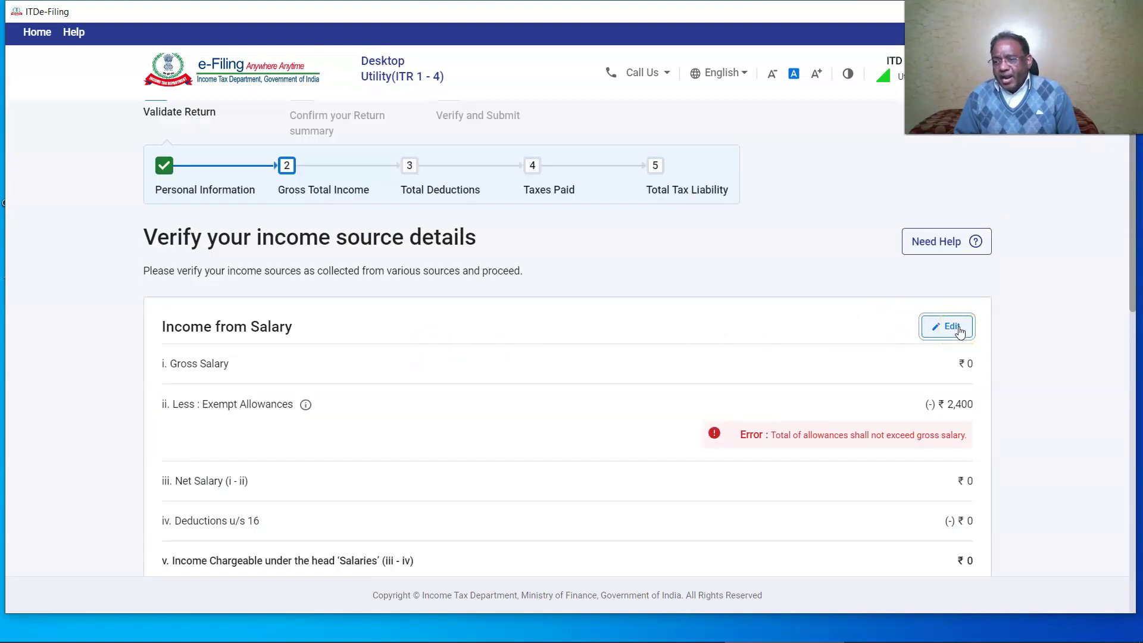
pyautogui.click(928, 278)
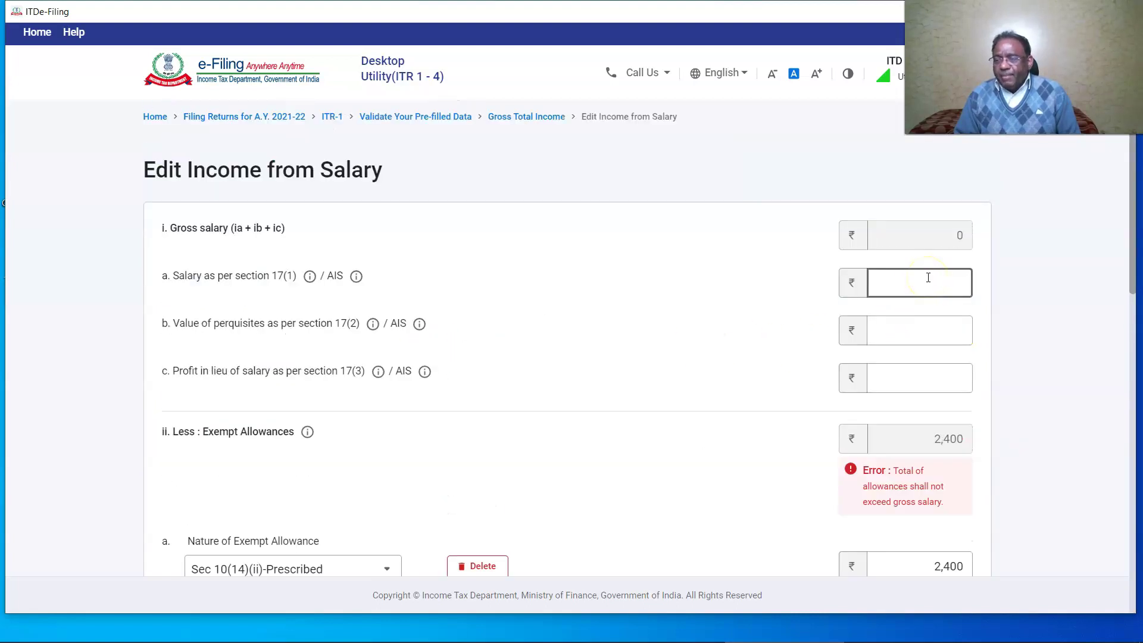
pyautogui.click(927, 277)
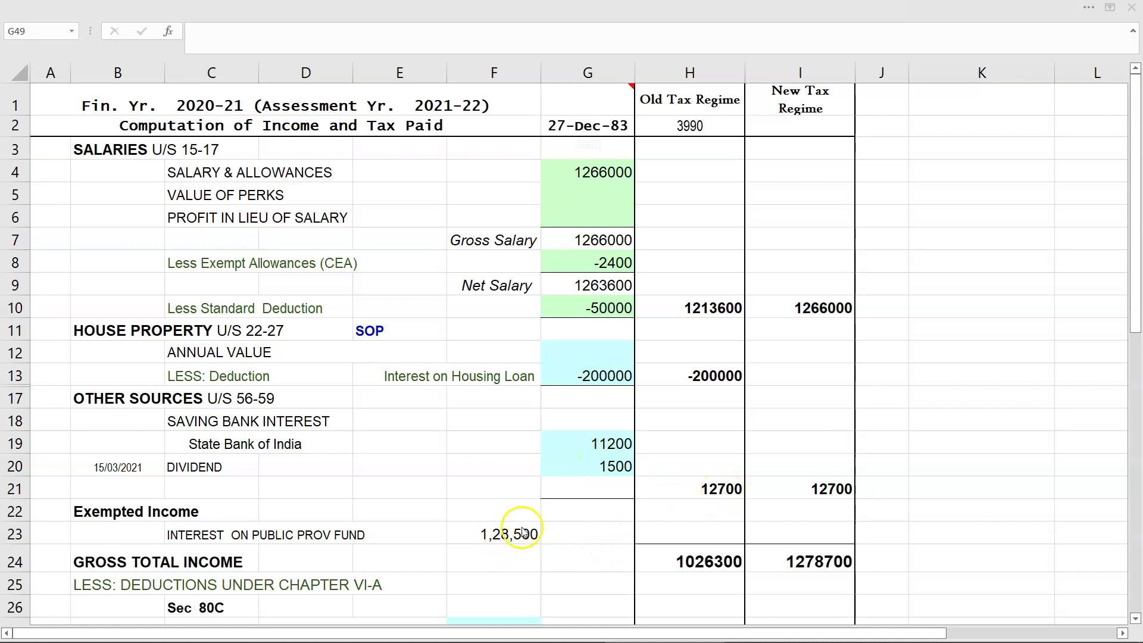
# Enter 4000 as the self-assessment tax paid in cell G49 of the computation sheet.
pyautogui.scroll(-1, 851, 459)
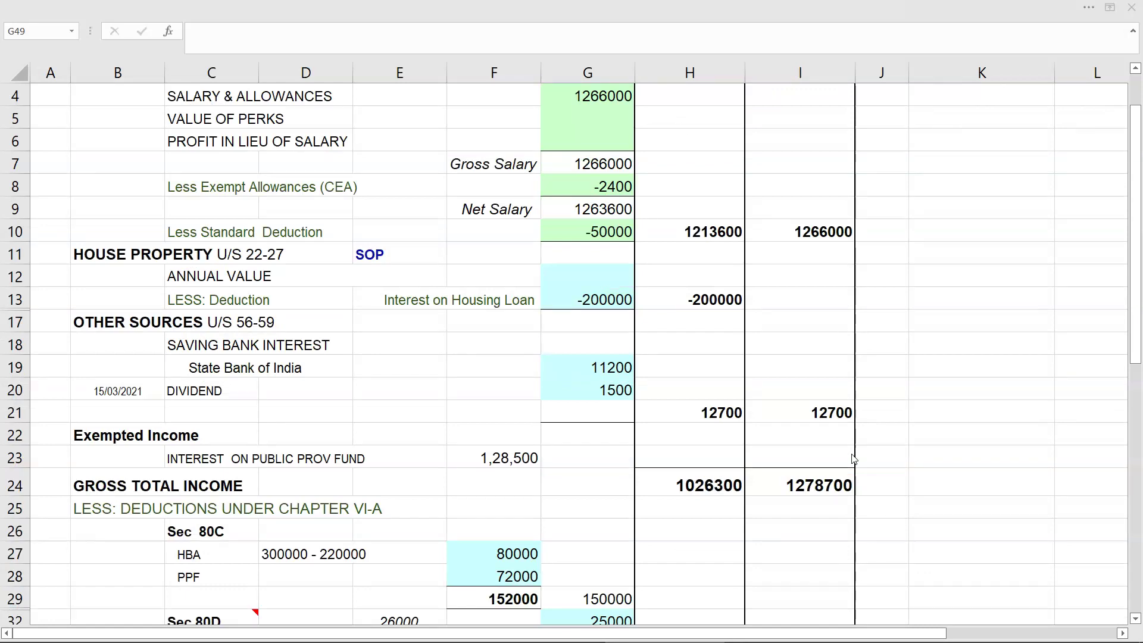
pyautogui.scroll(-2, 912, 419)
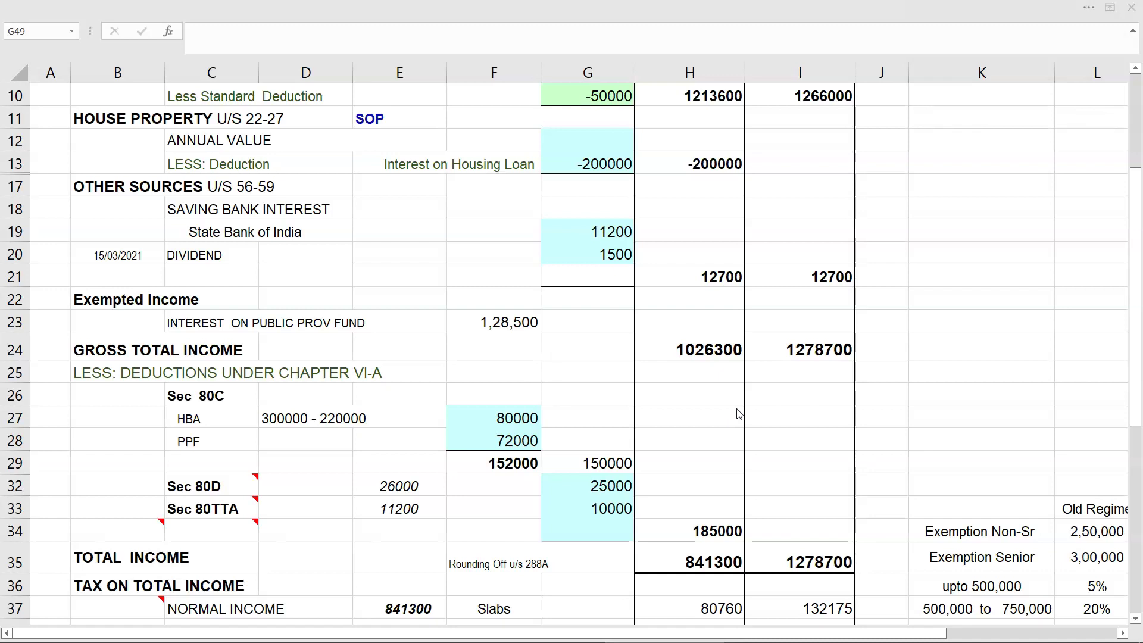
pyautogui.scroll(-1, 738, 413)
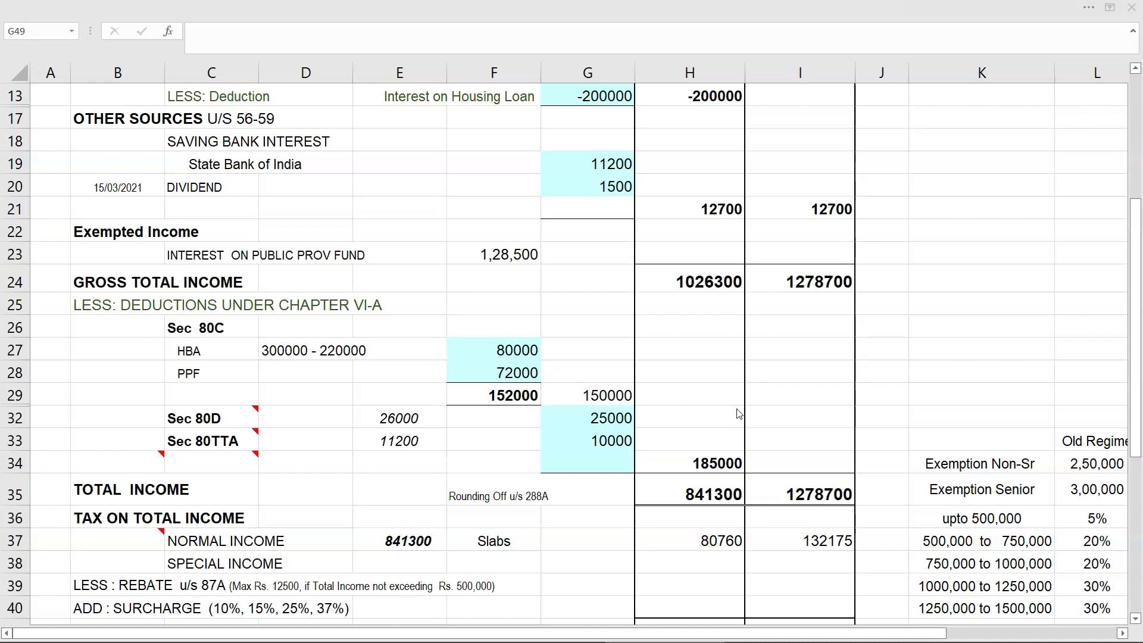
pyautogui.scroll(-1, 739, 414)
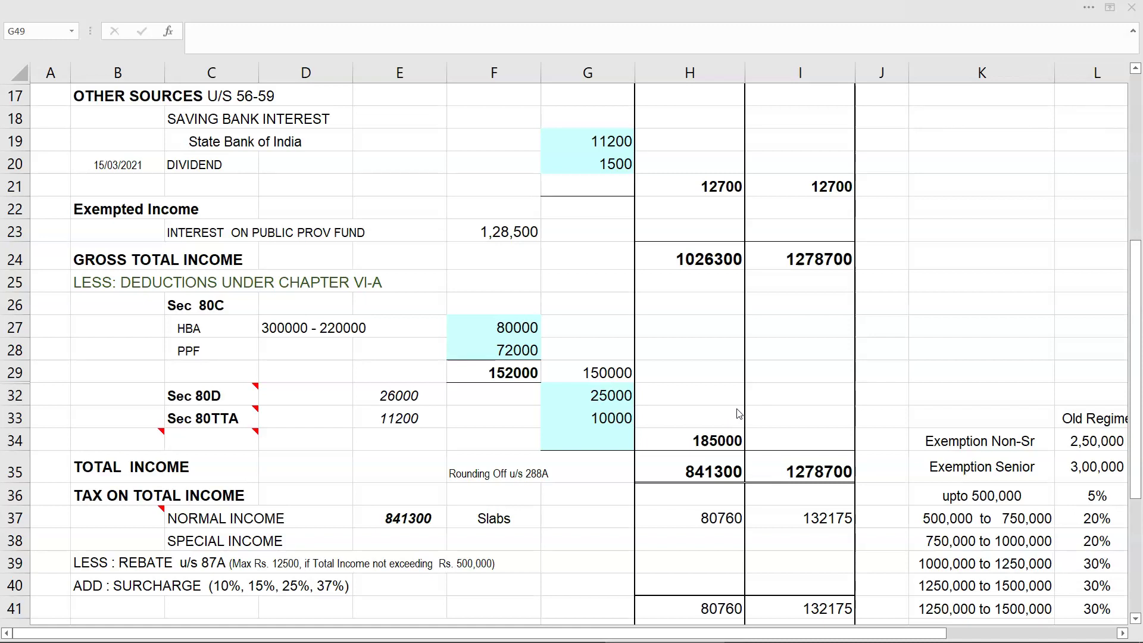
pyautogui.scroll(-1, 739, 413)
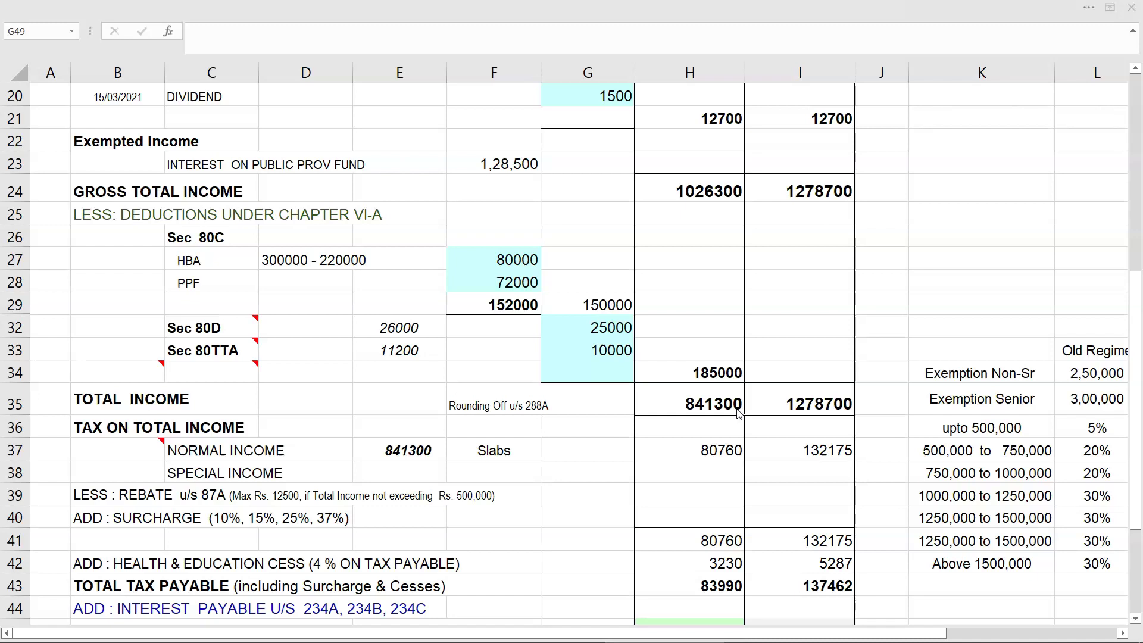
pyautogui.scroll(-1, 738, 413)
pyautogui.scroll(-1, 738, 414)
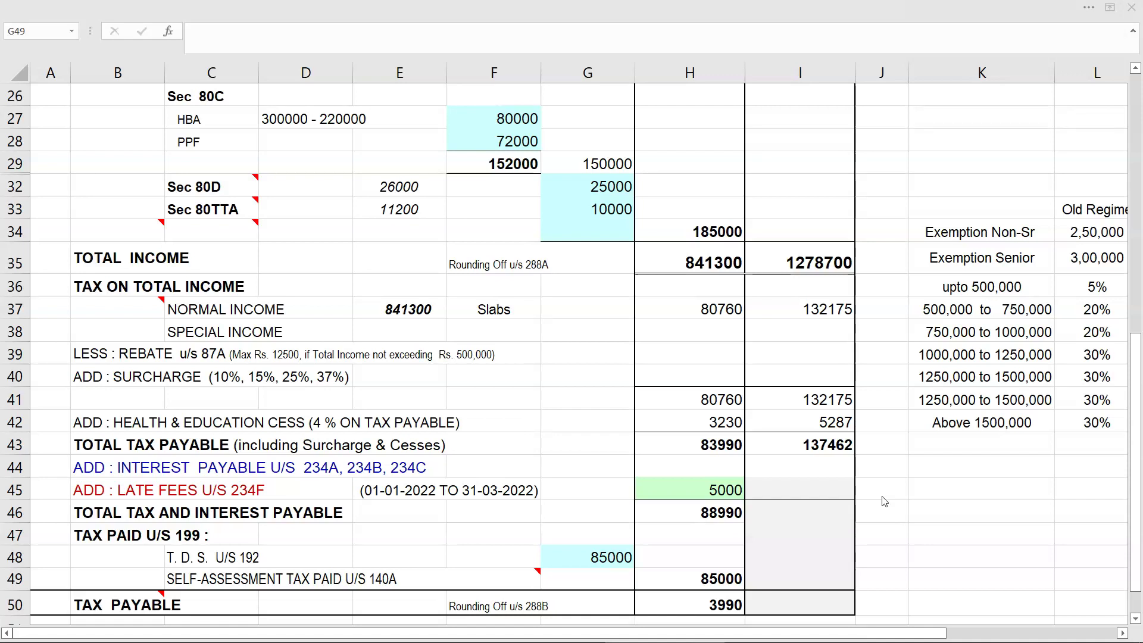
pyautogui.scroll(-2, 794, 465)
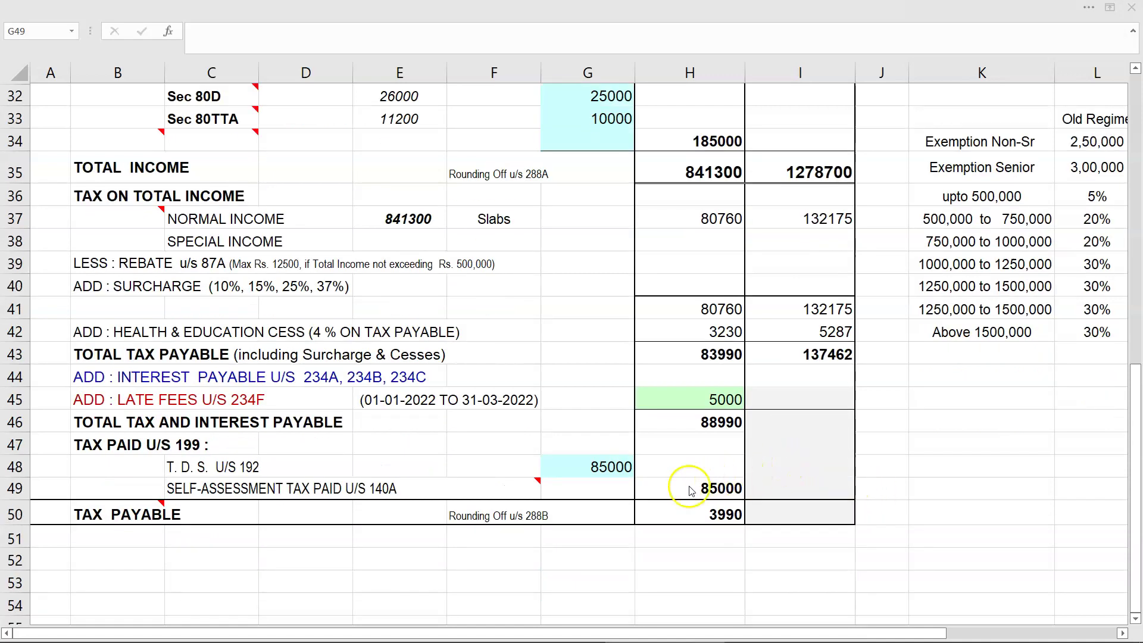
pyautogui.click(595, 494)
pyautogui.write('4000')
pyautogui.click(887, 466)
pyautogui.scroll(10, 887, 463)
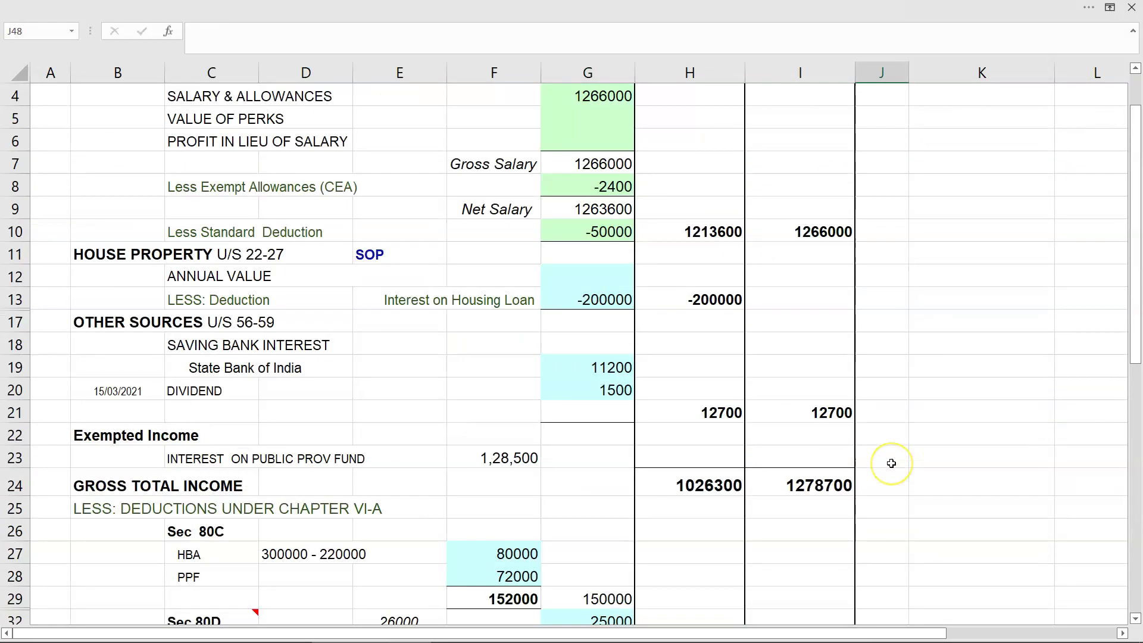
pyautogui.scroll(1, 891, 463)
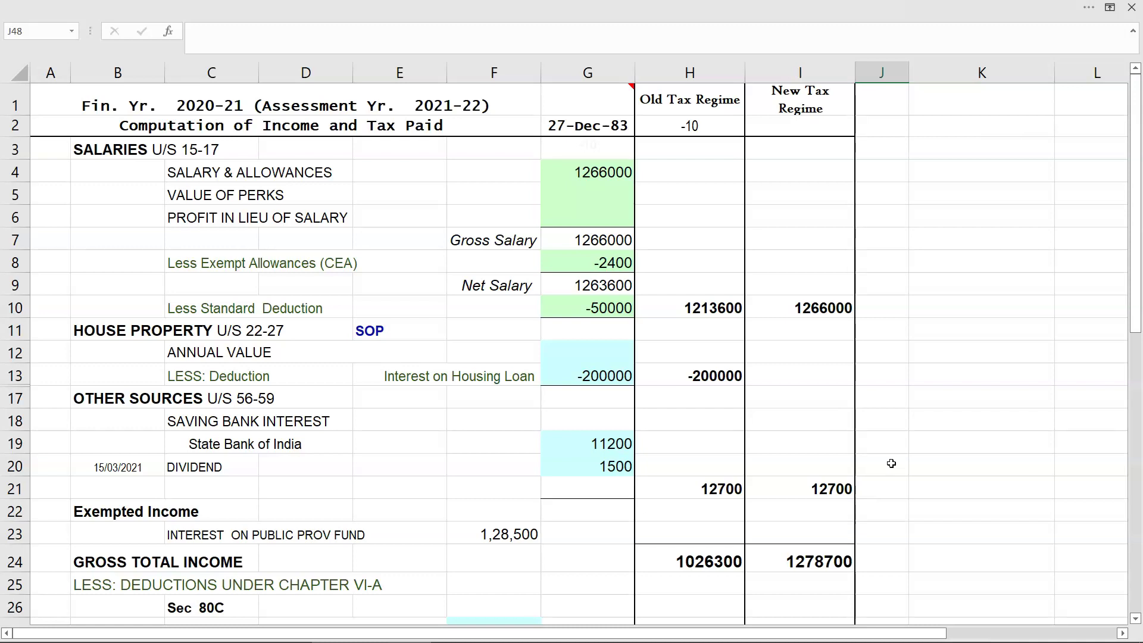
pyautogui.click(848, 309)
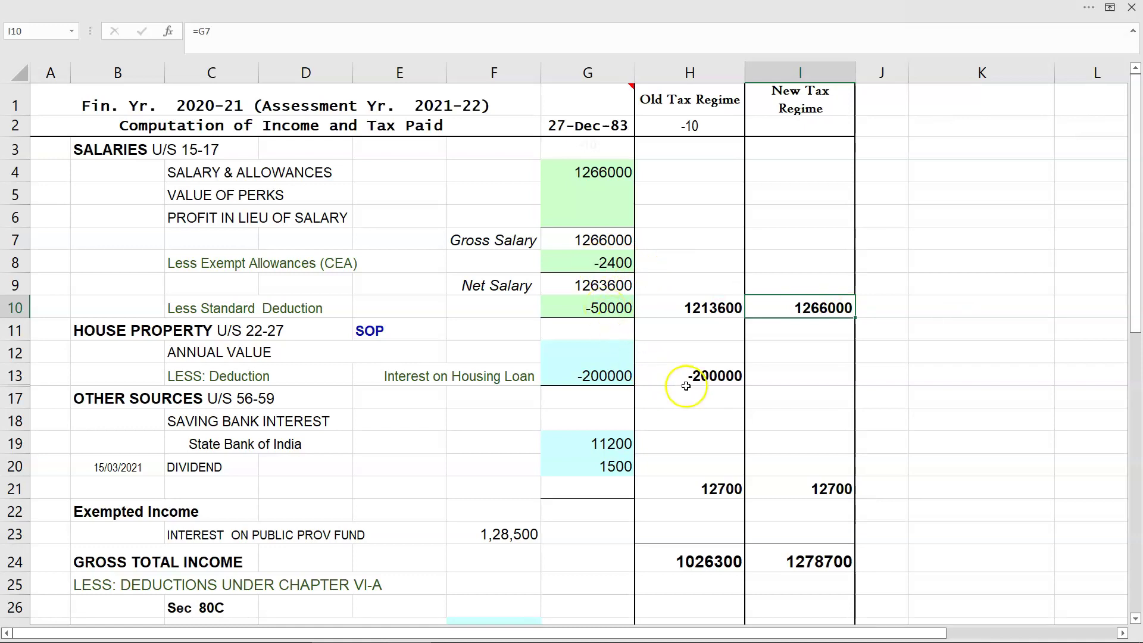
pyautogui.scroll(-1, 924, 381)
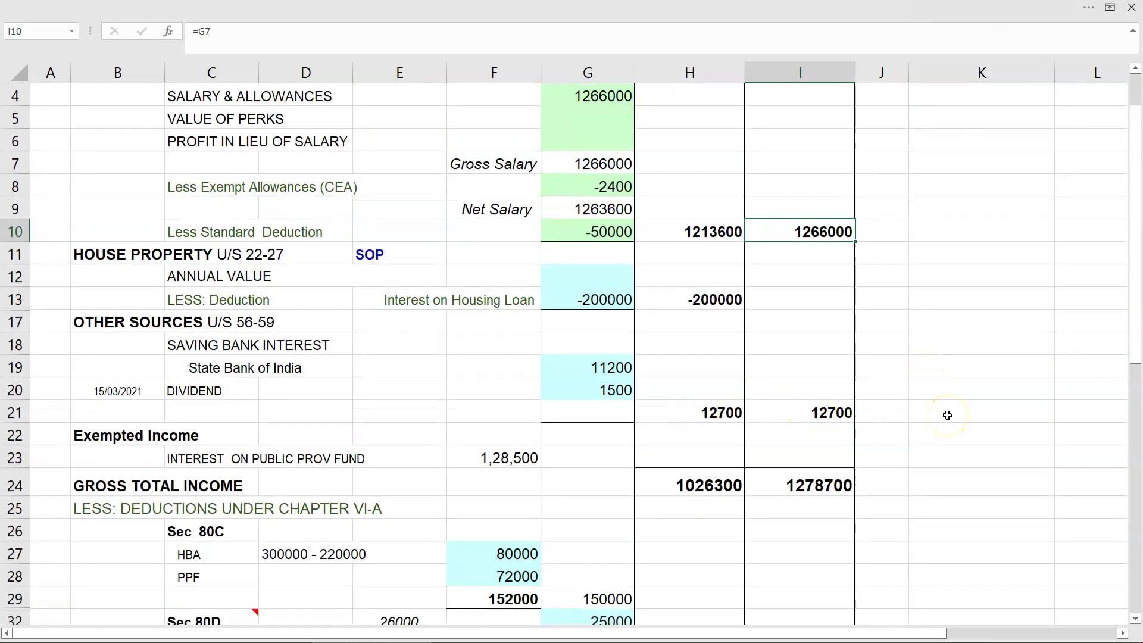
pyautogui.scroll(-1, 947, 415)
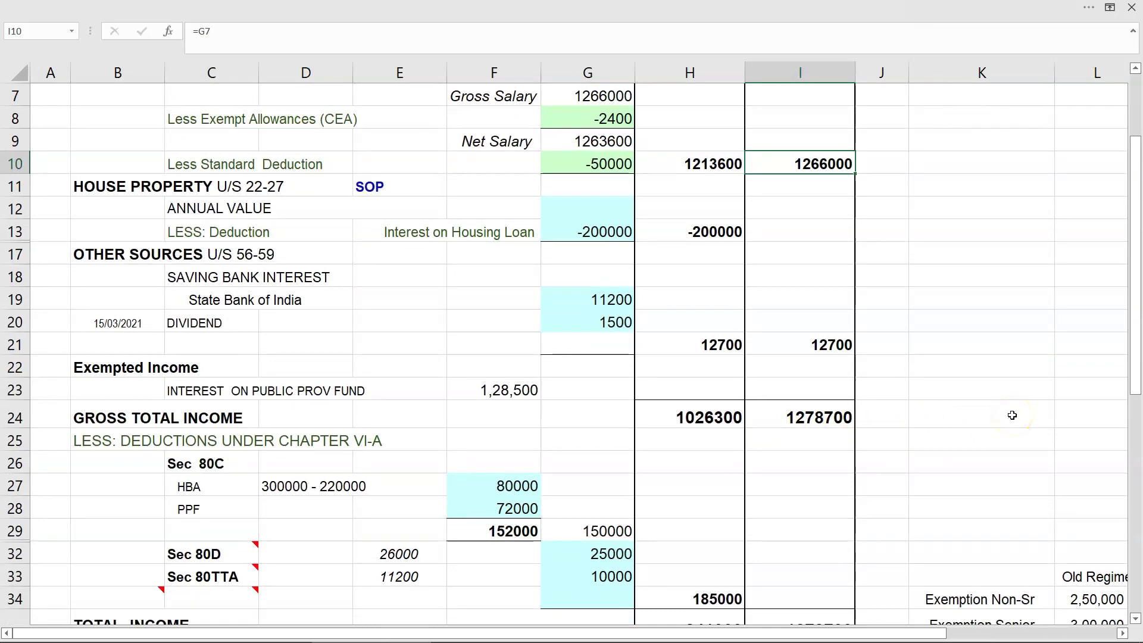
pyautogui.scroll(-2, 1012, 415)
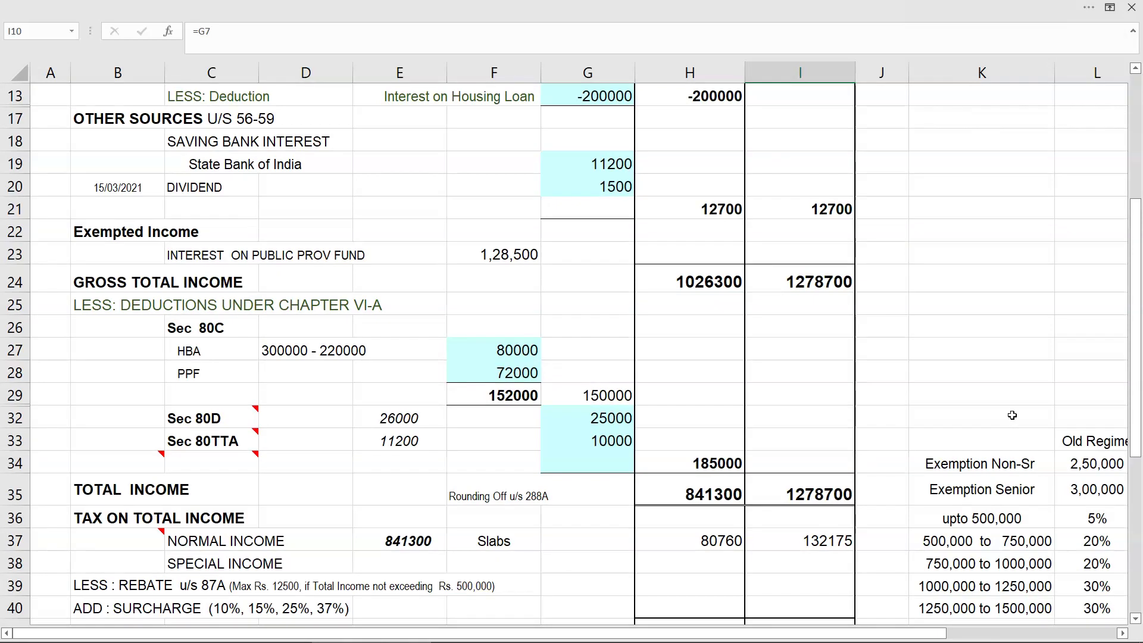
pyautogui.scroll(-1, 1012, 414)
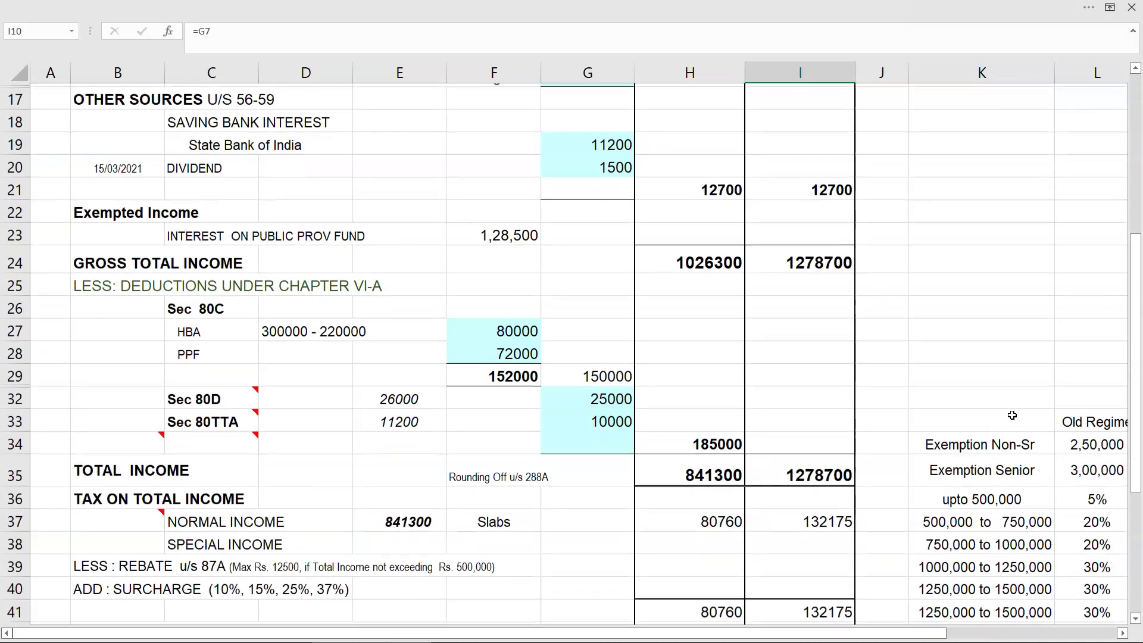
pyautogui.scroll(-1, 1012, 415)
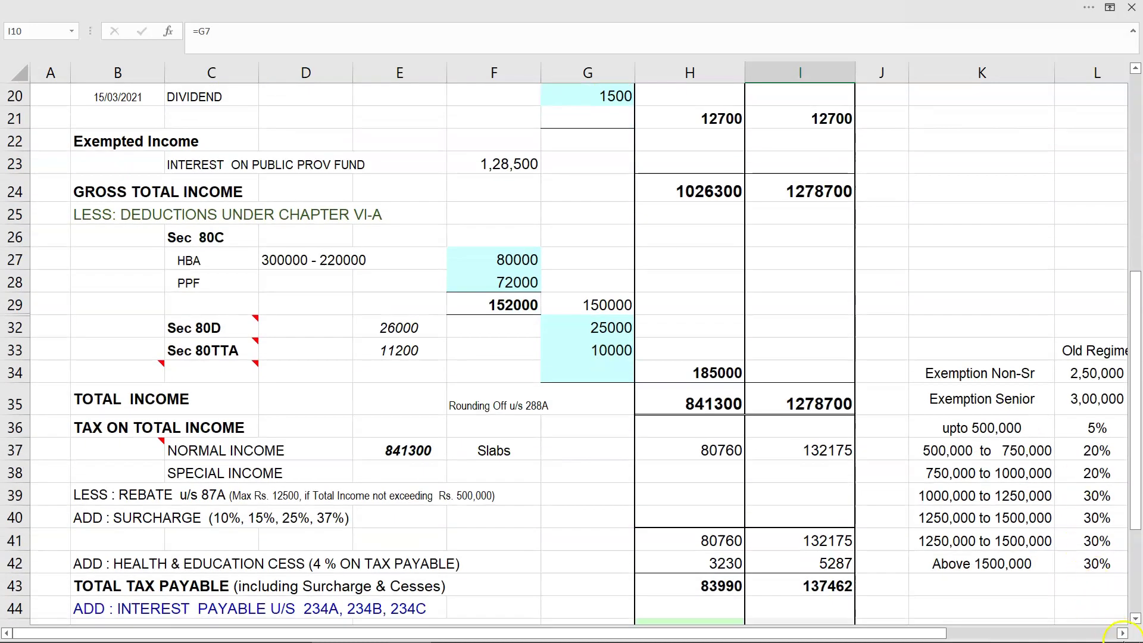
pyautogui.click(1121, 635)
pyautogui.click(1121, 634)
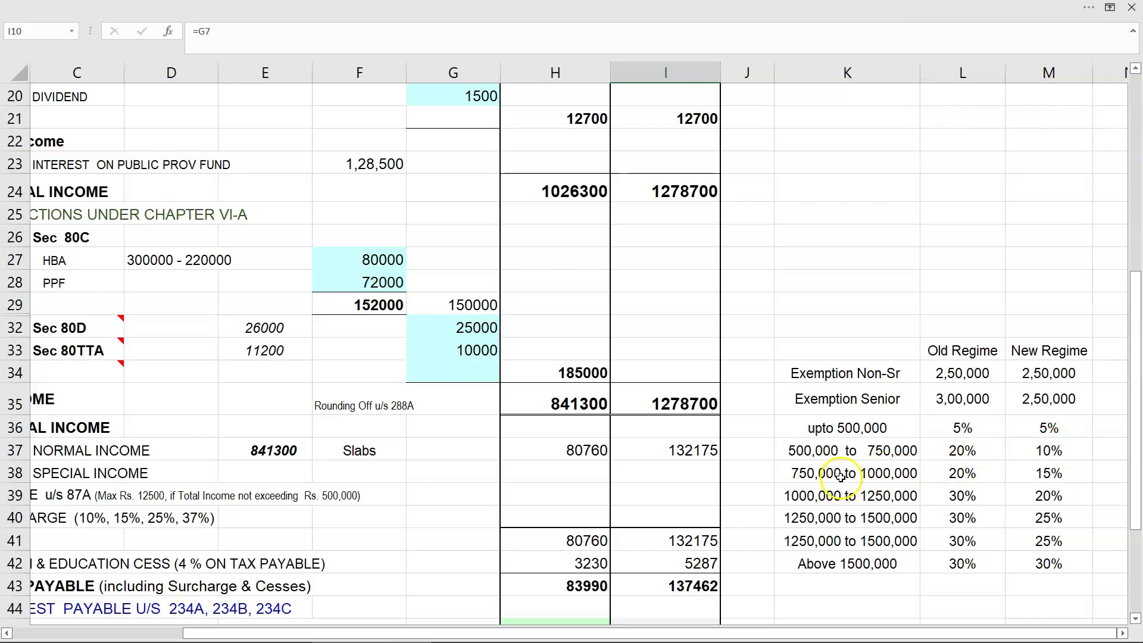
pyautogui.click(1049, 473)
pyautogui.click(847, 496)
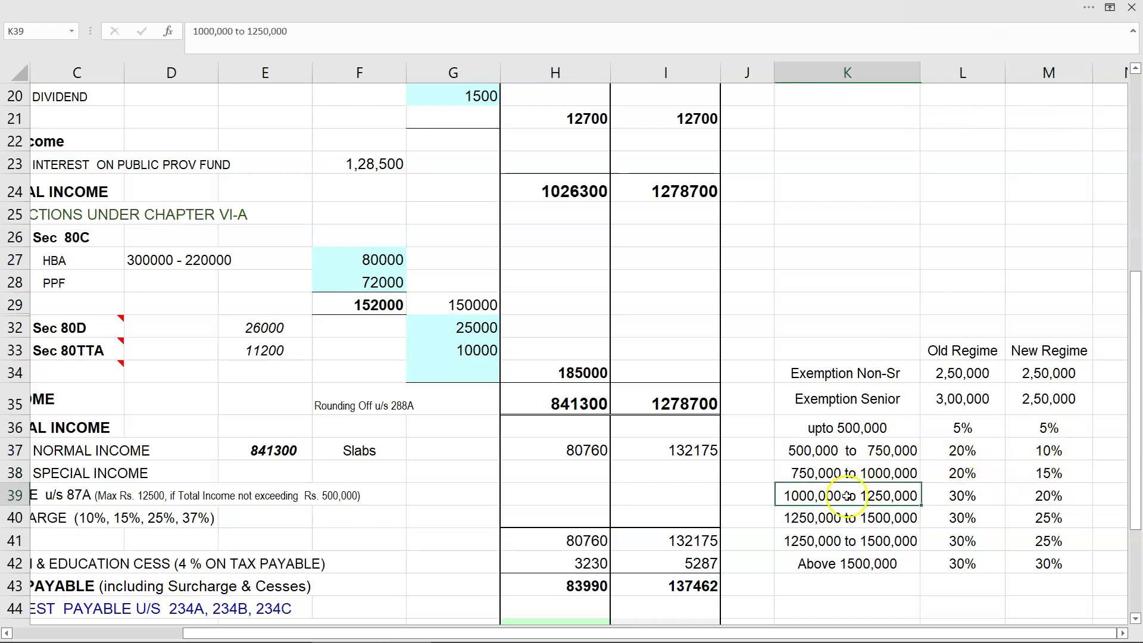
pyautogui.click(1063, 489)
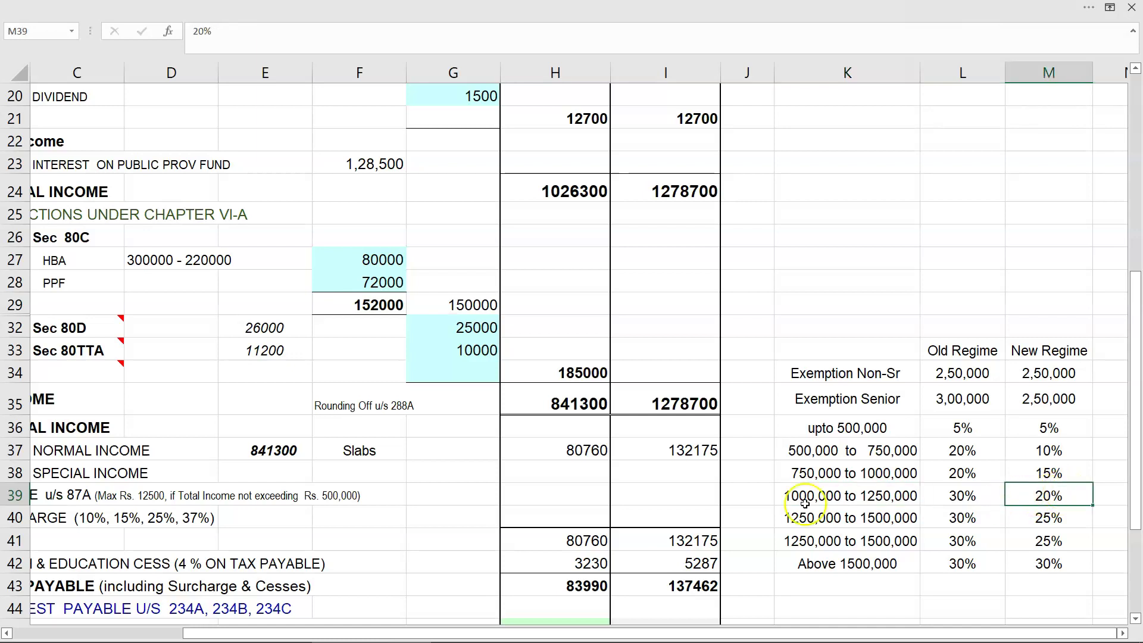
pyautogui.click(678, 451)
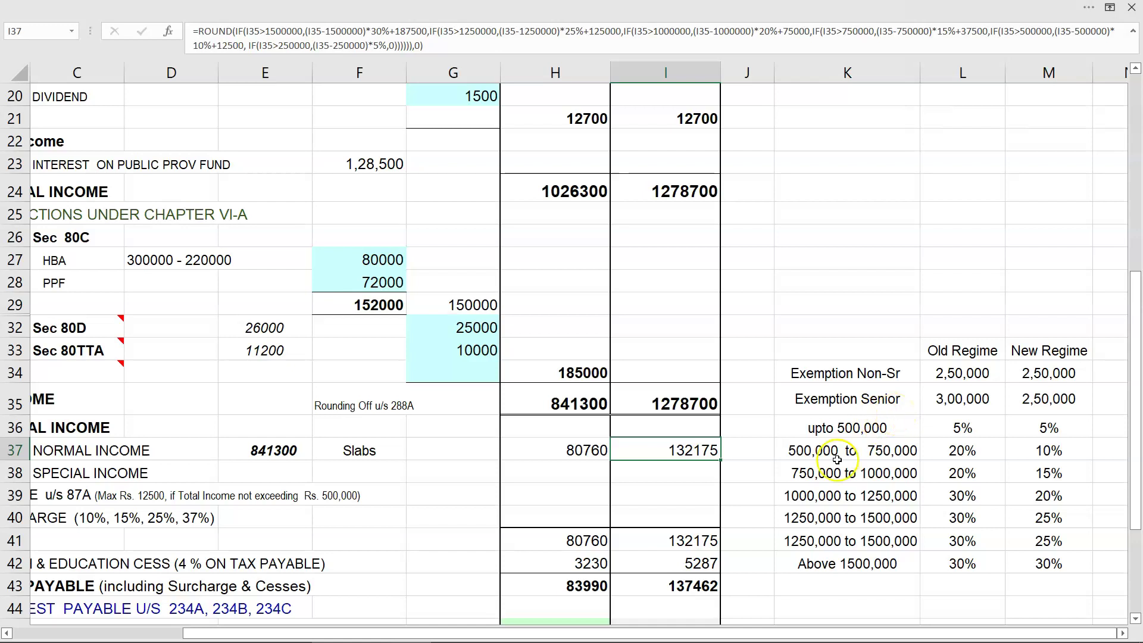
pyautogui.click(697, 563)
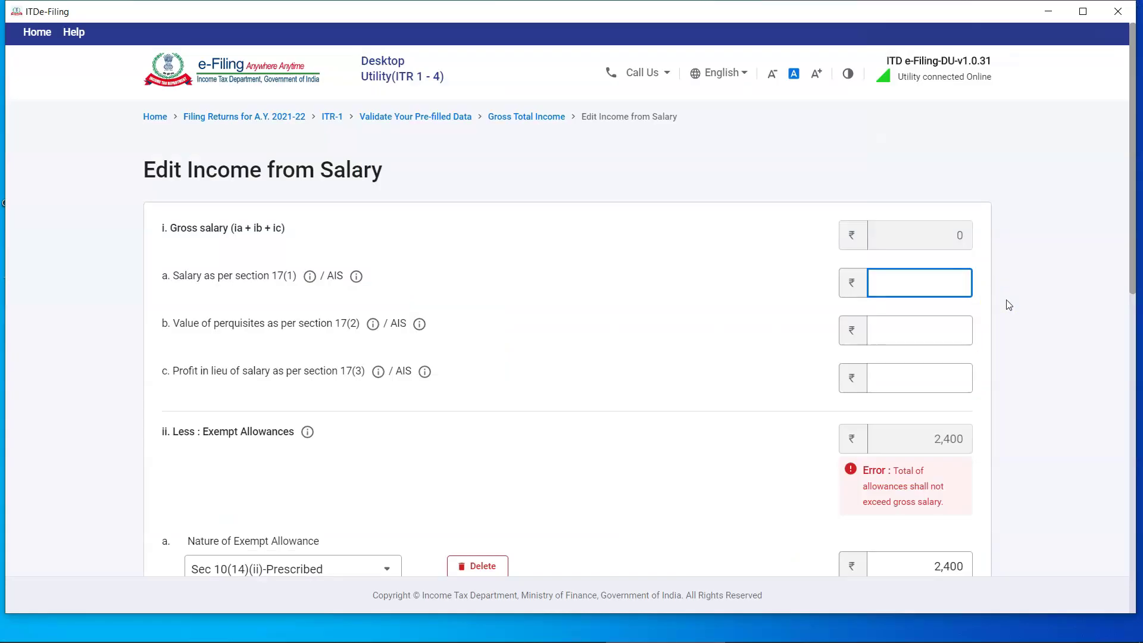
# Enter 12,66,000 as salary under section 17(1) and save the salary details.
pyautogui.write('12,66,0')
pyautogui.write('000')
pyautogui.click(960, 475)
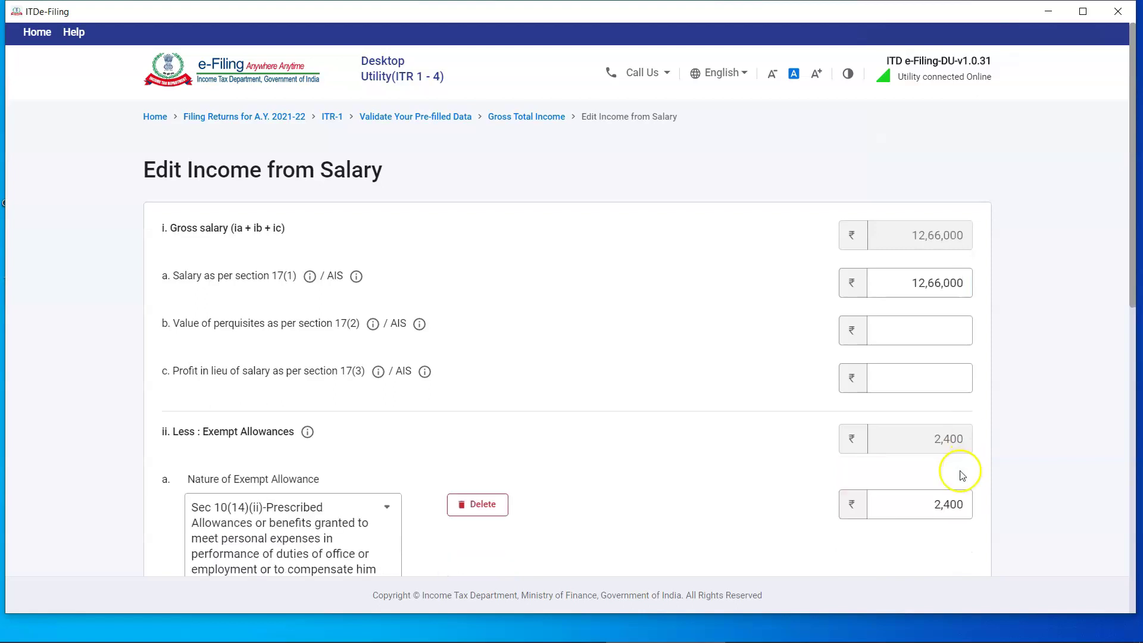
pyautogui.scroll(-1, 963, 476)
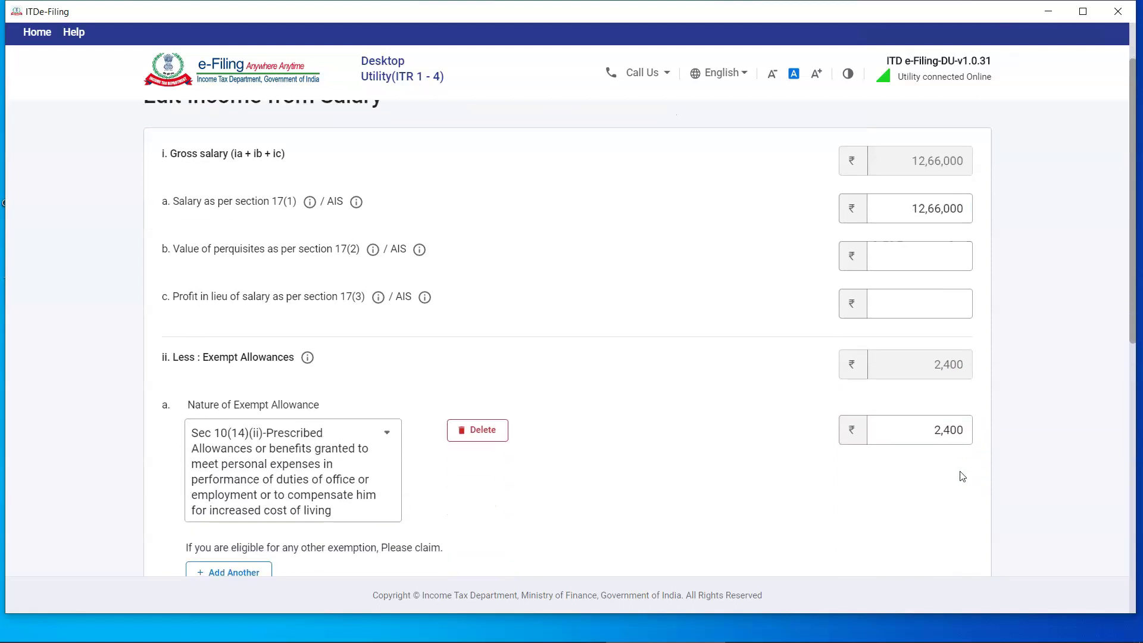
pyautogui.scroll(-3, 970, 512)
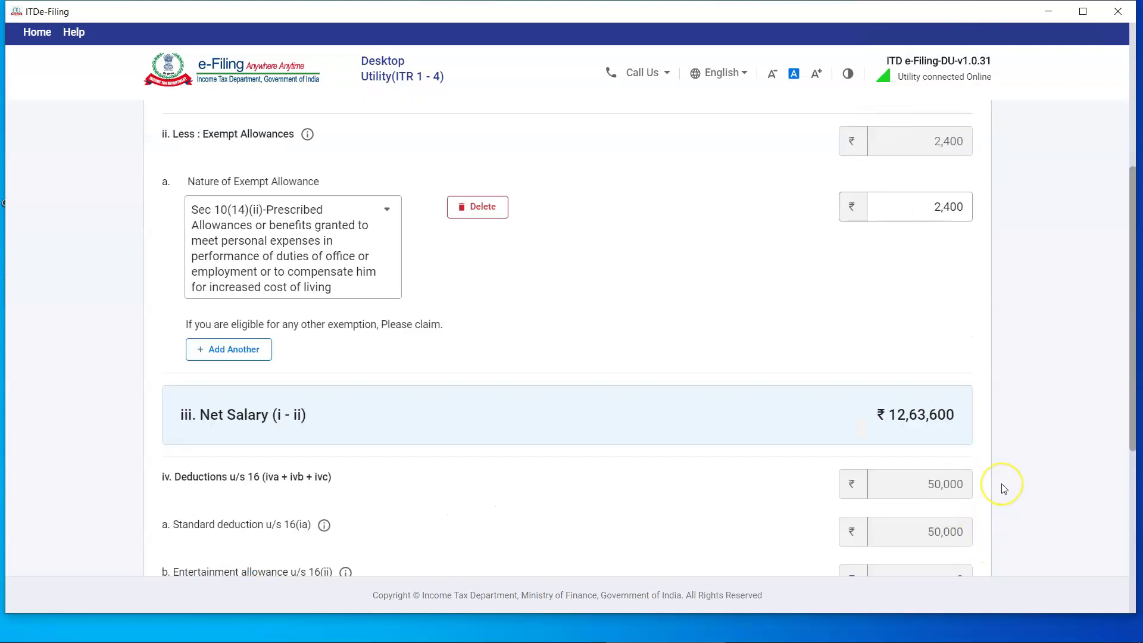
pyautogui.scroll(-2, 1003, 486)
pyautogui.scroll(-1, 1004, 489)
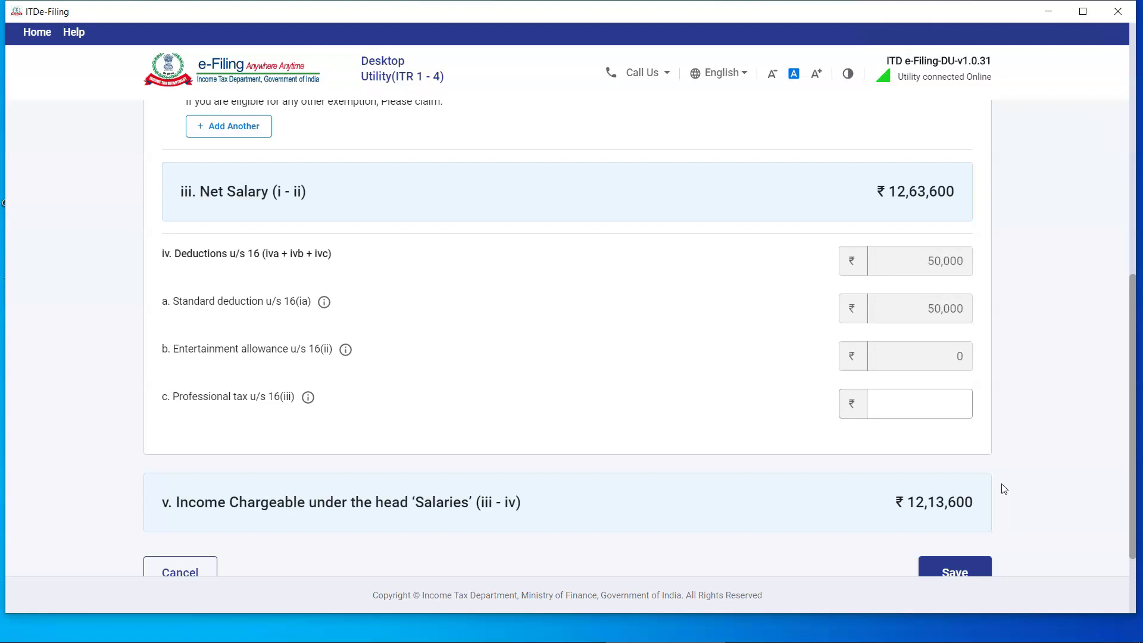
pyautogui.scroll(-2, 1004, 488)
pyautogui.click(954, 464)
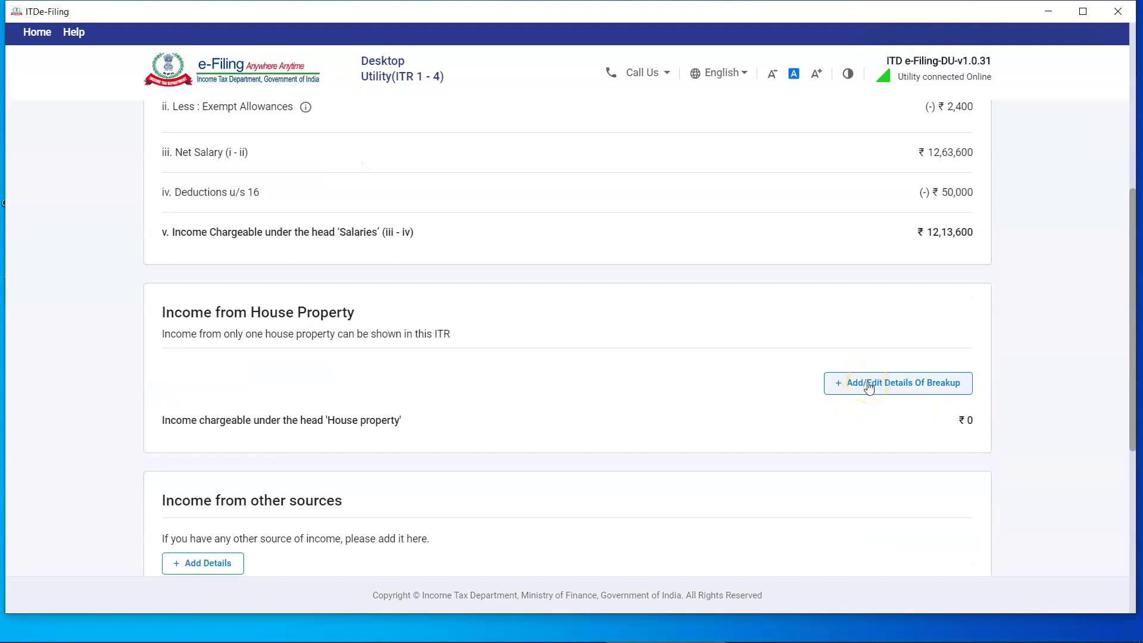
# Add a Self Occupied house property with 2,00,000 interest on borrowed capital.
pyautogui.click(868, 386)
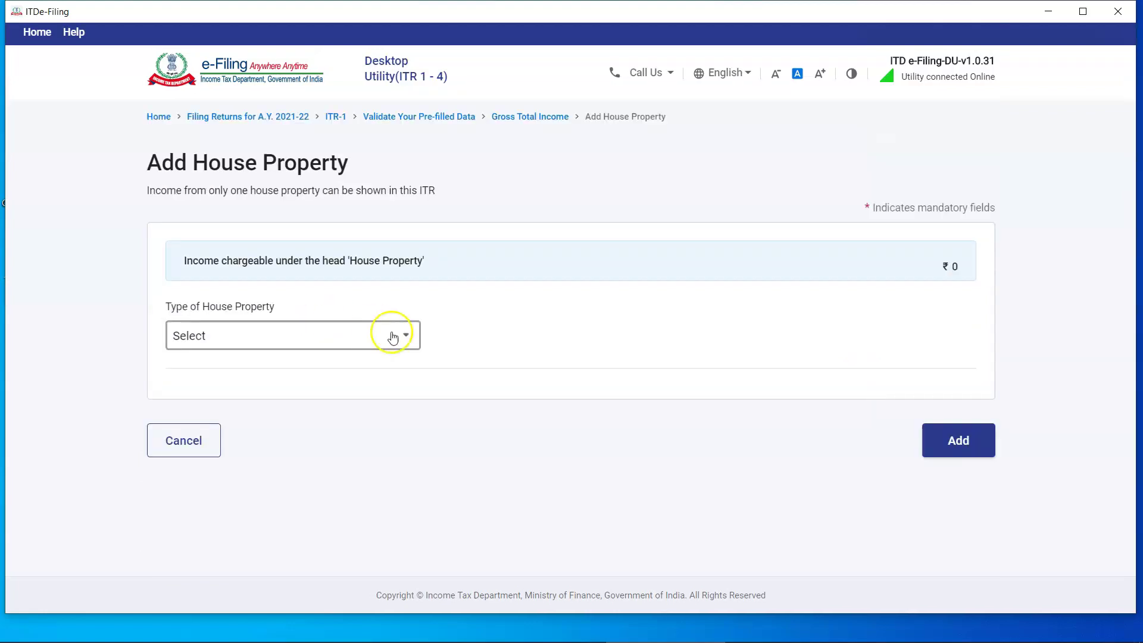
pyautogui.click(415, 341)
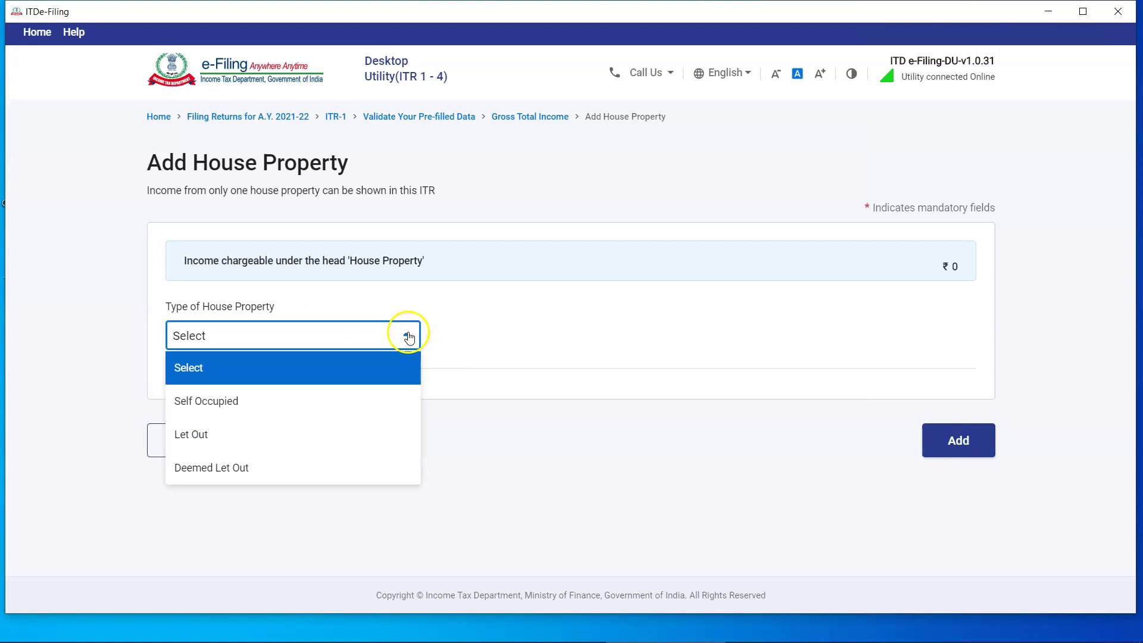
pyautogui.click(344, 400)
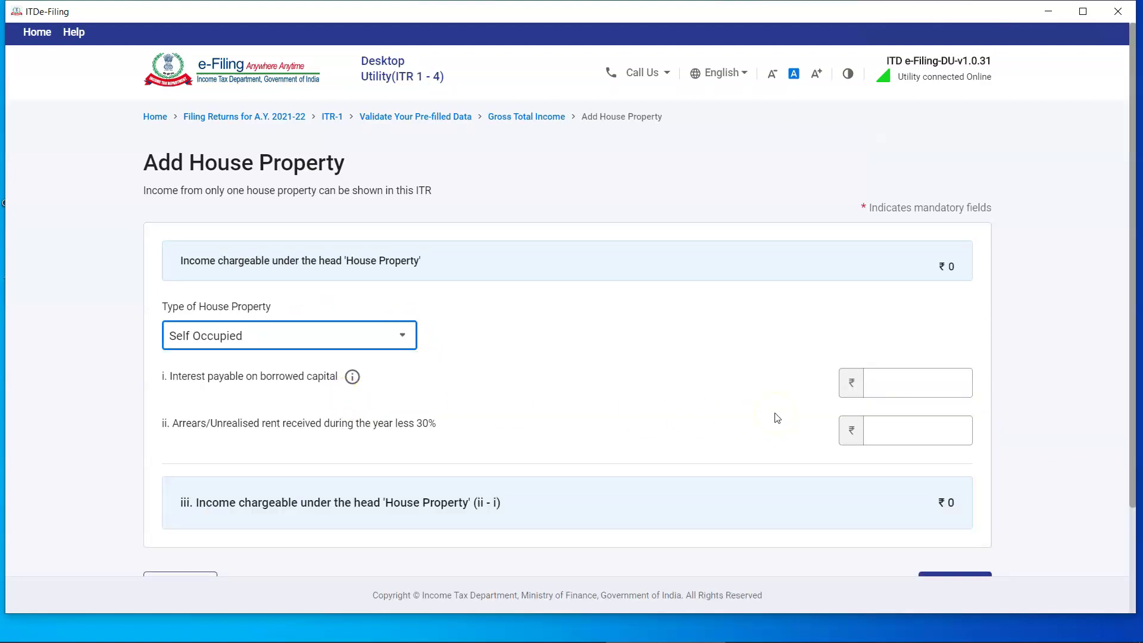
pyautogui.click(910, 382)
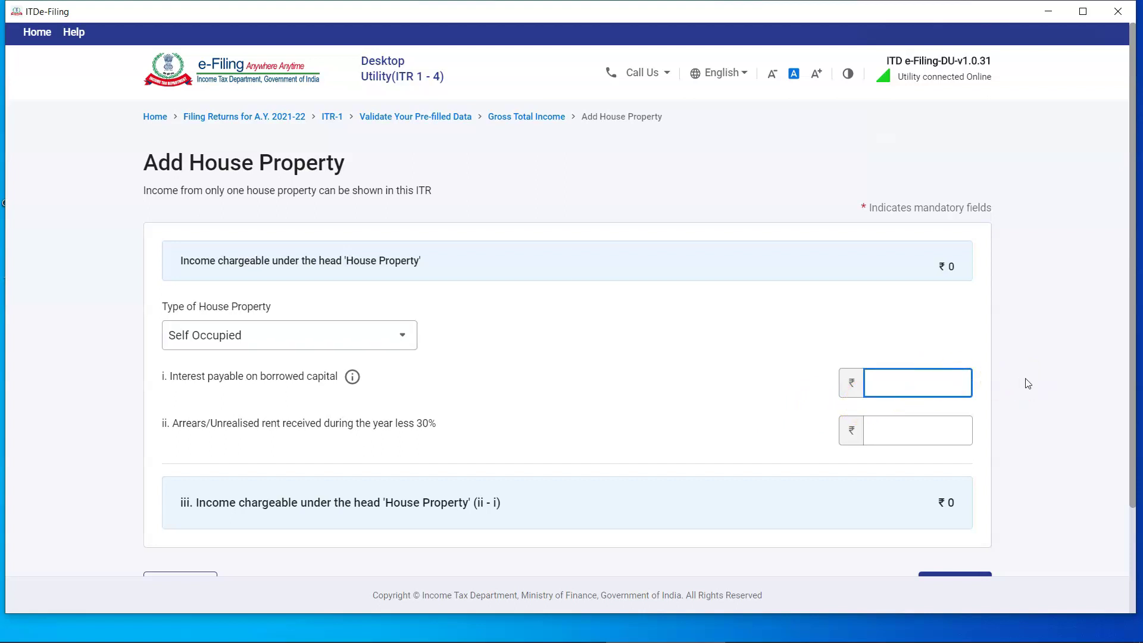
pyautogui.write('220000')
pyautogui.click(1025, 384)
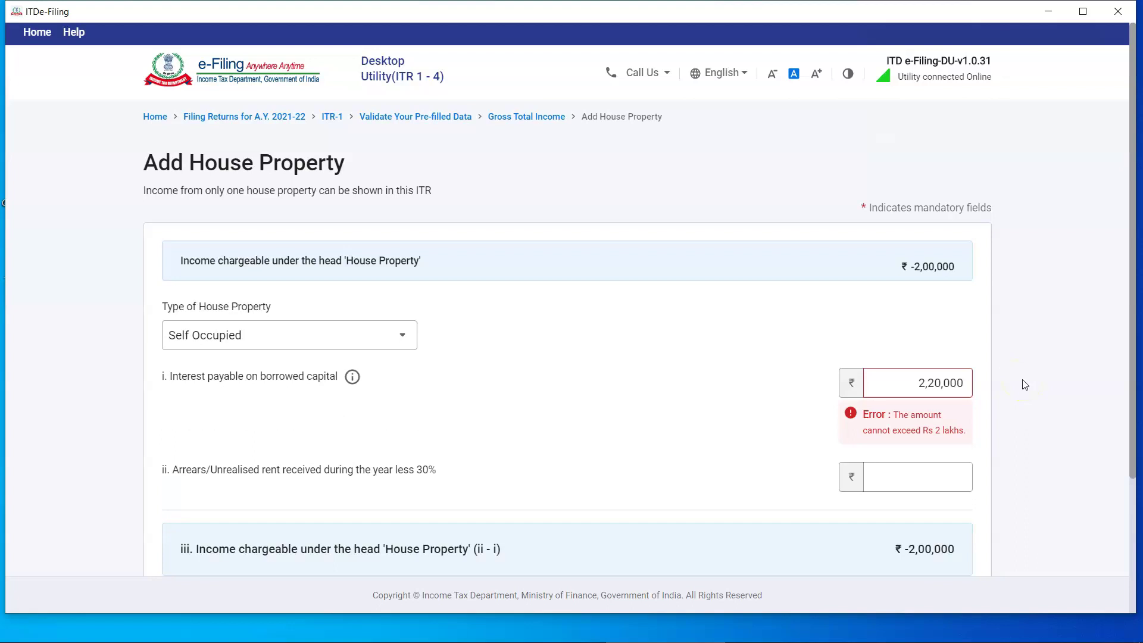
pyautogui.moveTo(911, 383); pyautogui.dragTo(1051, 372)
pyautogui.write('200000')
pyautogui.scroll(-2, 1012, 416)
pyautogui.click(957, 460)
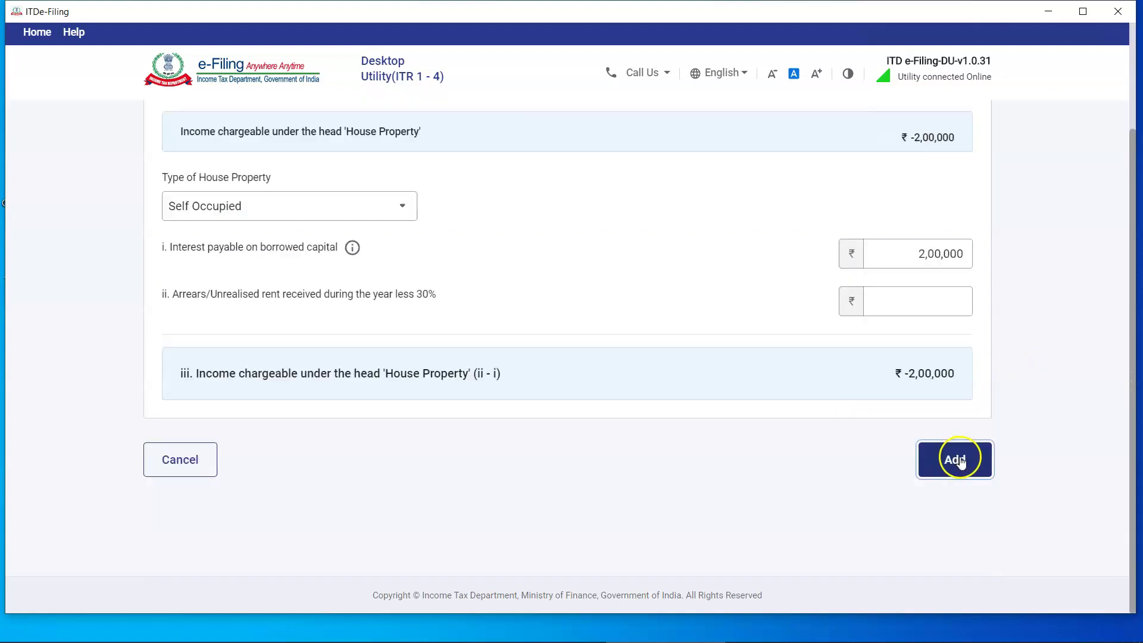
# Declare 11,200 of savings bank interest under income from other sources.
pyautogui.click(209, 324)
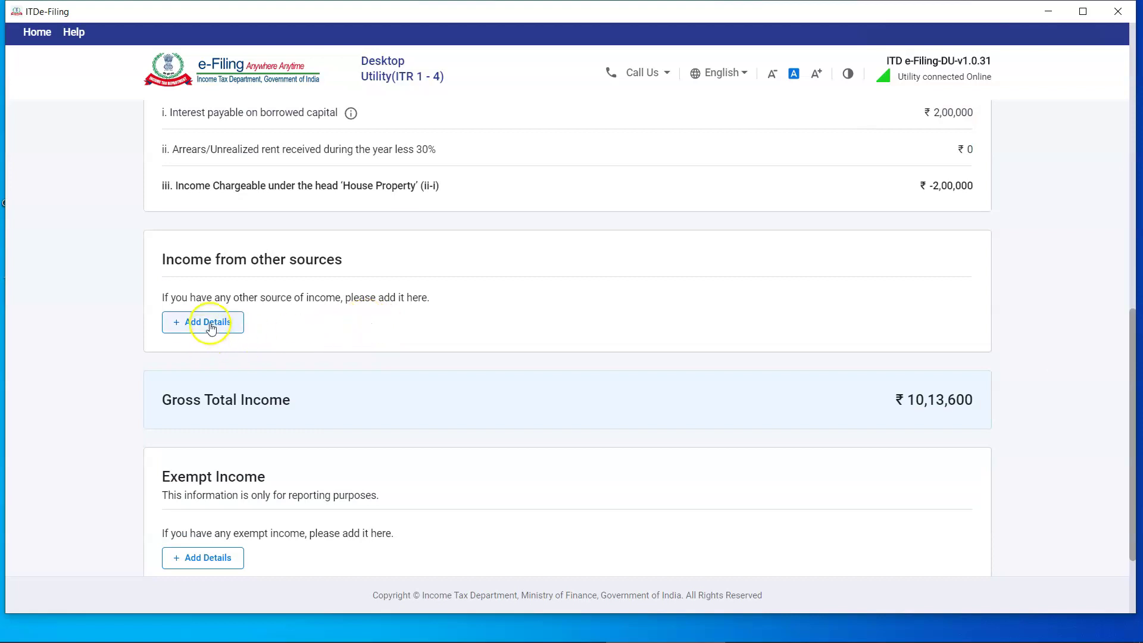
pyautogui.click(181, 280)
pyautogui.click(225, 326)
pyautogui.write('112000')
pyautogui.scroll(-1, 352, 402)
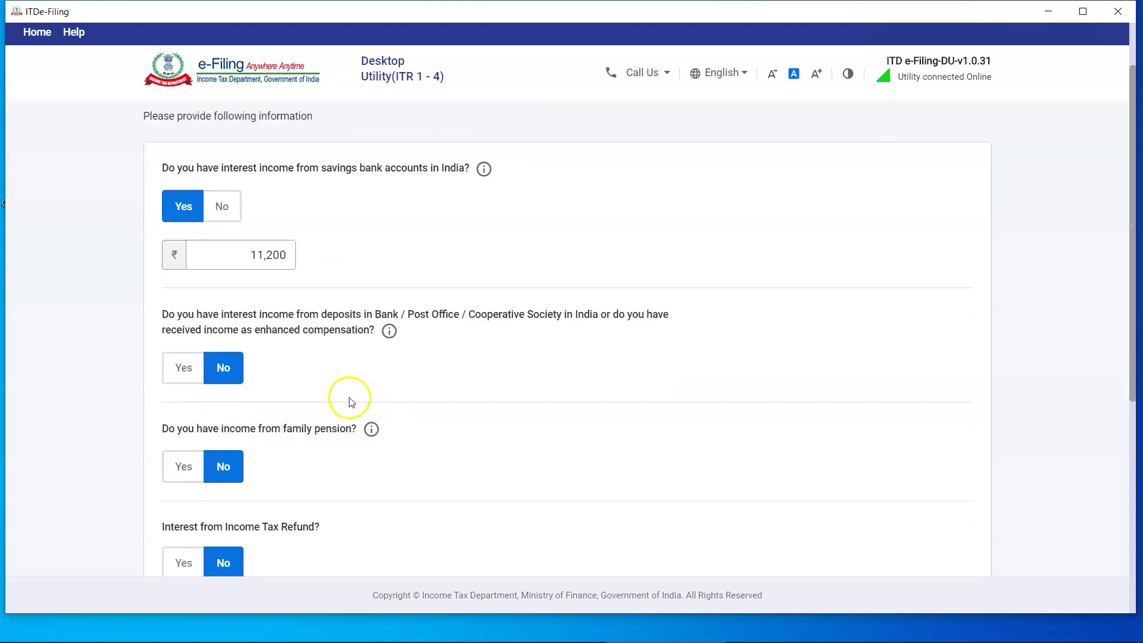
pyautogui.scroll(-1, 220, 387)
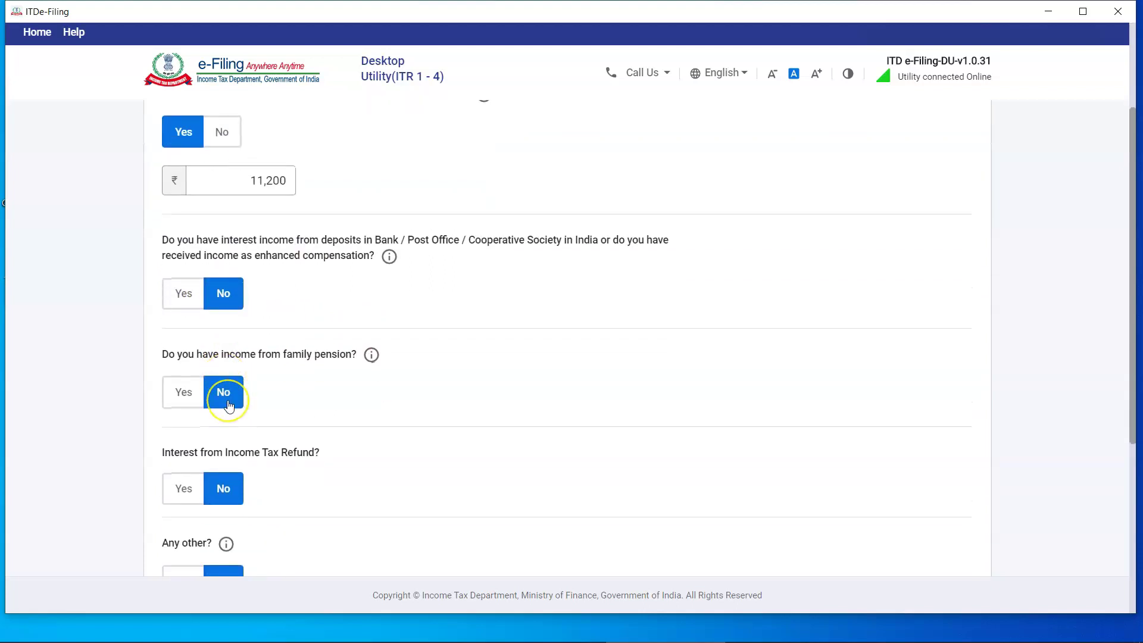
pyautogui.scroll(-2, 229, 406)
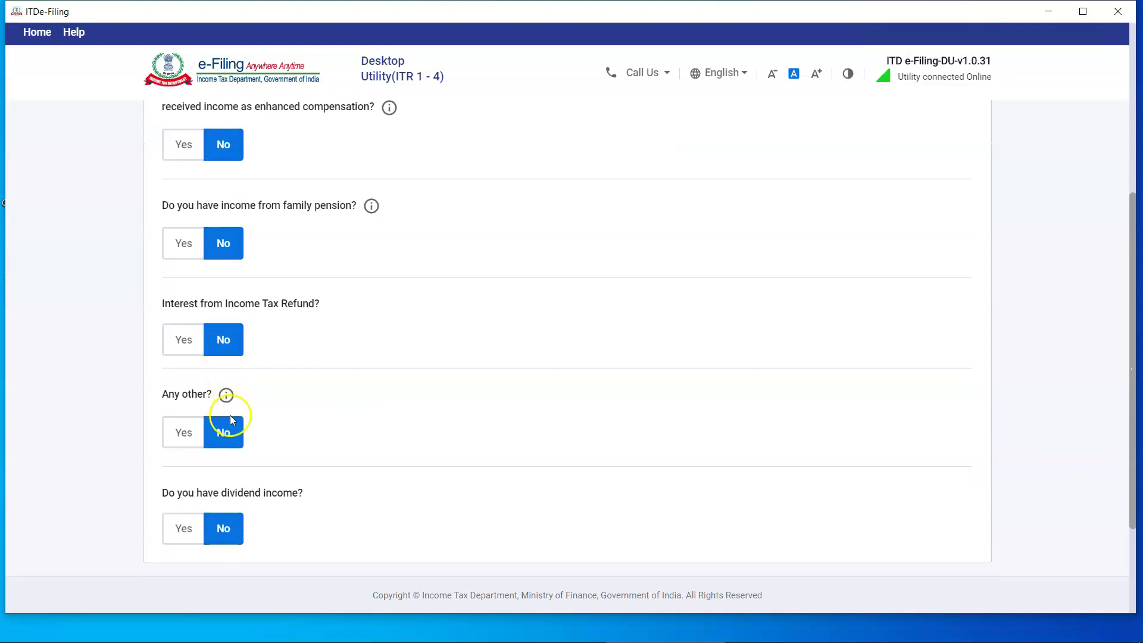
pyautogui.scroll(-2, 204, 409)
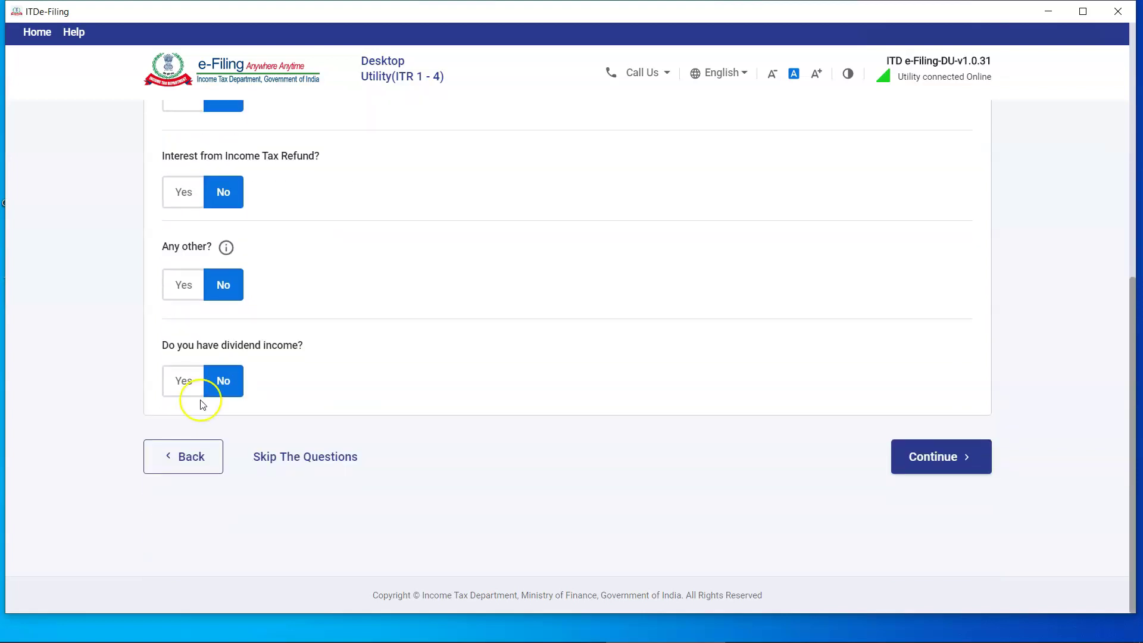
# Declare dividend income of 1,500 in the 16-Dec-2020 to 15-Mar-2021 quarter and continue.
pyautogui.click(183, 380)
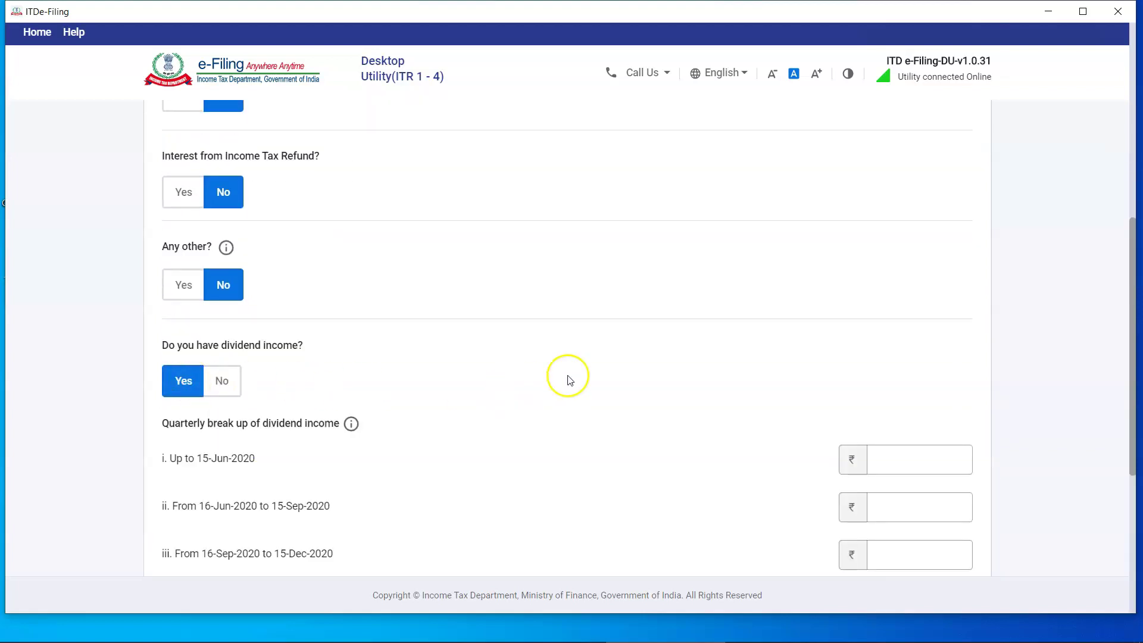
pyautogui.scroll(-4, 657, 362)
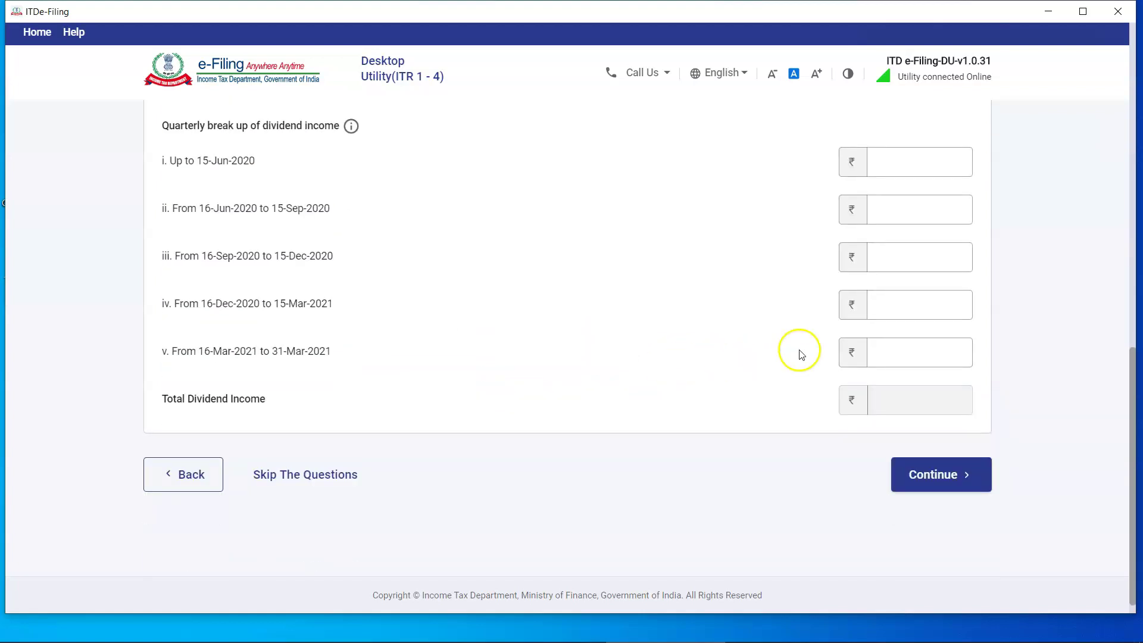
pyautogui.click(911, 304)
pyautogui.write('1500')
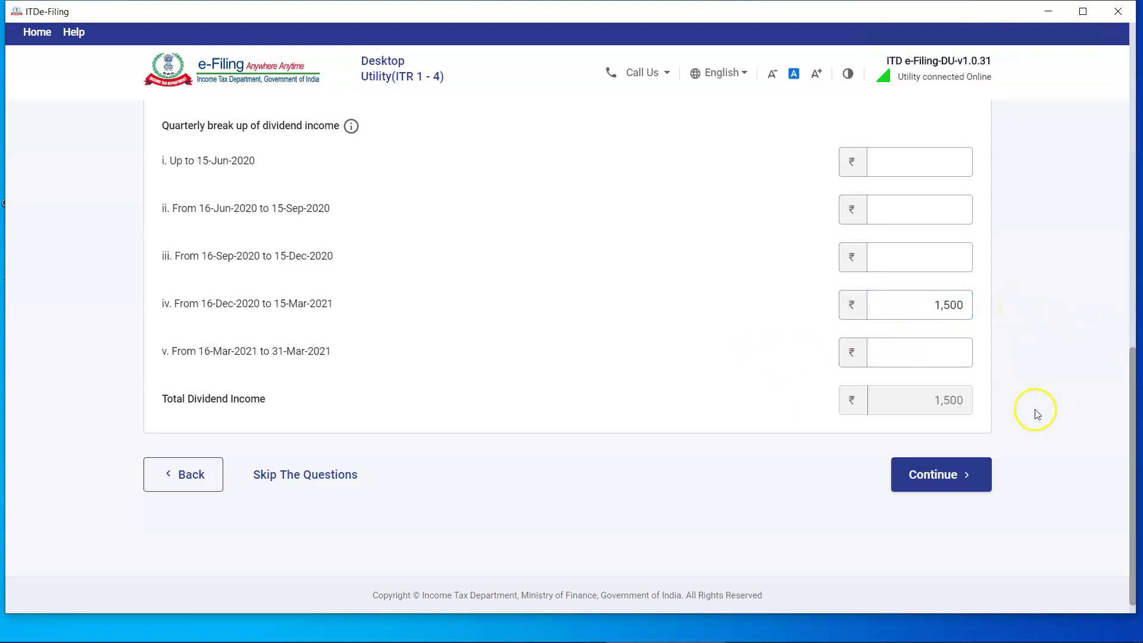
pyautogui.click(939, 473)
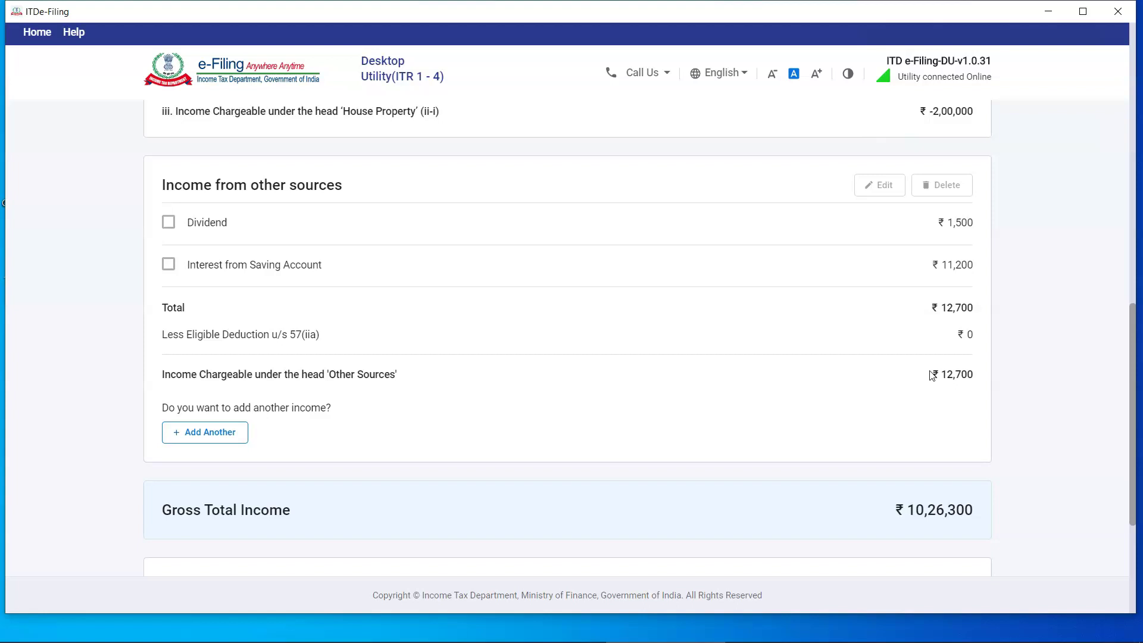
pyautogui.scroll(-4, 932, 375)
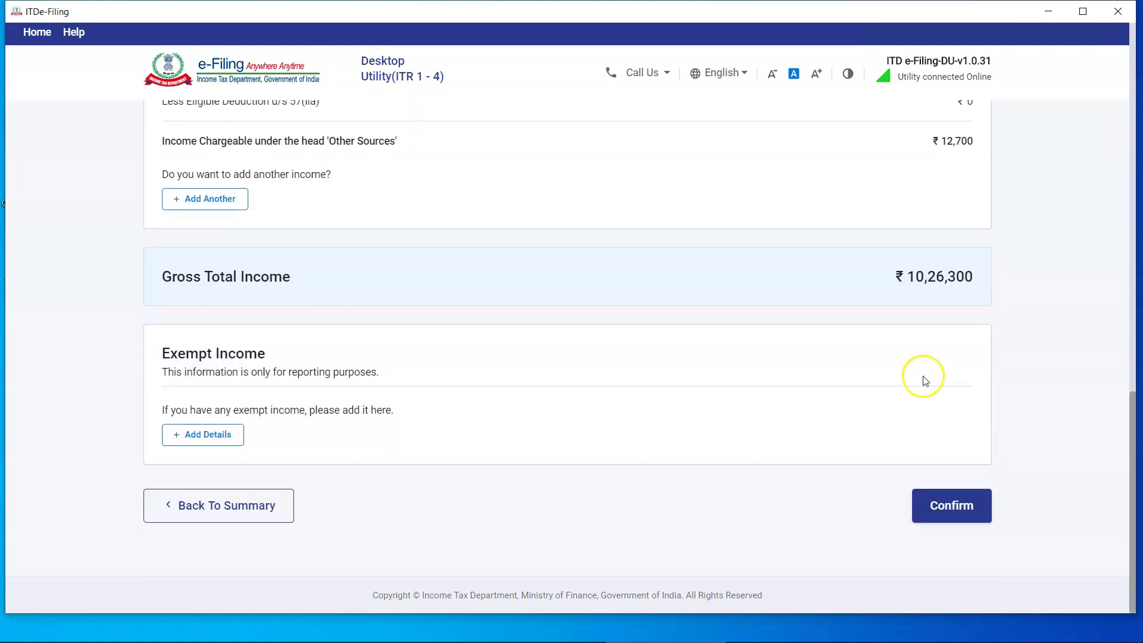
# Add PPF INTEREST of 1,28,500 as Any Other exempt income and confirm gross total income.
pyautogui.click(212, 441)
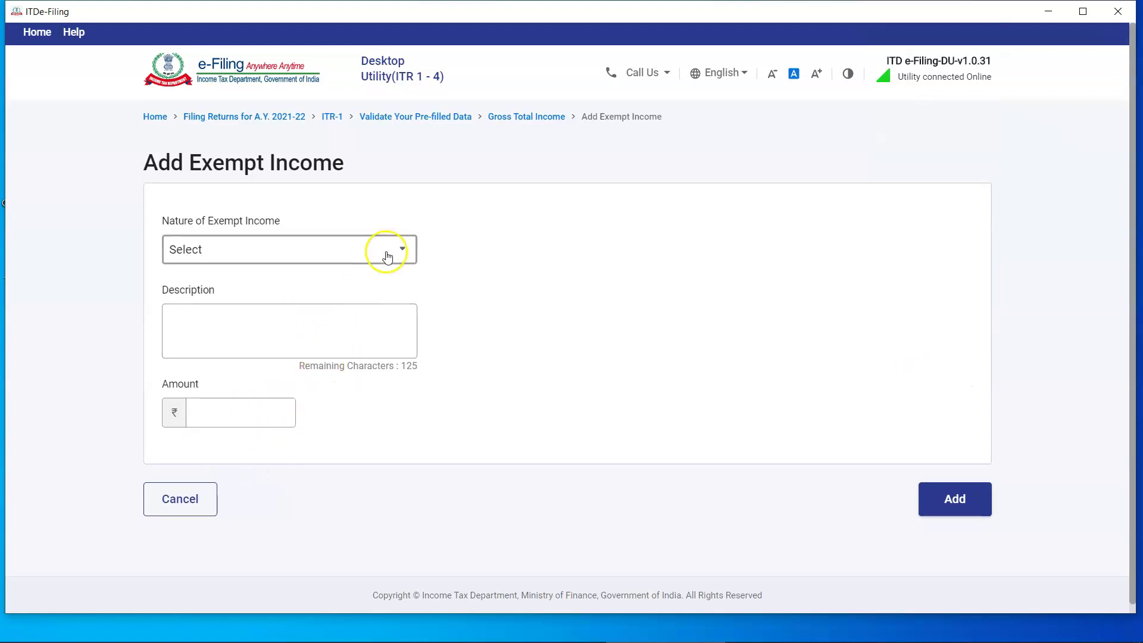
pyautogui.click(389, 255)
pyautogui.click(228, 427)
pyautogui.click(214, 301)
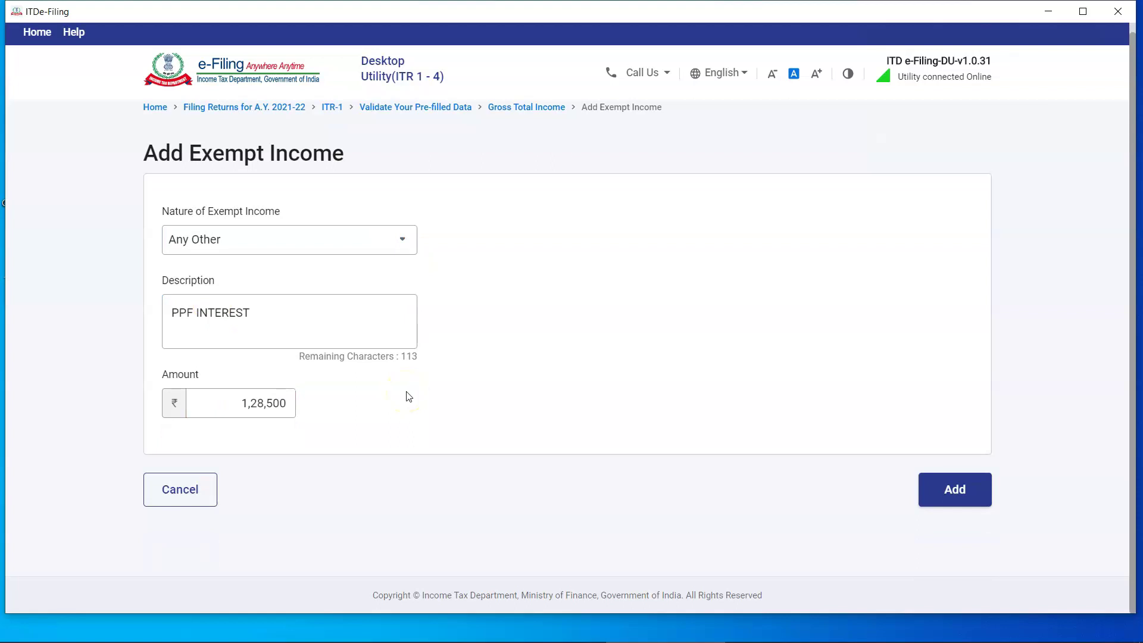
pyautogui.click(952, 490)
pyautogui.click(947, 515)
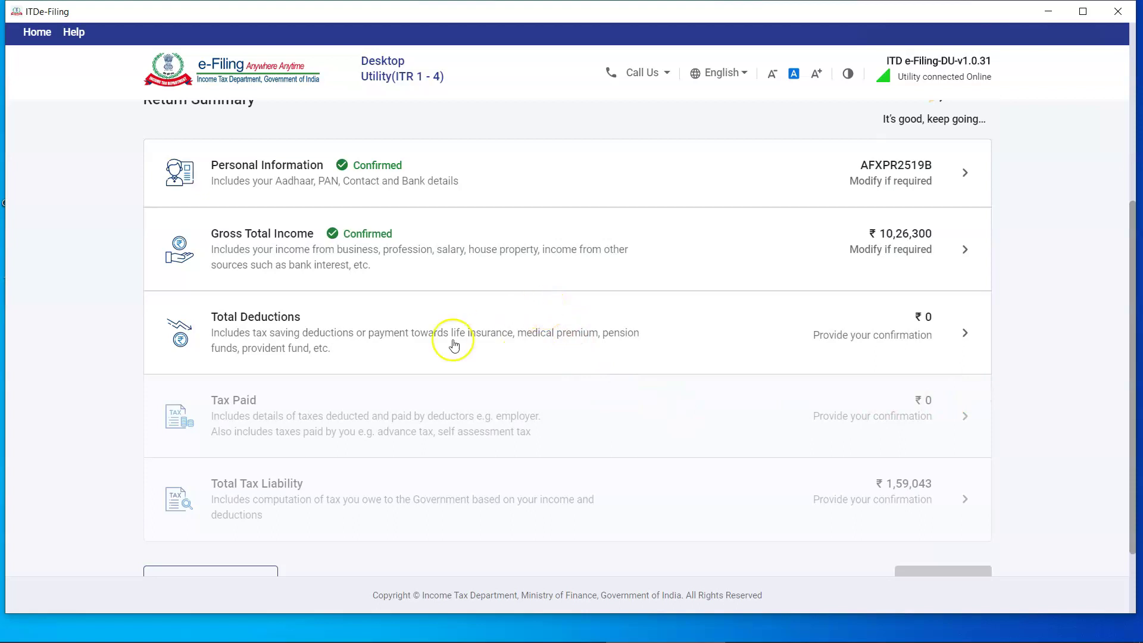
pyautogui.click(178, 337)
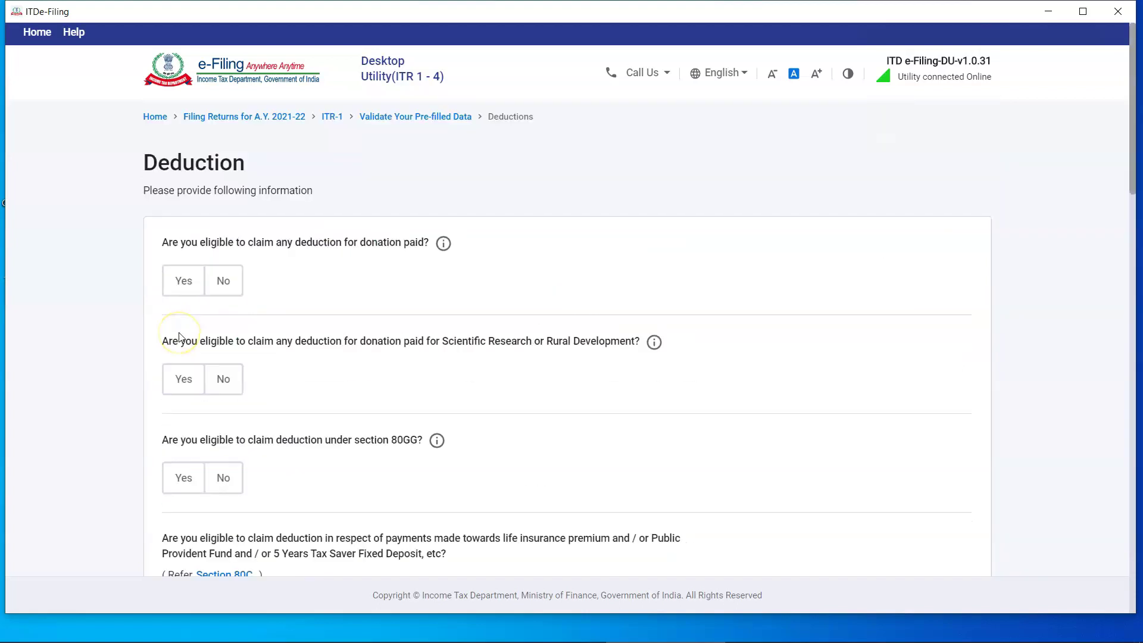
# Decline the donation and 80GG deductions and claim 1,52,000 under Section 80C.
pyautogui.click(228, 281)
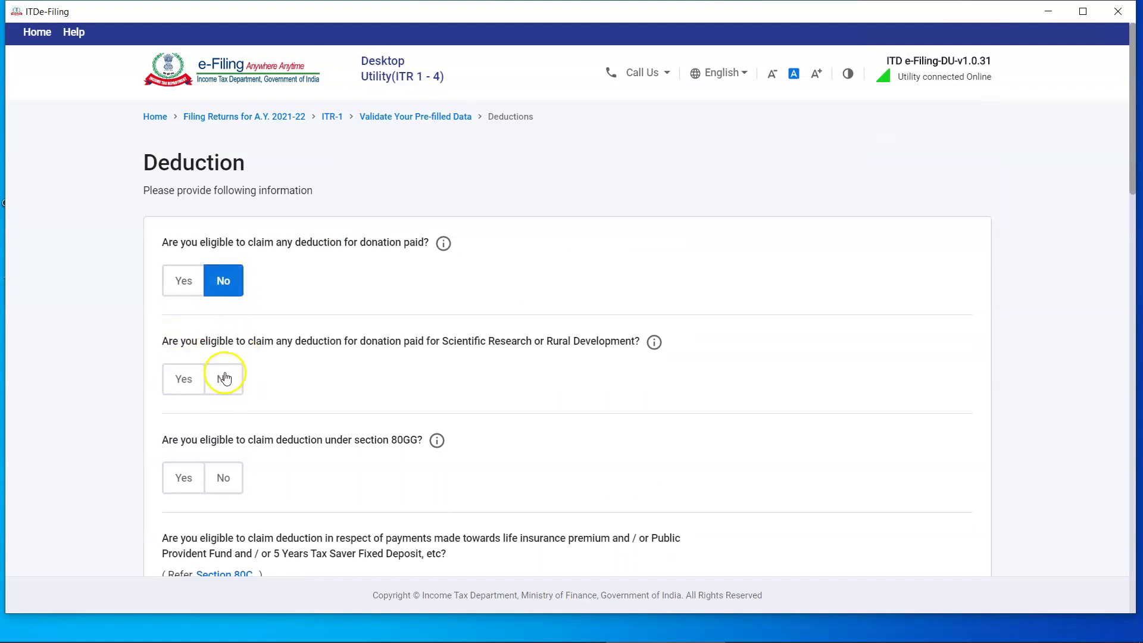
pyautogui.click(227, 376)
pyautogui.click(225, 477)
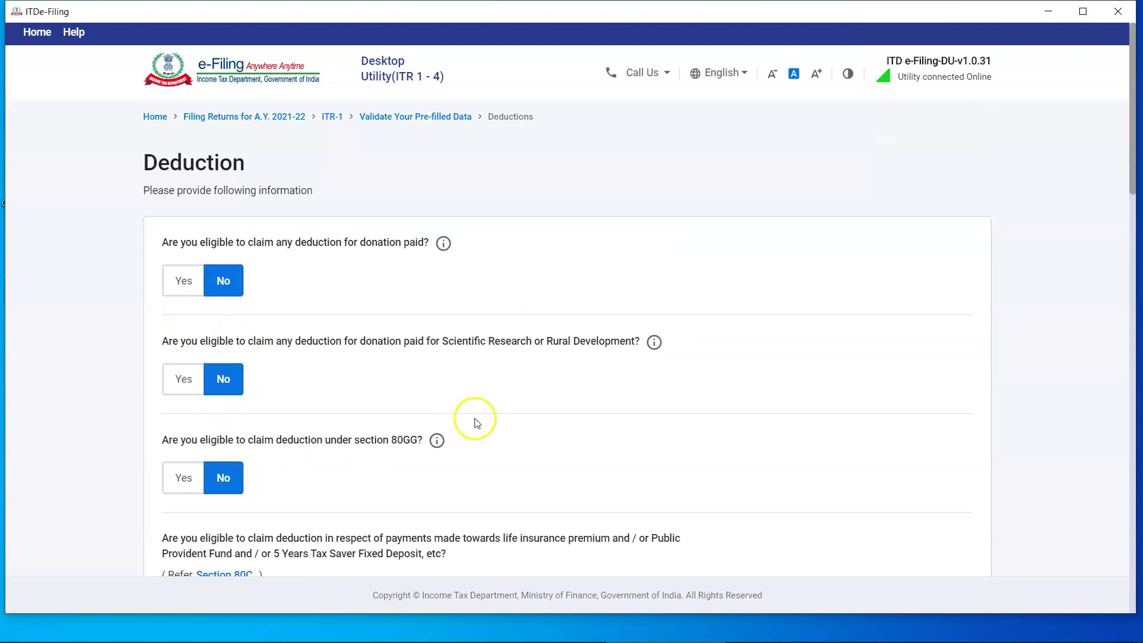
pyautogui.scroll(-2, 504, 407)
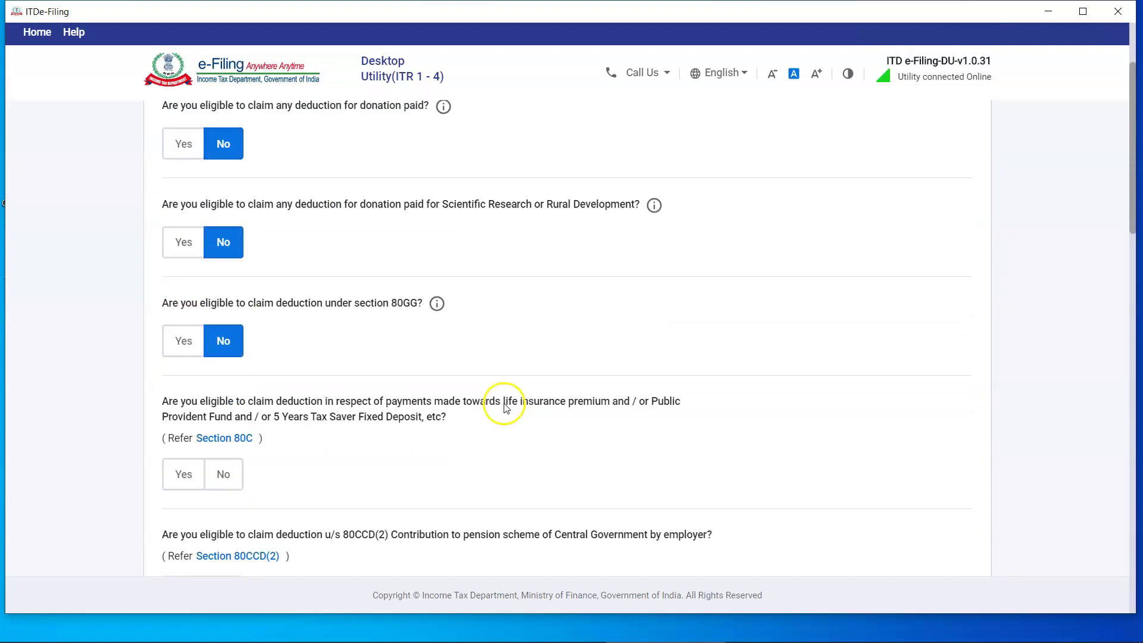
pyautogui.click(184, 463)
pyautogui.click(241, 531)
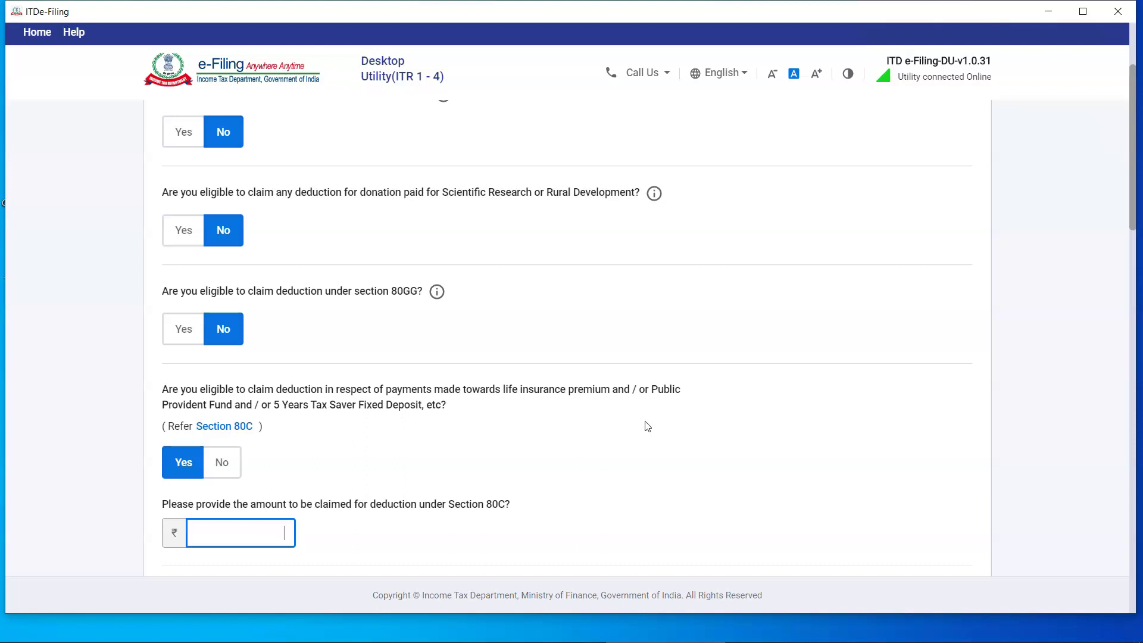
pyautogui.write('52000')
pyautogui.click(736, 459)
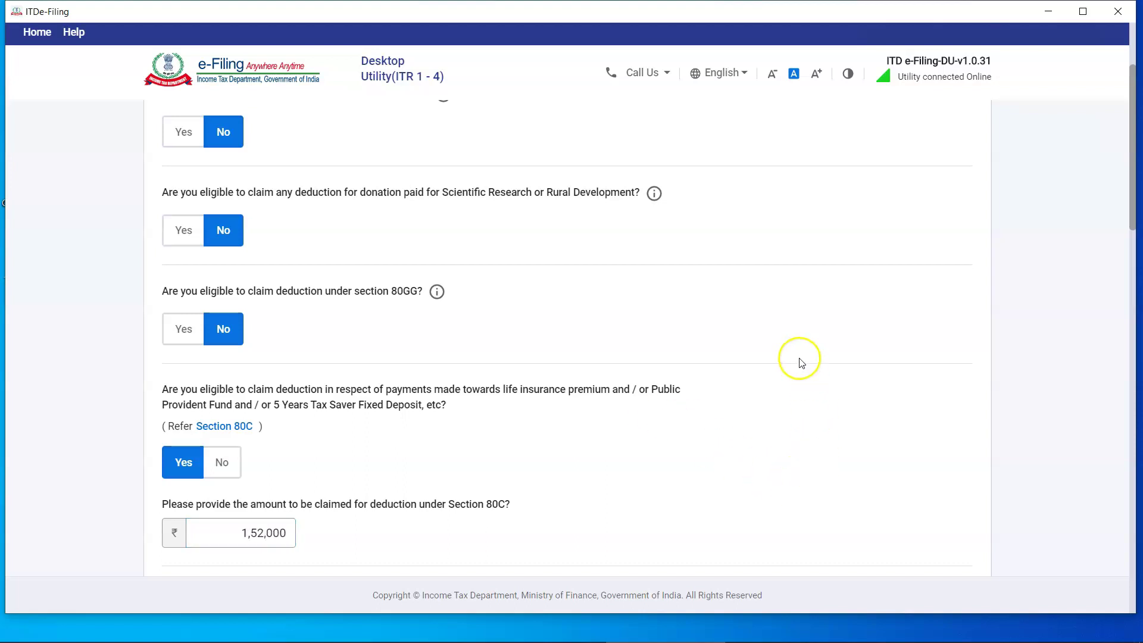
pyautogui.scroll(-3, 800, 362)
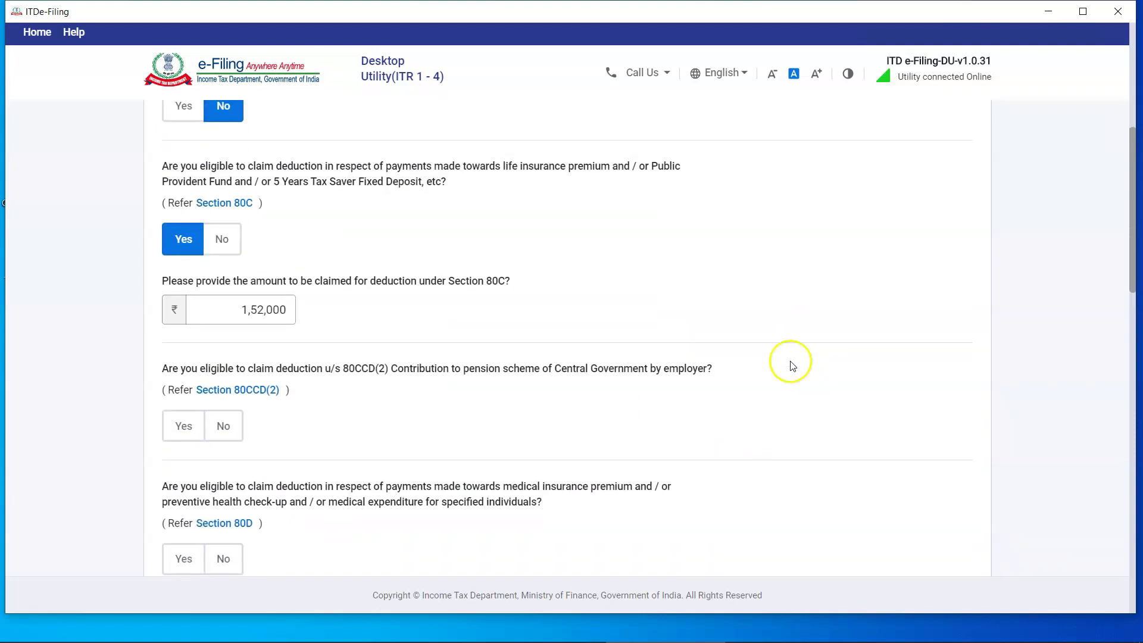
# Decline 80CCD(2) and 80E, and mark the Section 80D medical deduction as claimed.
pyautogui.click(217, 433)
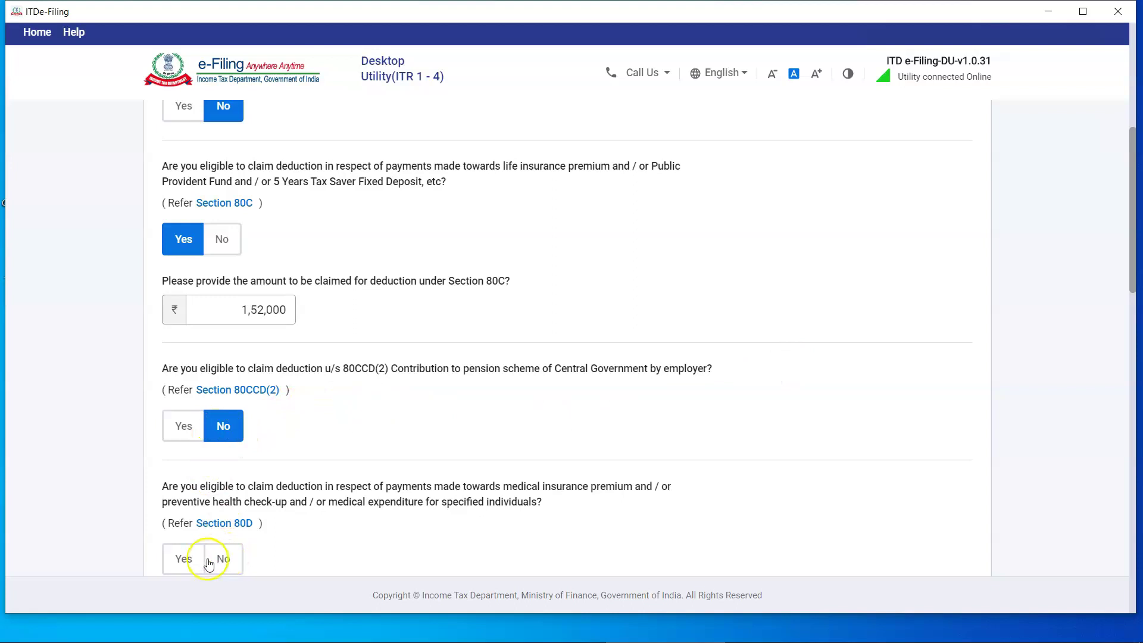
pyautogui.click(188, 568)
pyautogui.scroll(-2, 426, 451)
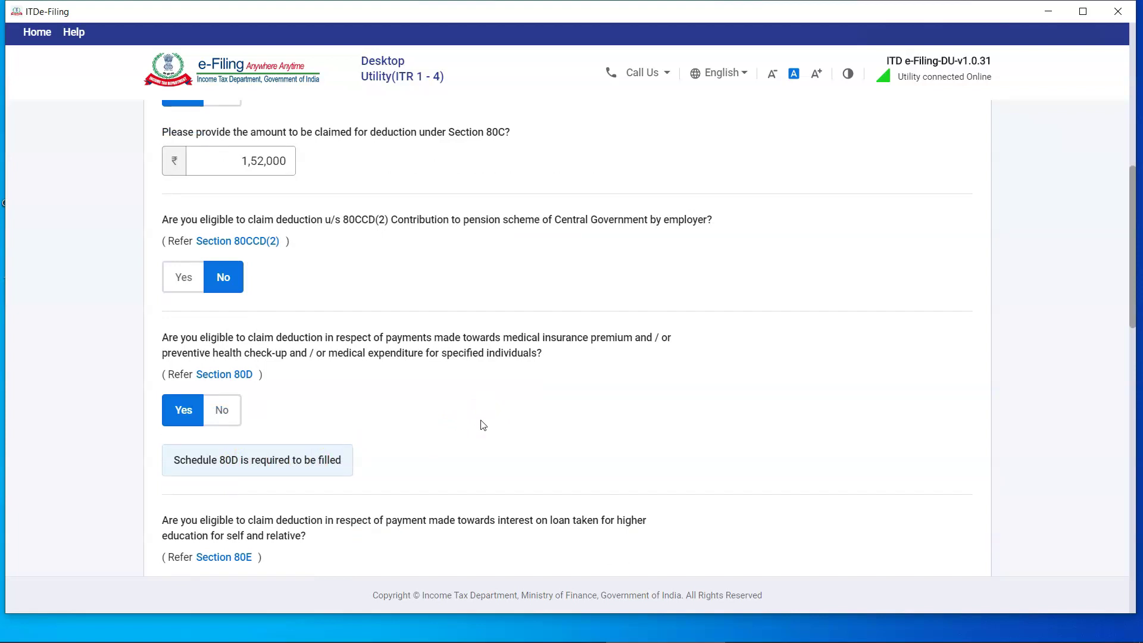
pyautogui.scroll(-2, 483, 425)
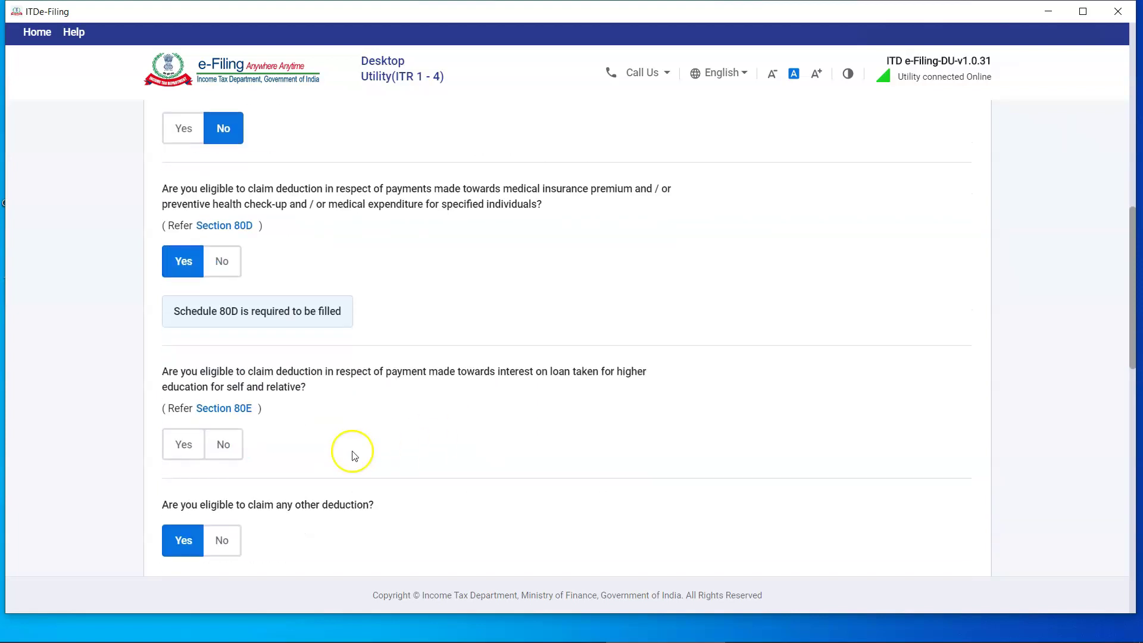
pyautogui.click(225, 447)
pyautogui.scroll(-3, 294, 449)
# Claim the 80TTA savings interest deduction of 11,200 and continue to verification.
pyautogui.click(185, 390)
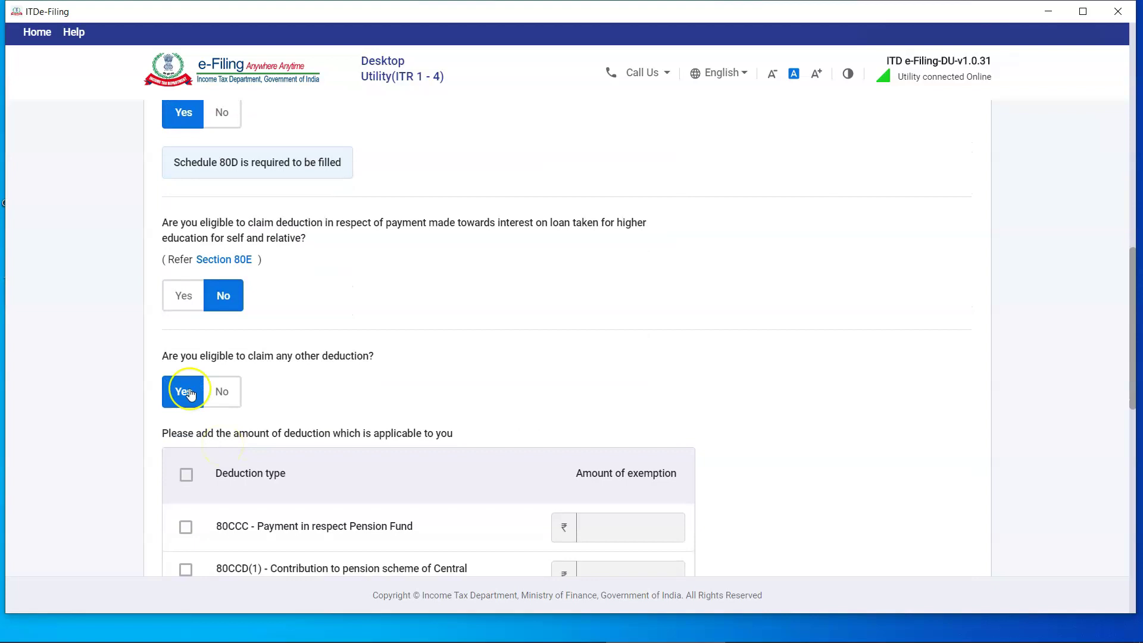
pyautogui.scroll(-7, 189, 416)
pyautogui.click(185, 440)
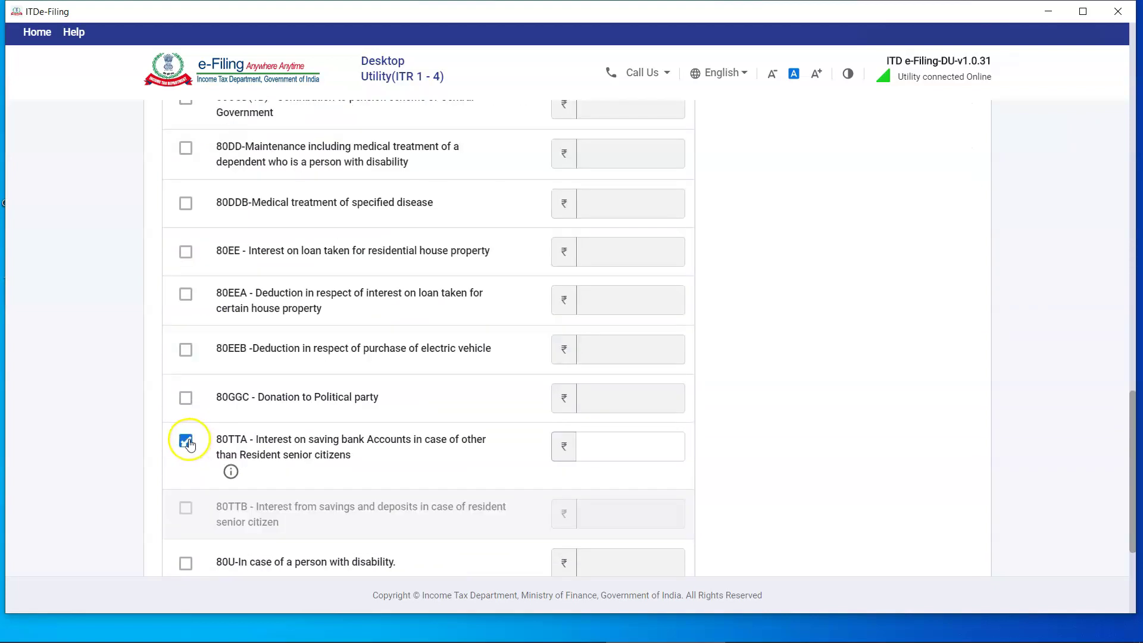
pyautogui.click(630, 447)
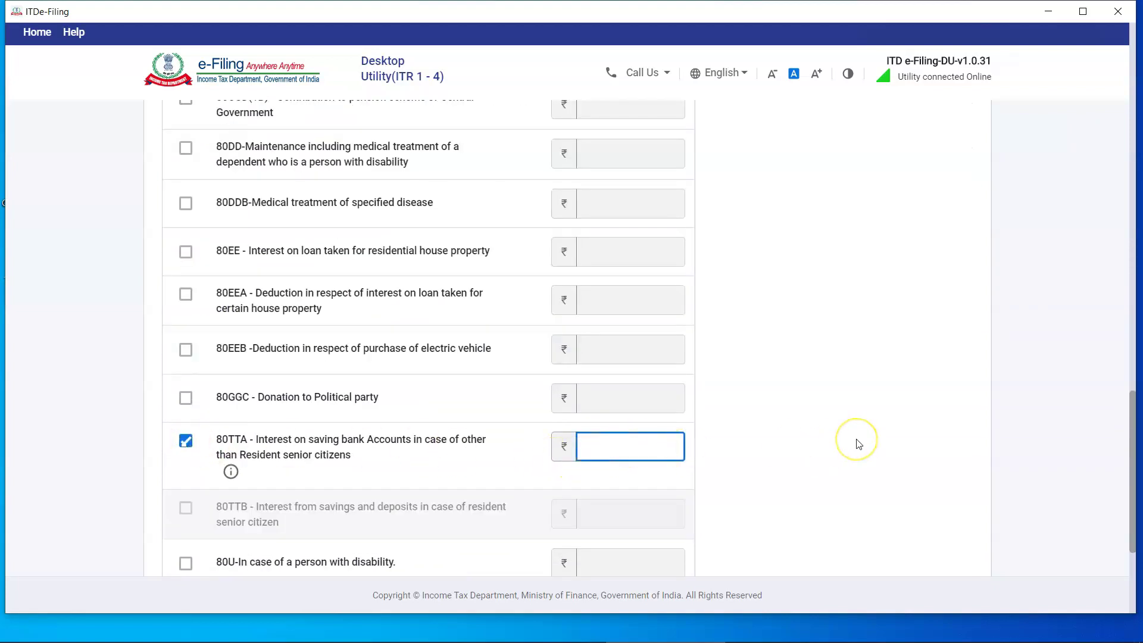
pyautogui.write('112500')
pyautogui.click(760, 445)
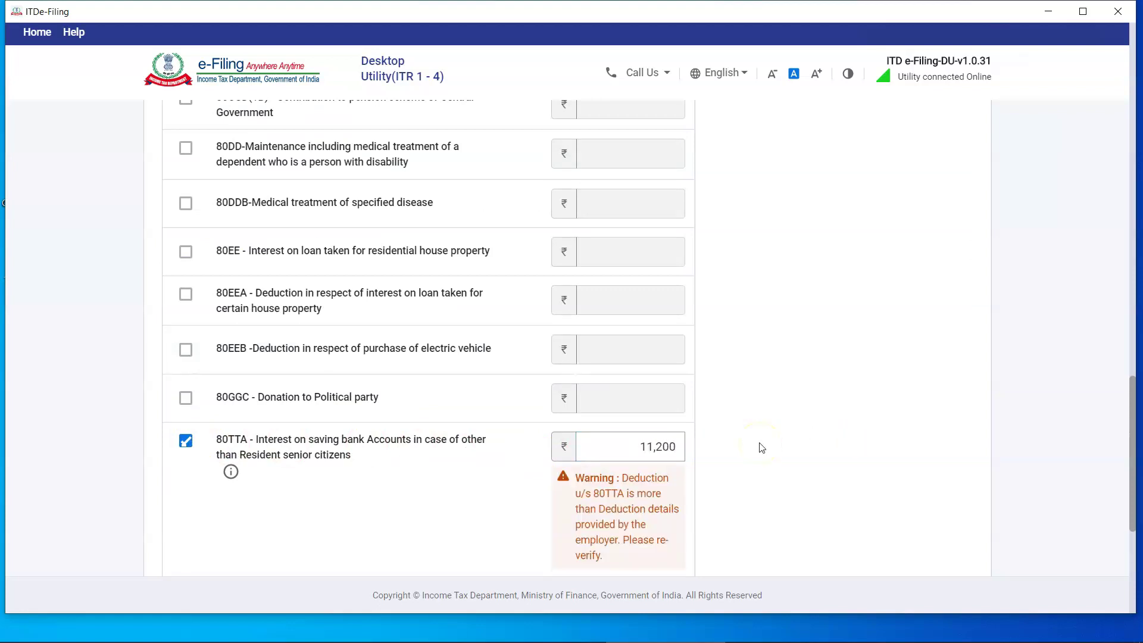
pyautogui.scroll(-5, 762, 447)
pyautogui.click(959, 466)
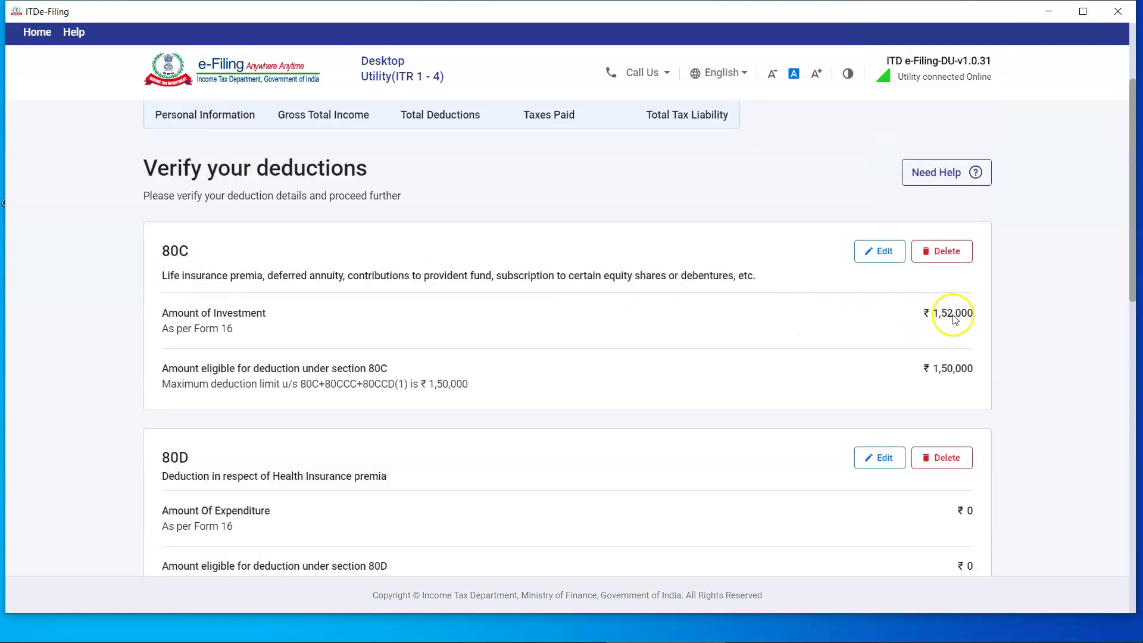
# Update 80D with no senior citizens and 26,000 health insurance, and save it.
pyautogui.scroll(-1, 953, 387)
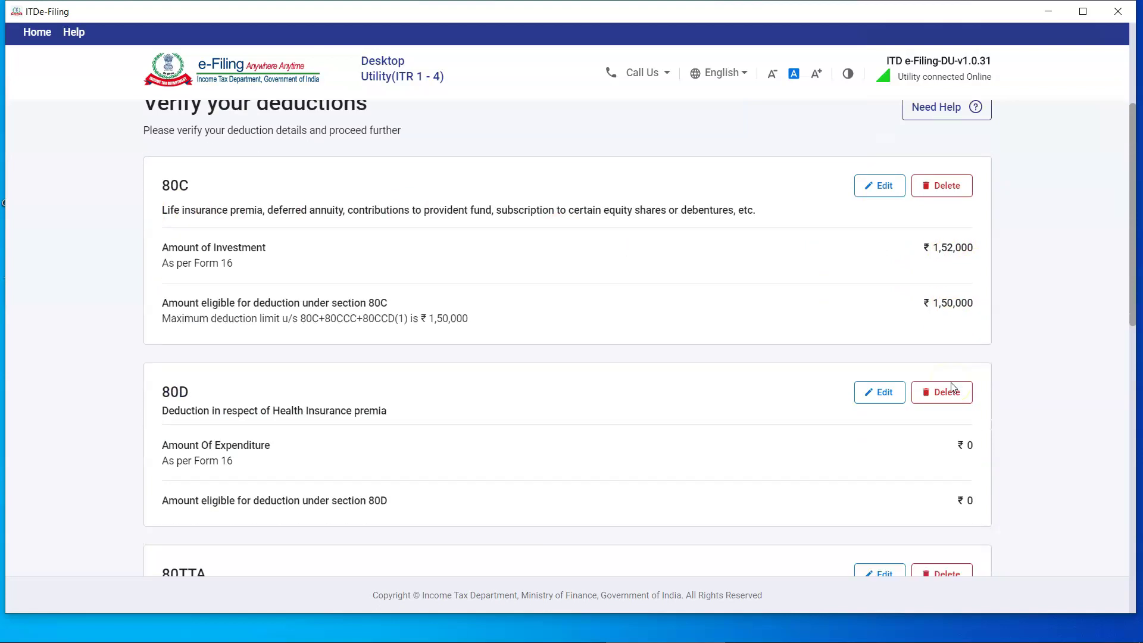
pyautogui.click(885, 384)
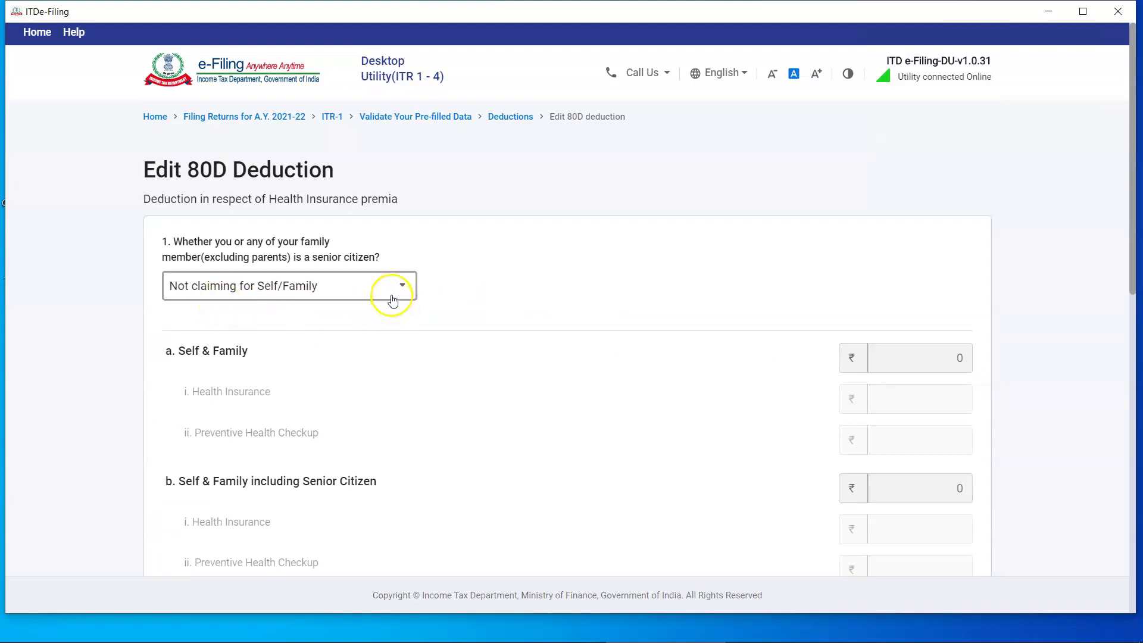
pyautogui.click(407, 290)
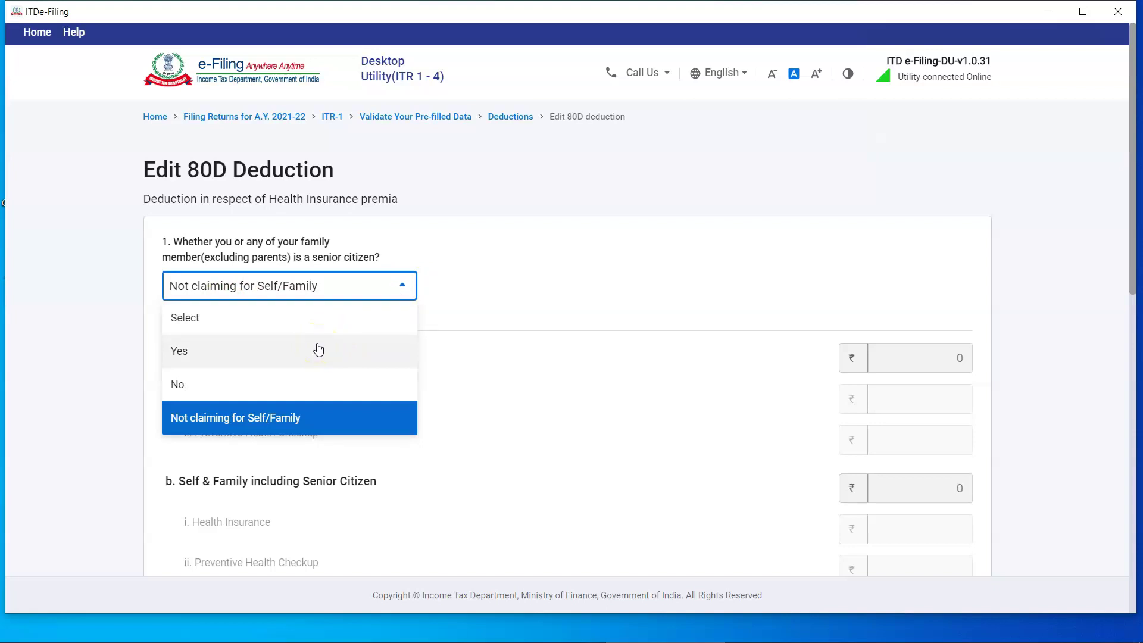
pyautogui.click(300, 387)
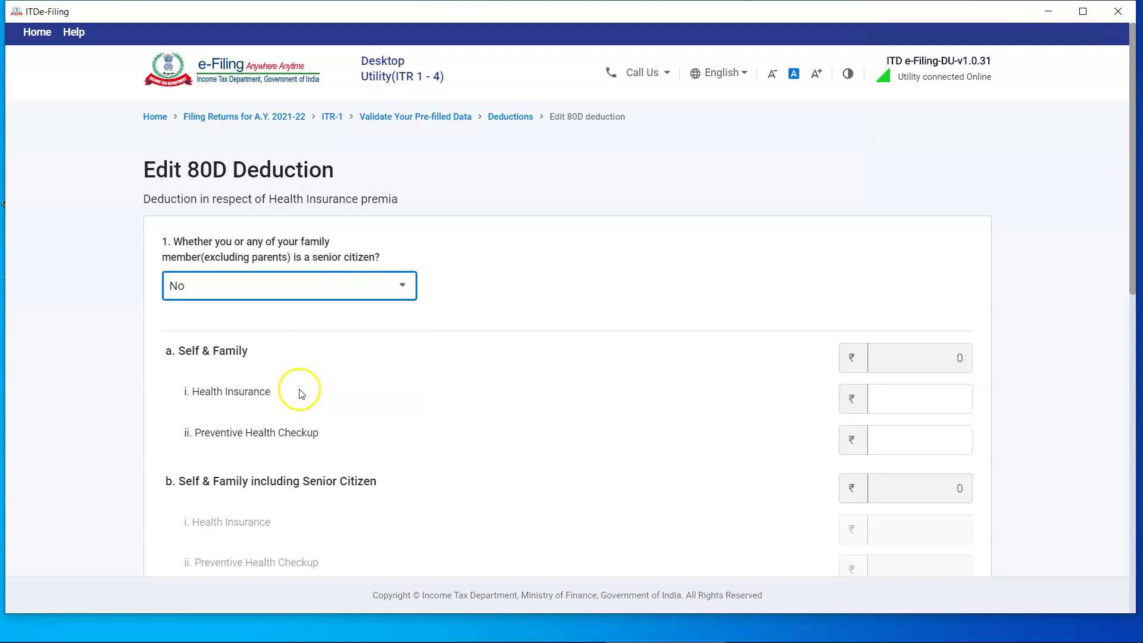
pyautogui.write('26000')
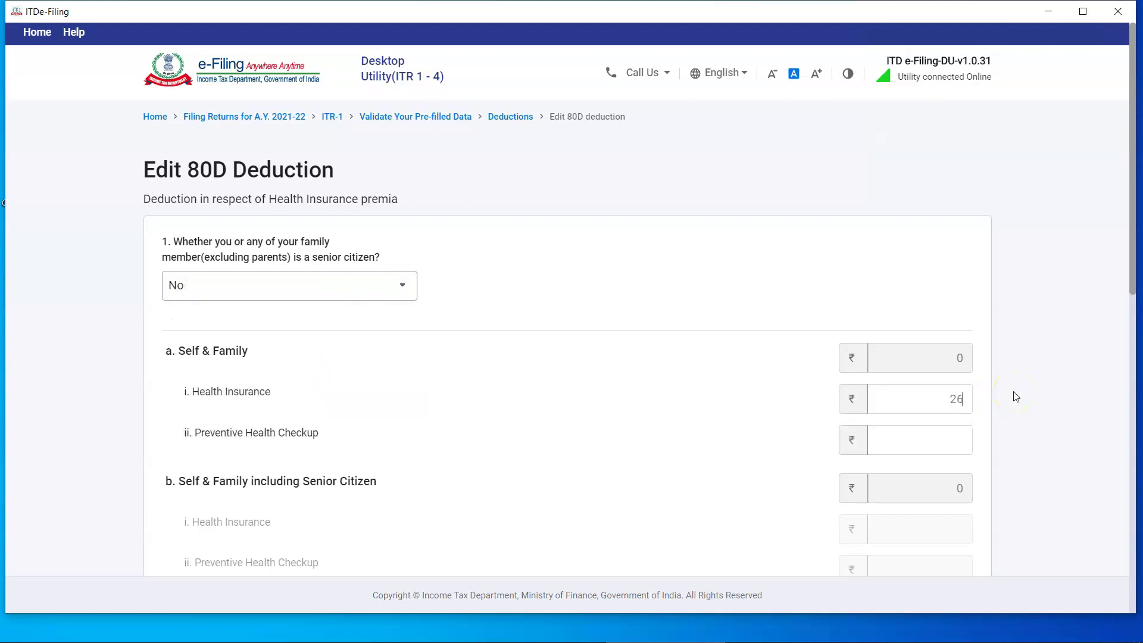
pyautogui.click(727, 383)
pyautogui.scroll(-3, 727, 384)
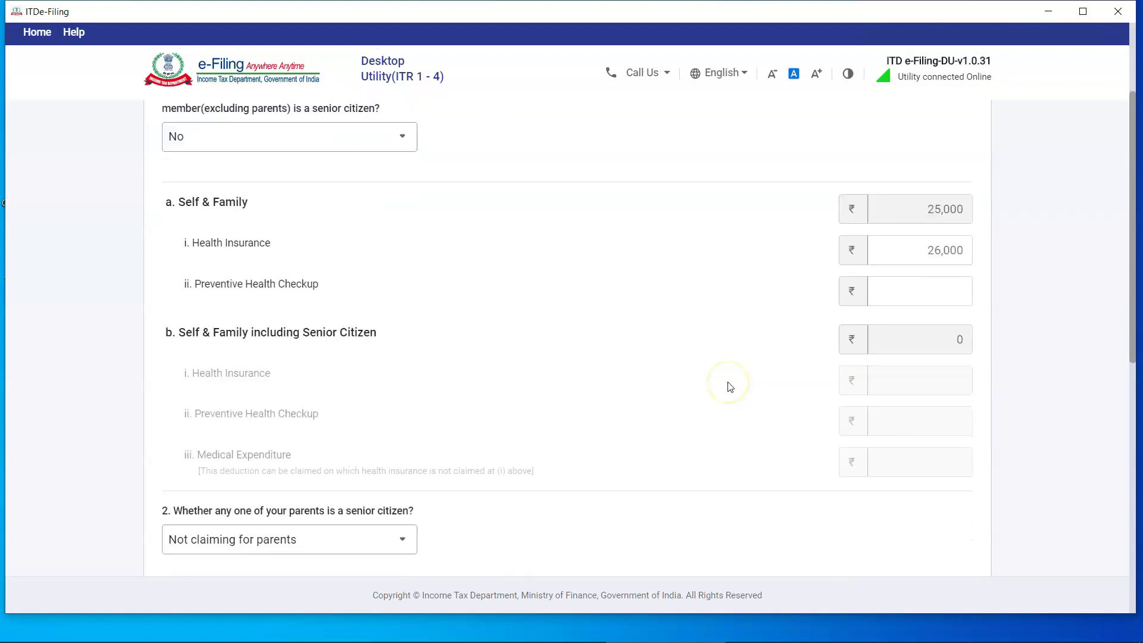
pyautogui.scroll(-10, 1048, 301)
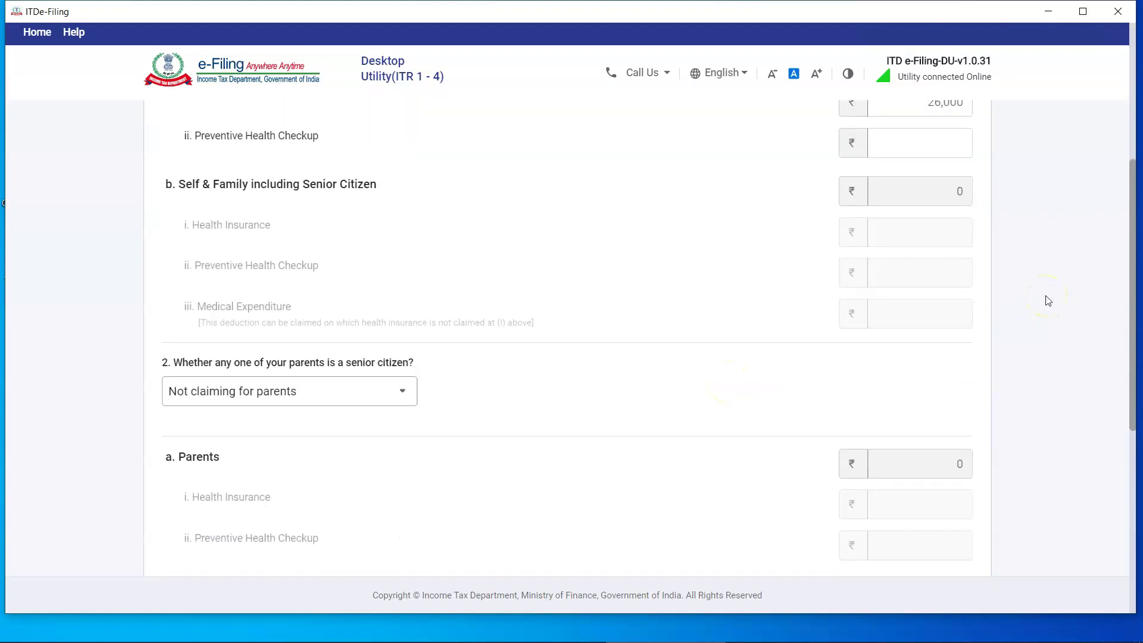
pyautogui.click(954, 478)
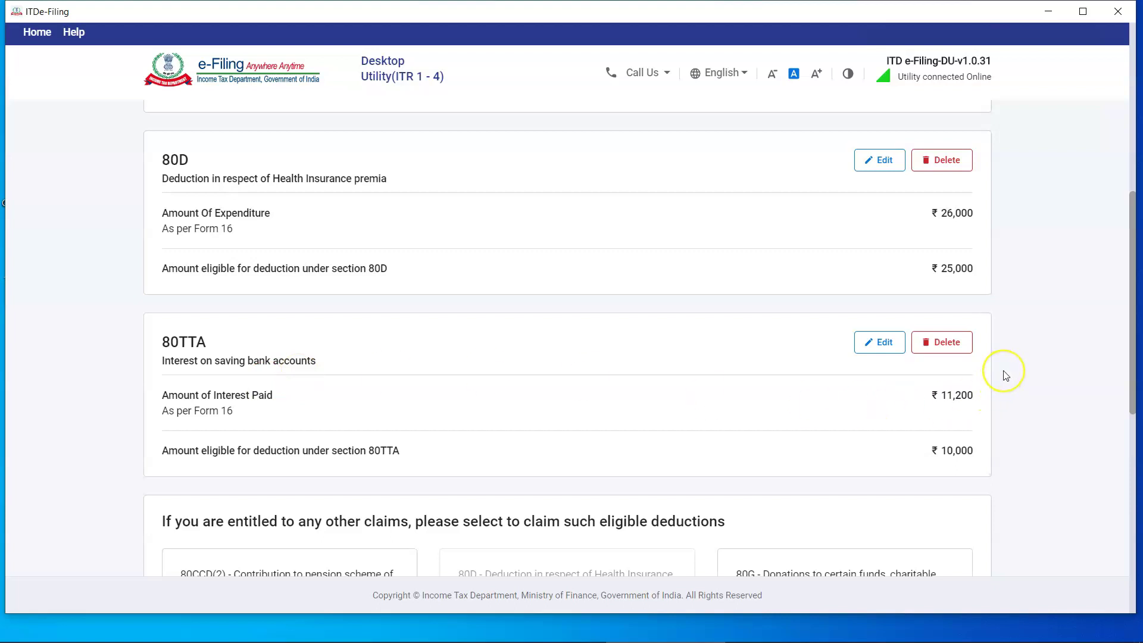
# Confirm total deductions of 1,85,000 and move to the taxes paid page.
pyautogui.scroll(-4, 1001, 381)
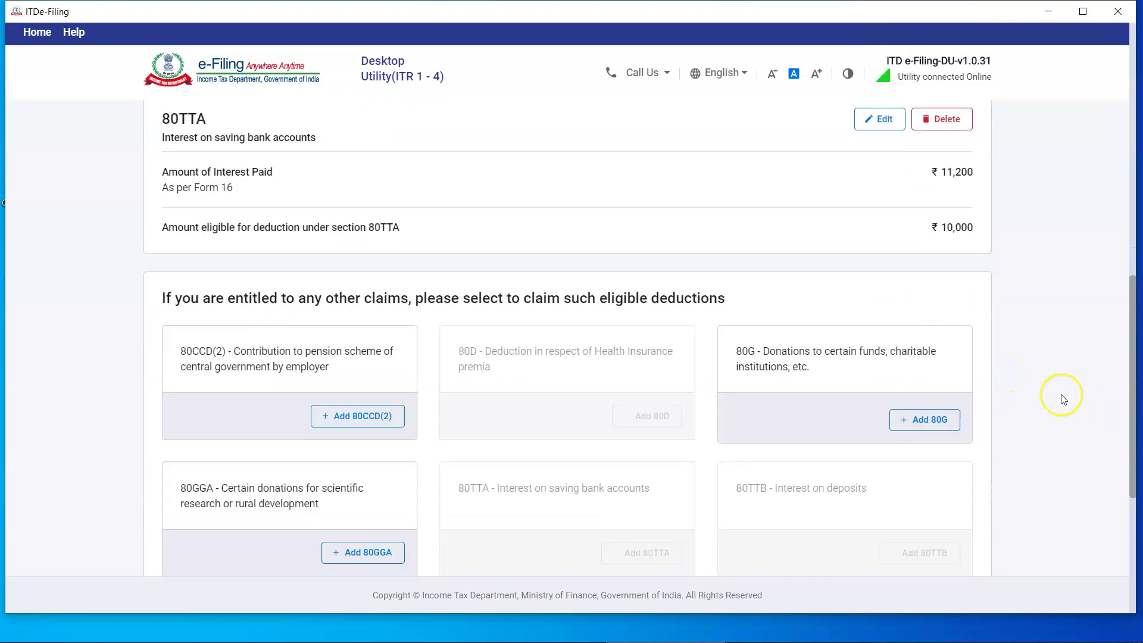
pyautogui.scroll(-5, 1064, 399)
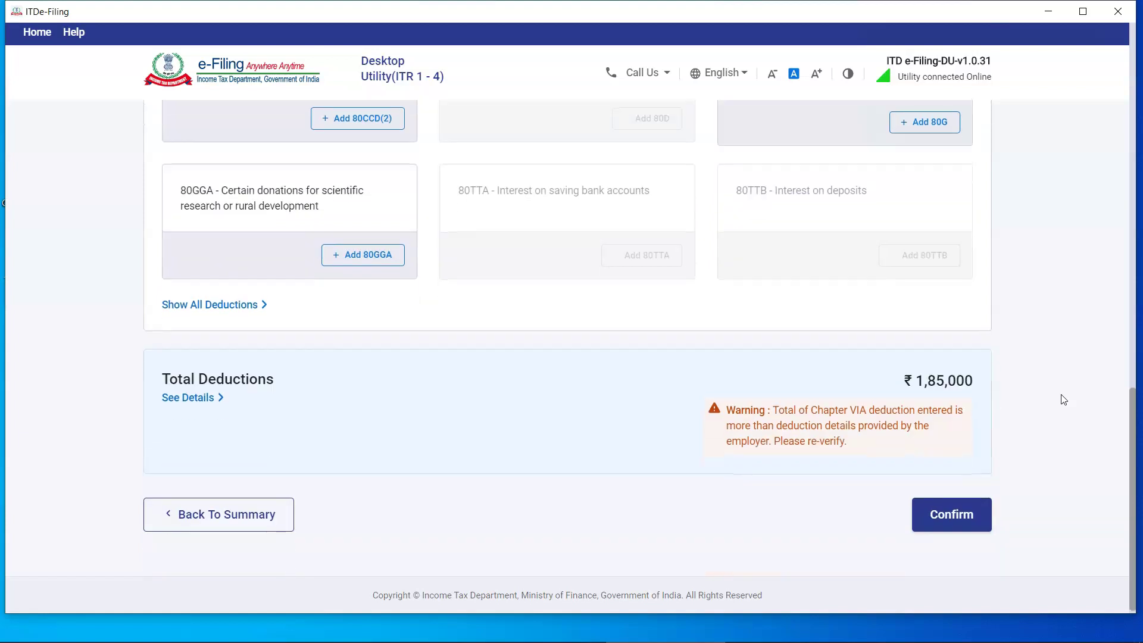
pyautogui.click(947, 519)
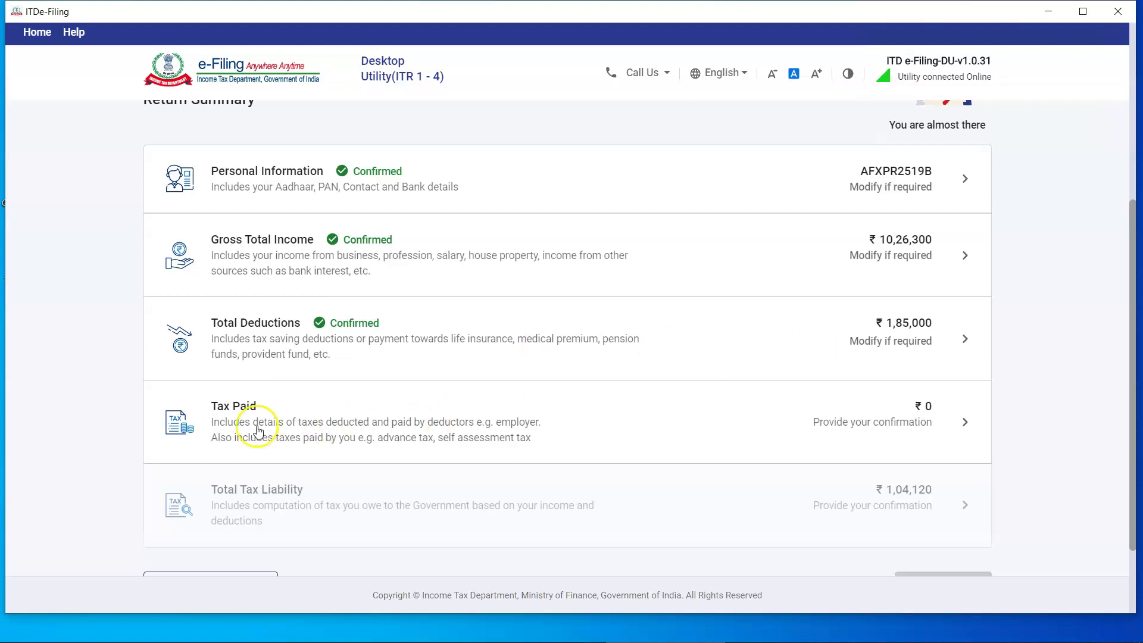
pyautogui.click(257, 429)
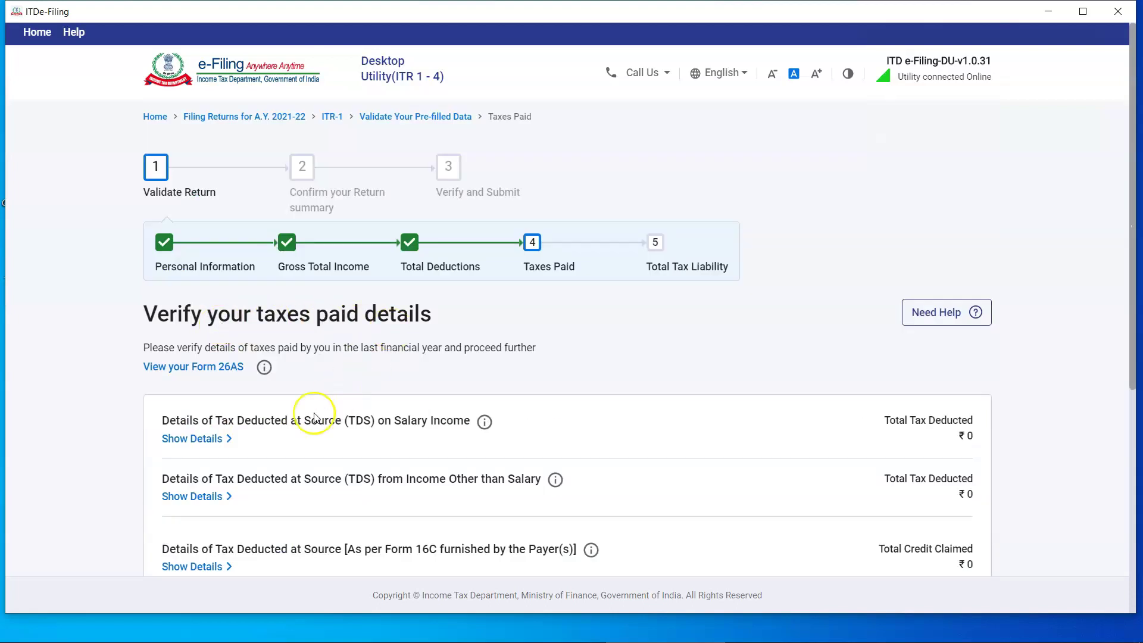
# Add a TDS on salary entry with the employer's TAN and name, 12,13,600 income and 85,000 tax deducted.
pyautogui.click(215, 442)
pyautogui.click(219, 502)
pyautogui.click(231, 260)
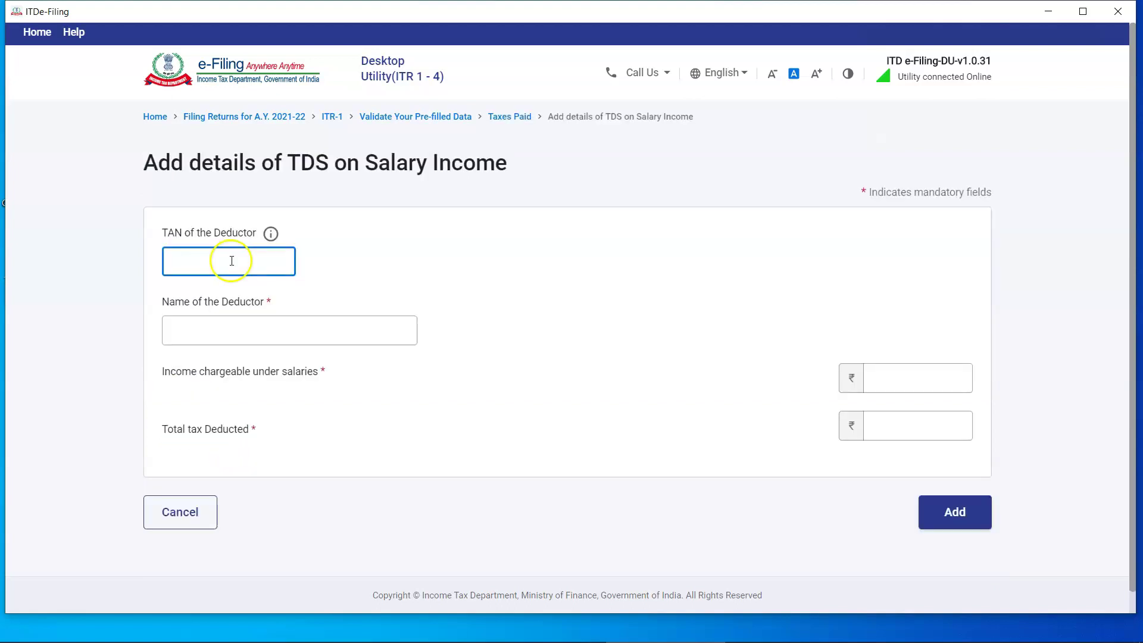
pyautogui.click(588, 366)
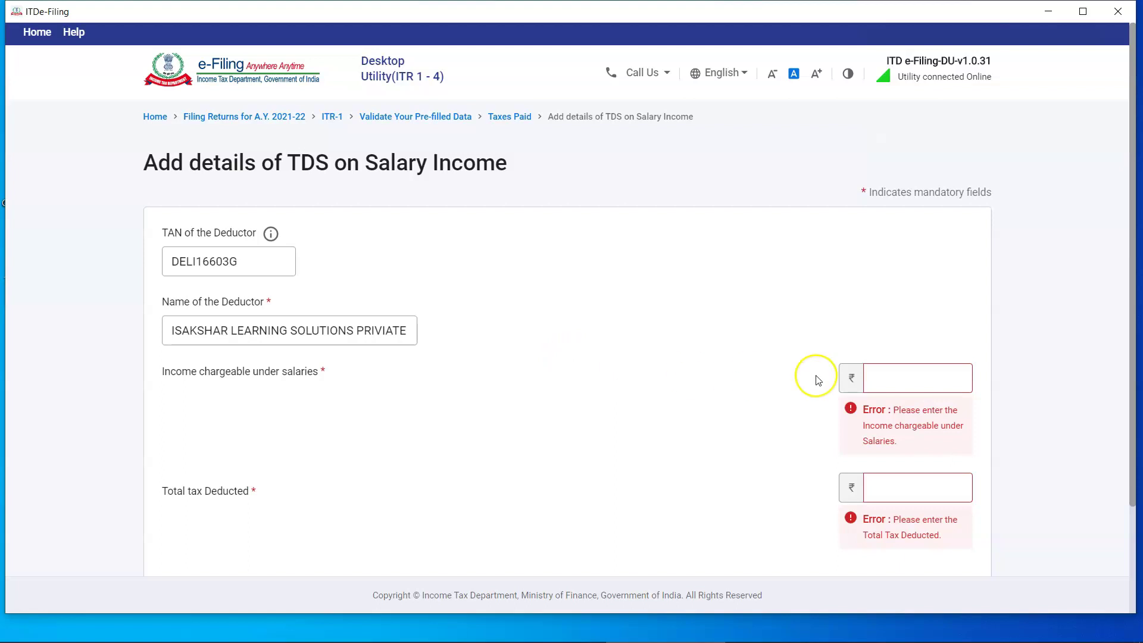
pyautogui.click(881, 377)
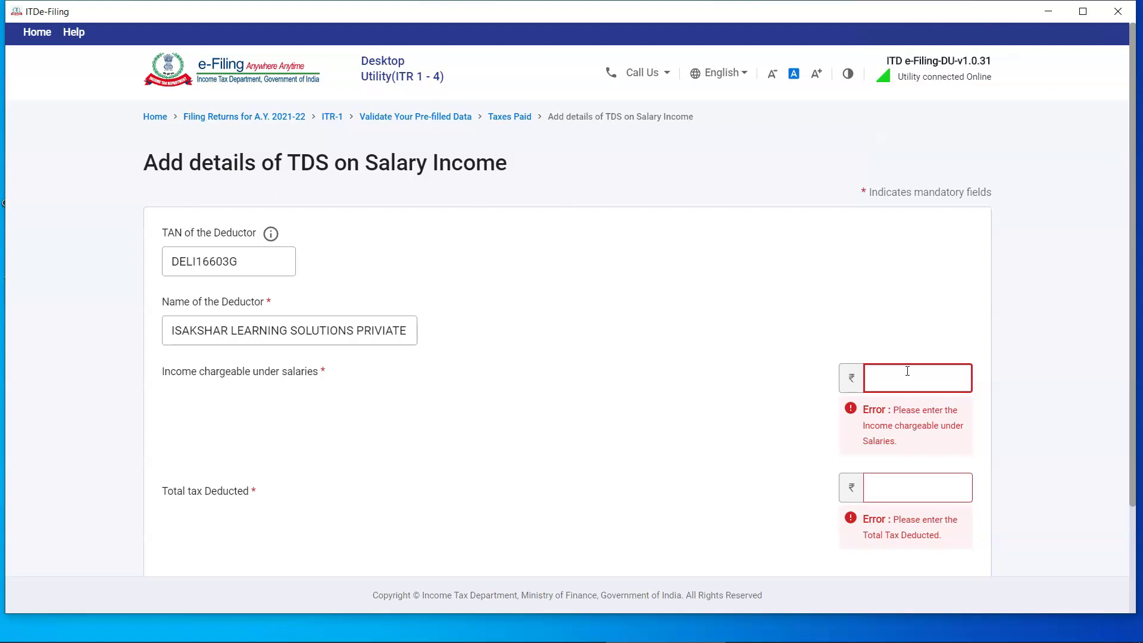
pyautogui.write('1213600')
pyautogui.click(1026, 402)
pyautogui.click(938, 426)
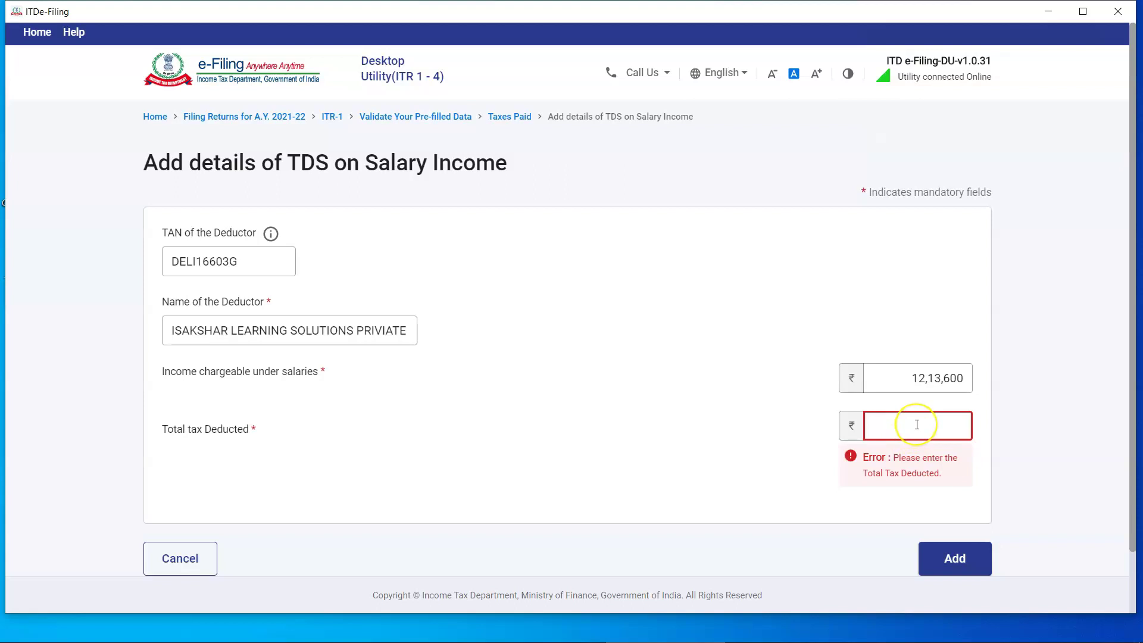
pyautogui.write('85000')
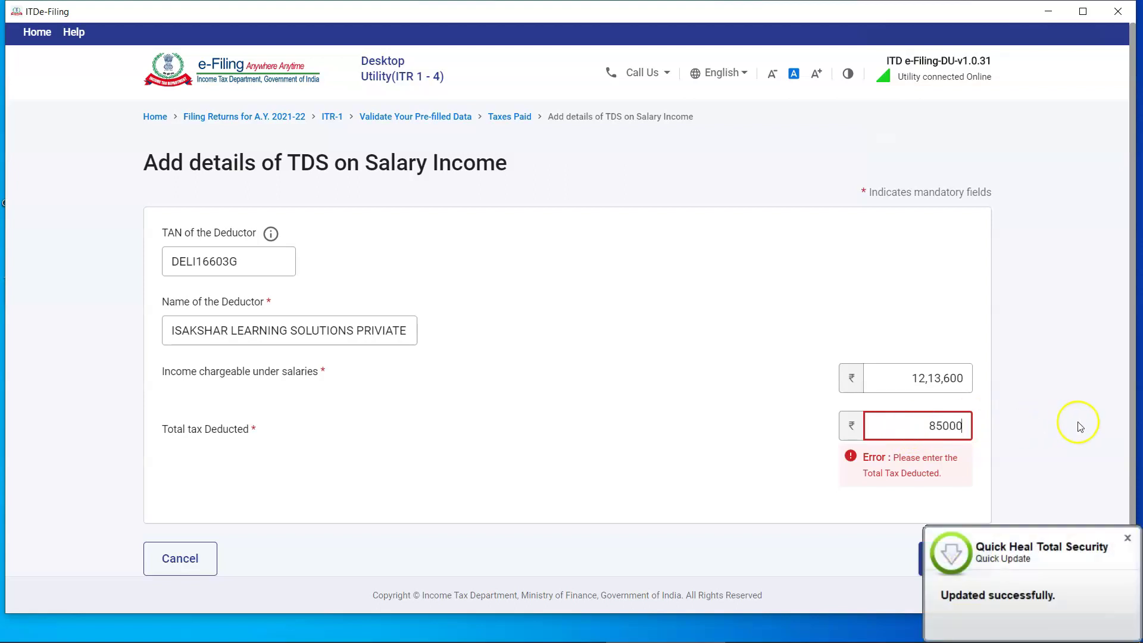
pyautogui.click(1126, 537)
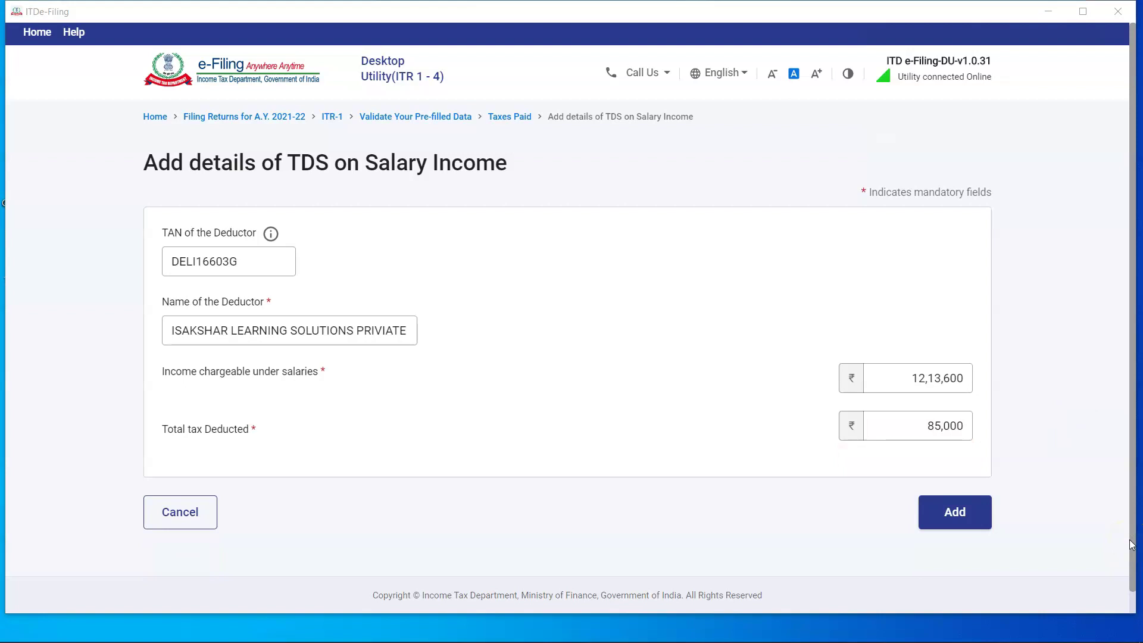
pyautogui.click(956, 515)
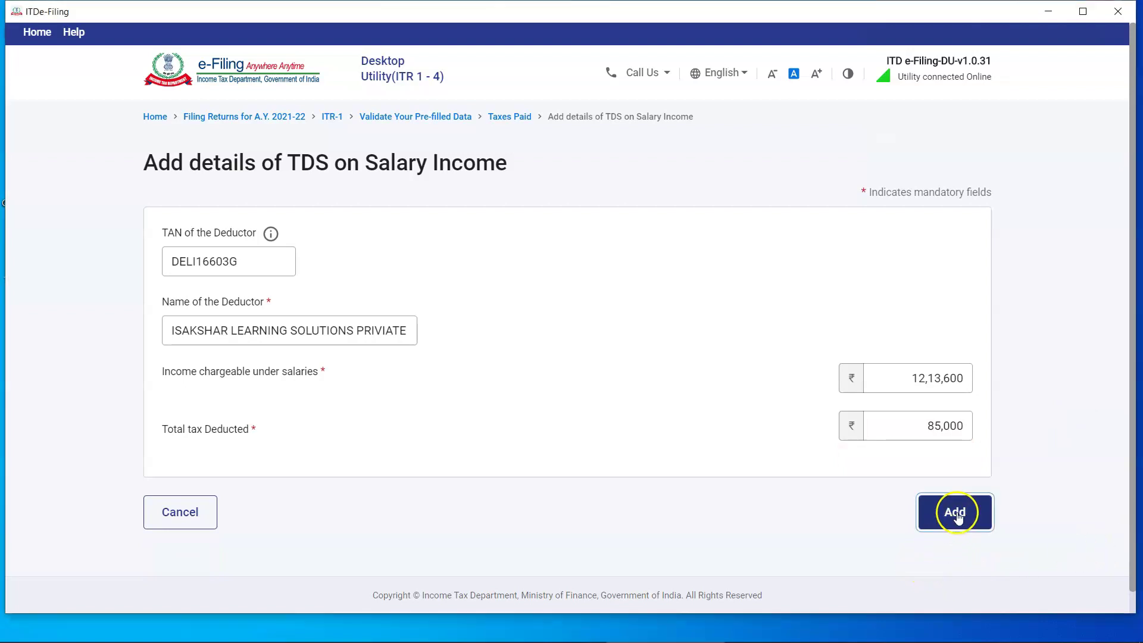
# Confirm Tax Paid of ₹85,000 and open the tax liability page showing ₹8,41,300 total income.
pyautogui.click(954, 480)
pyautogui.scroll(-5, 183, 403)
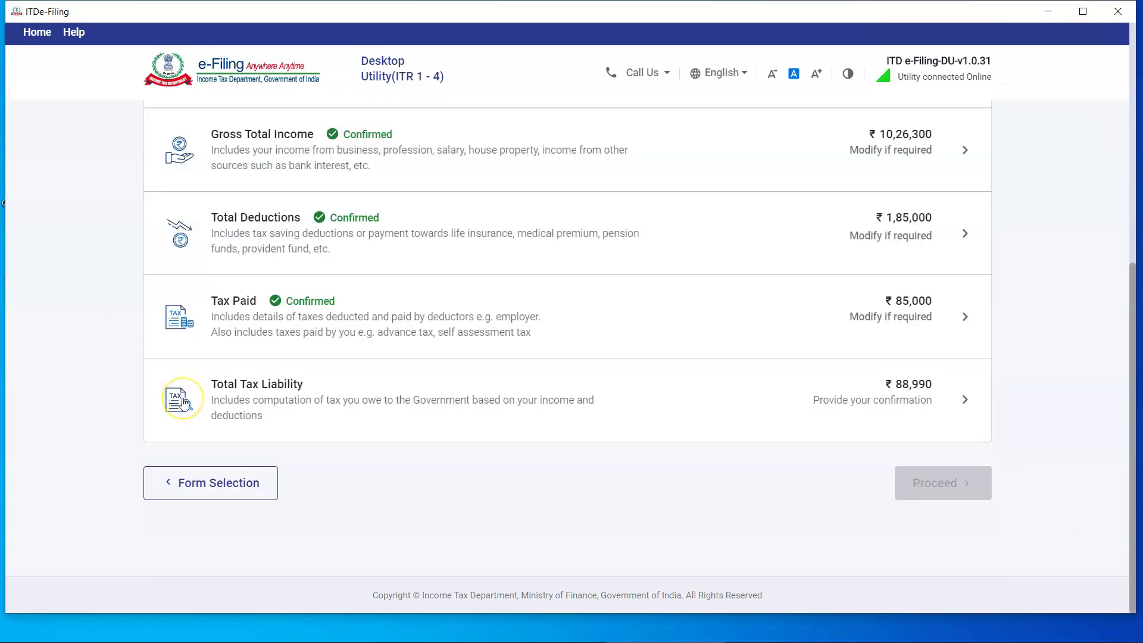
pyautogui.click(184, 403)
pyautogui.scroll(-2, 1059, 390)
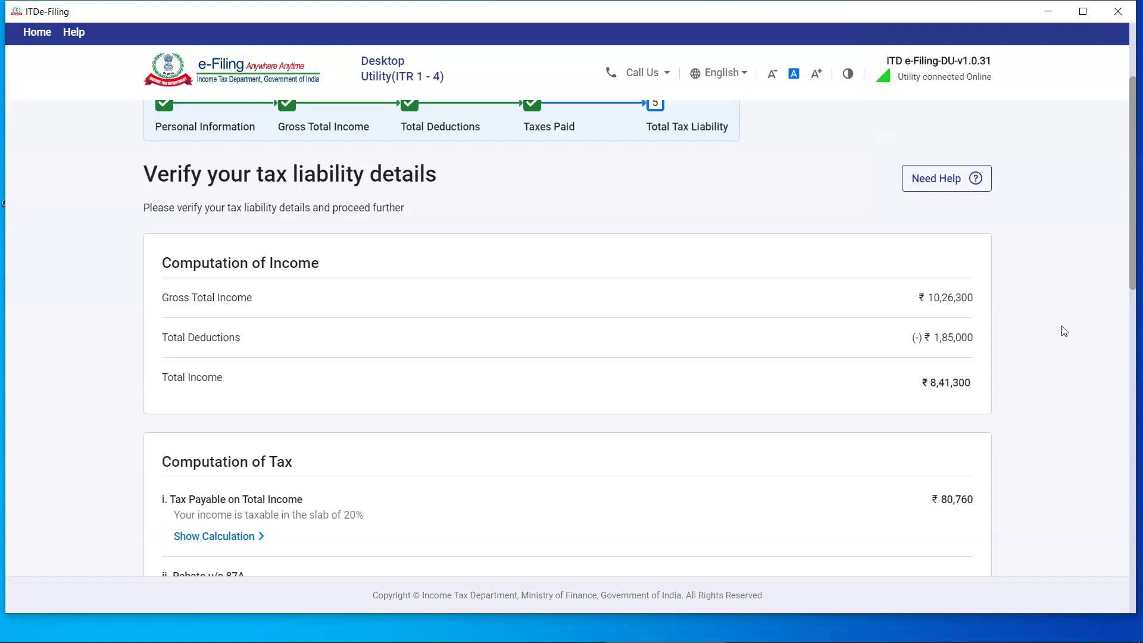
# Review the tax slab and cess calculation breakdowns on the tax liability page.
pyautogui.scroll(-5, 1064, 331)
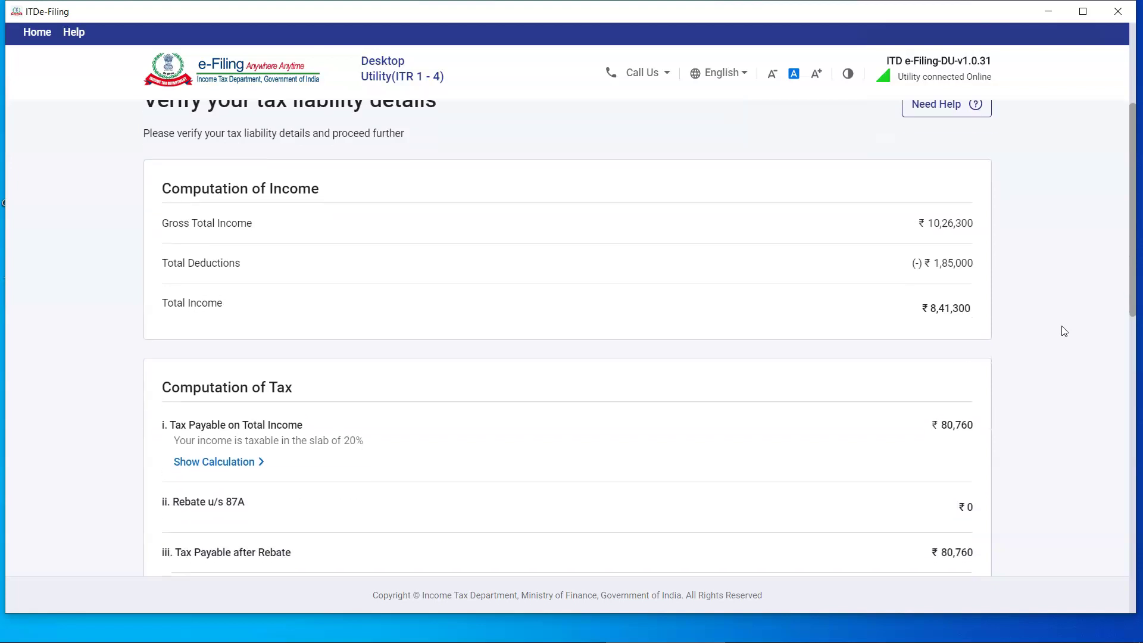
pyautogui.click(1099, 356)
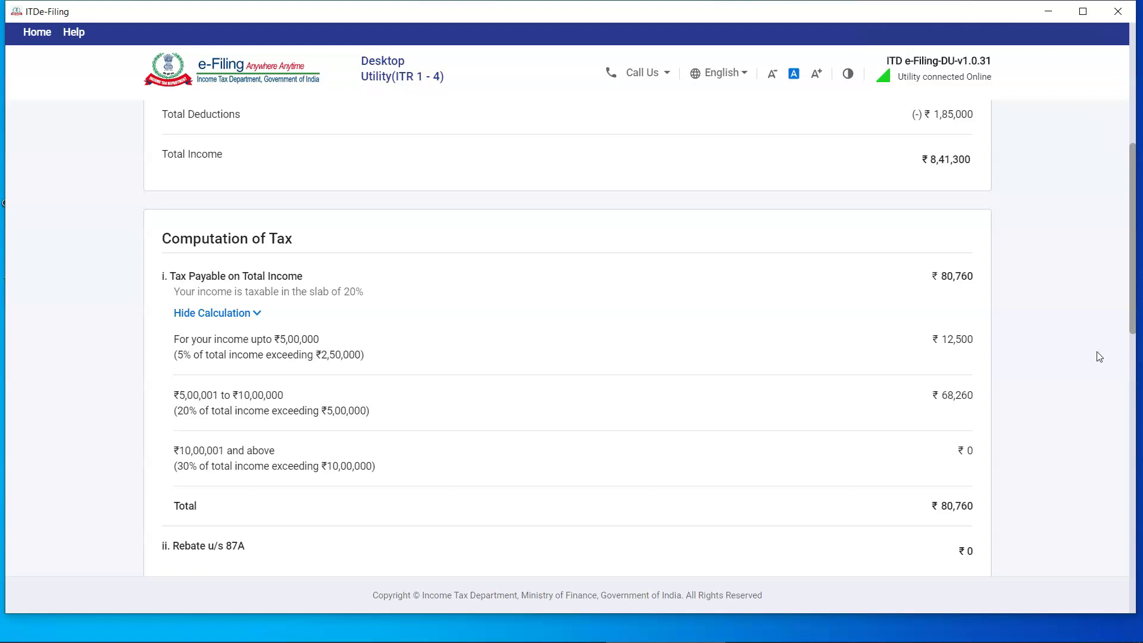
pyautogui.scroll(-3, 1098, 357)
pyautogui.scroll(-2, 1099, 357)
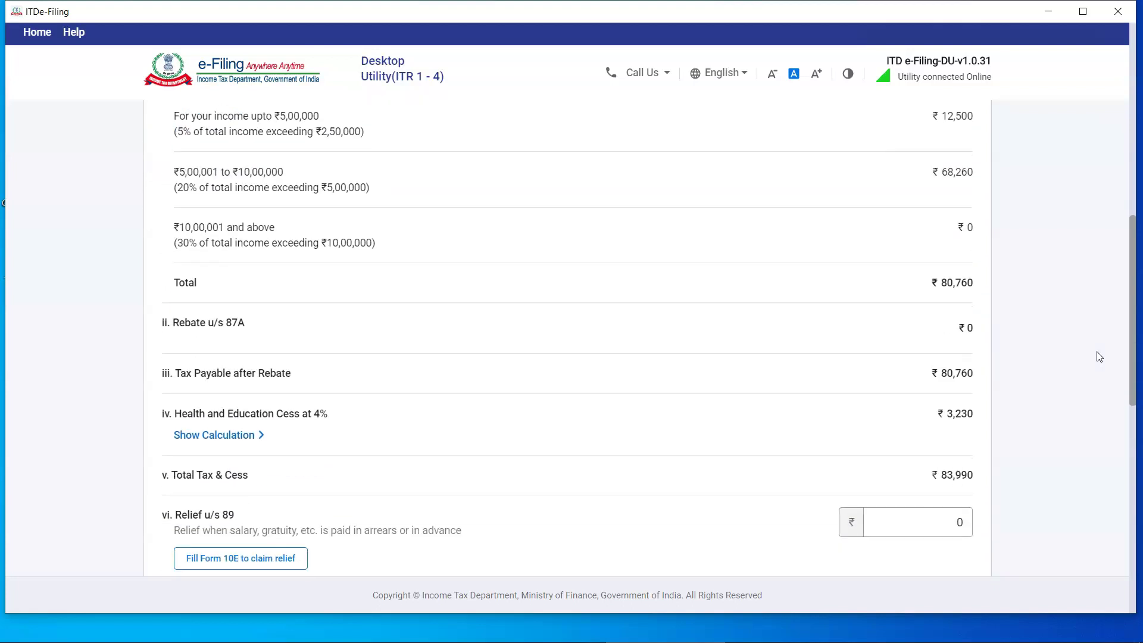
pyautogui.click(244, 435)
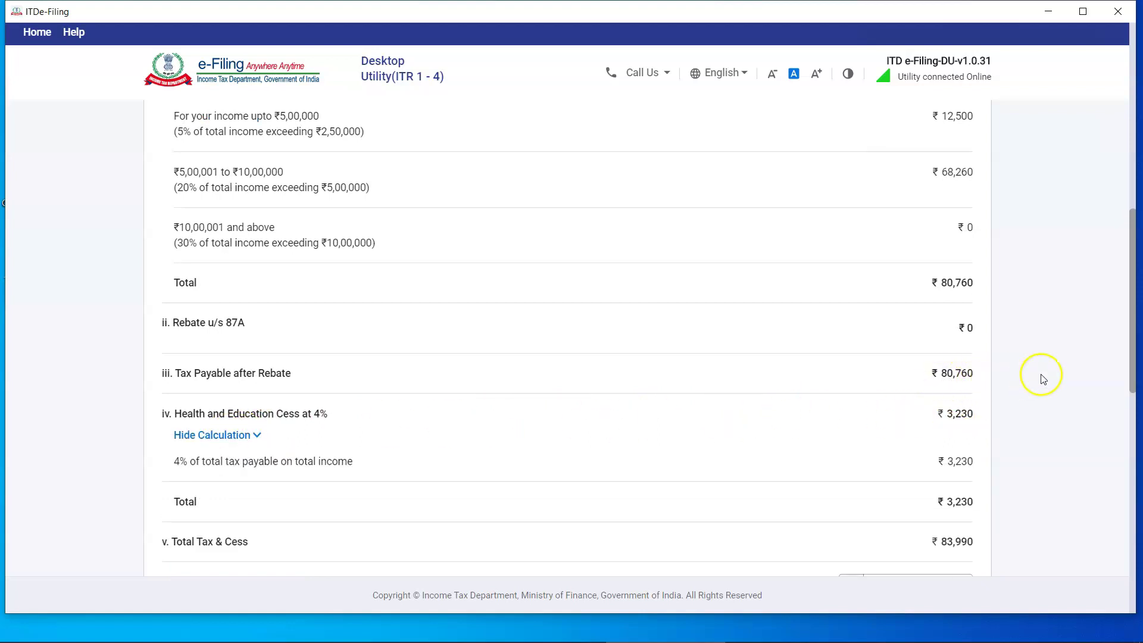
pyautogui.scroll(-1, 1043, 380)
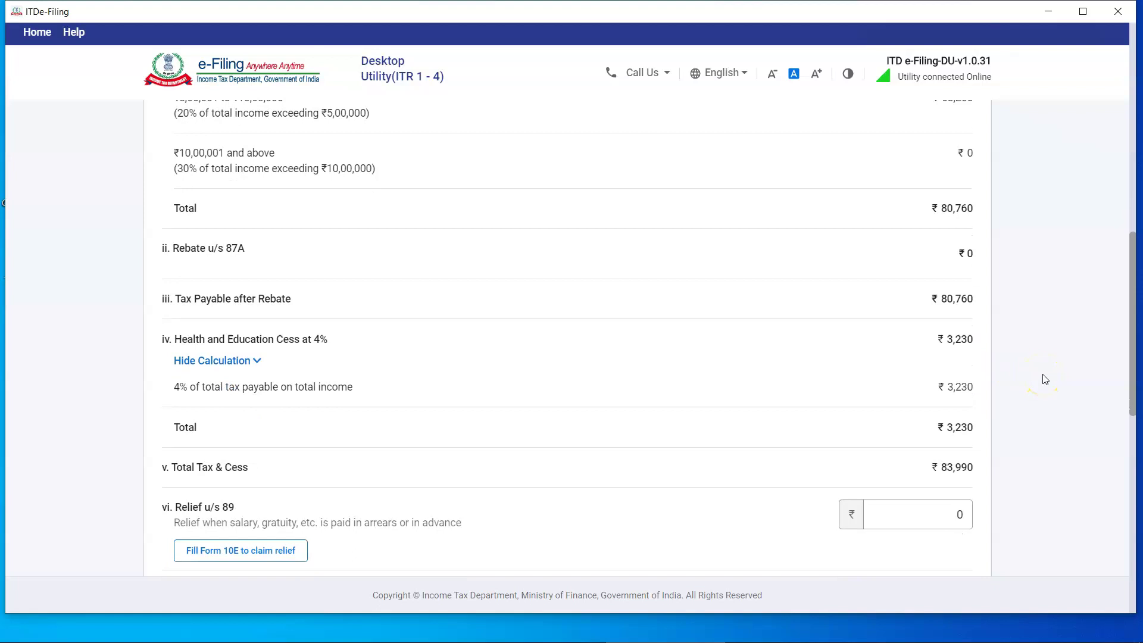
pyautogui.scroll(-1, 1043, 379)
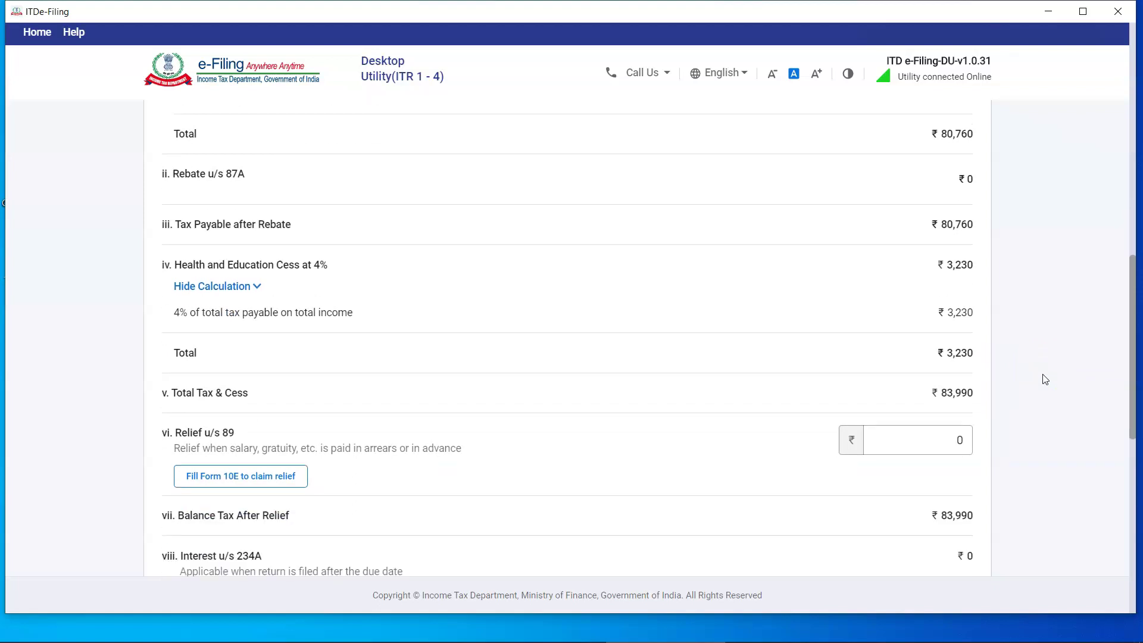
pyautogui.scroll(-3, 1045, 379)
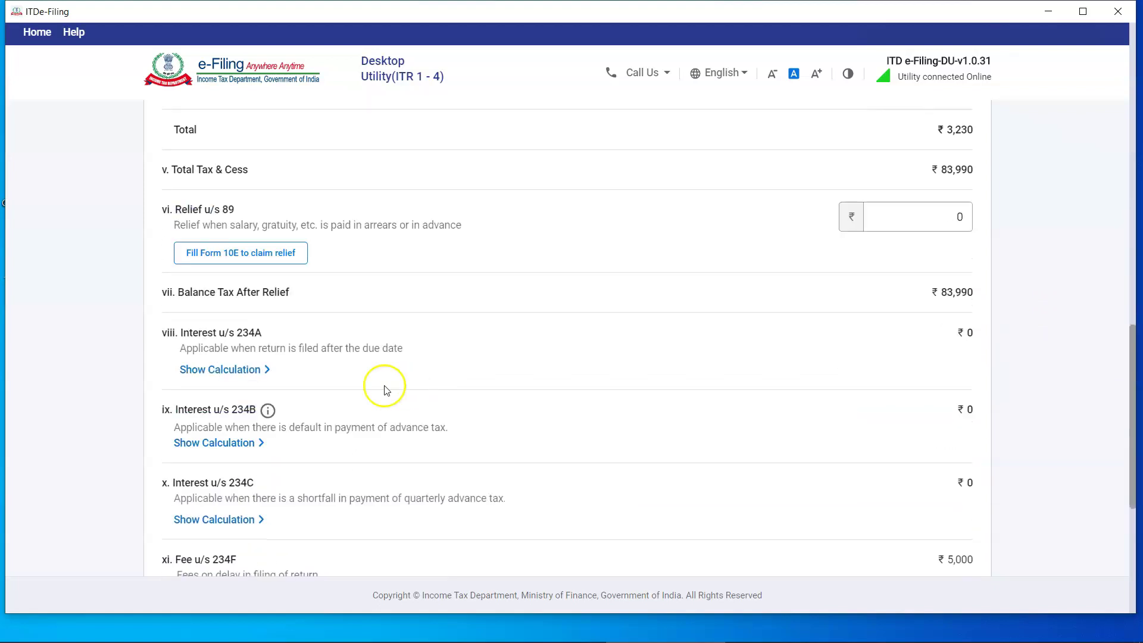
pyautogui.click(241, 381)
# Expand total tax, fee and interest and confirm the ₹88,990 liability, including the ₹5,000 late fee.
pyautogui.scroll(-5, 179, 428)
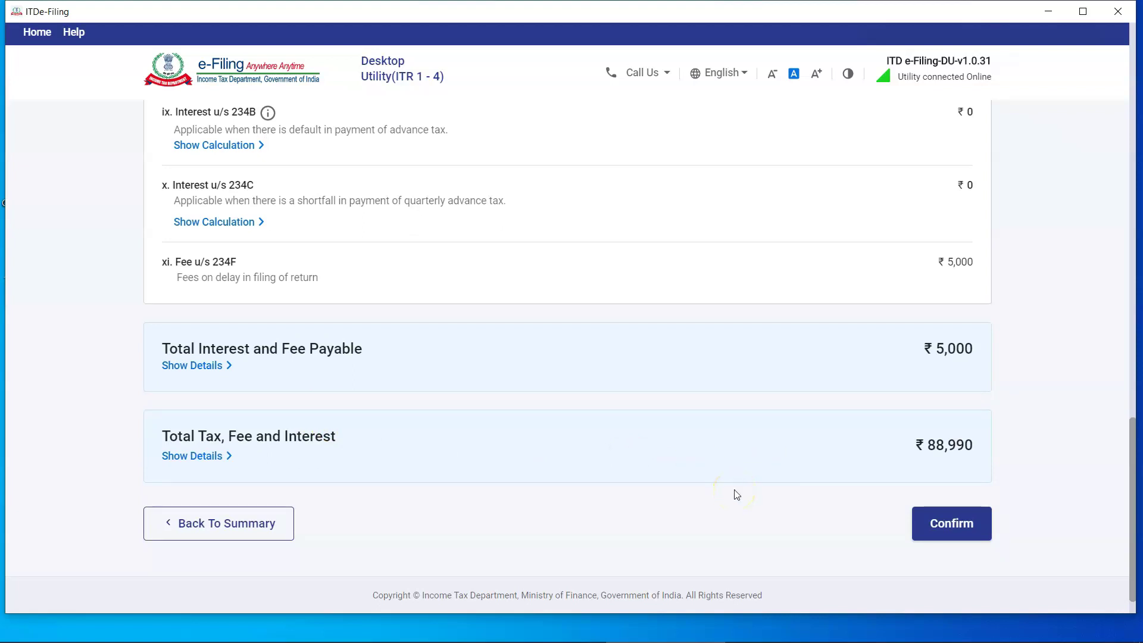
pyautogui.click(957, 459)
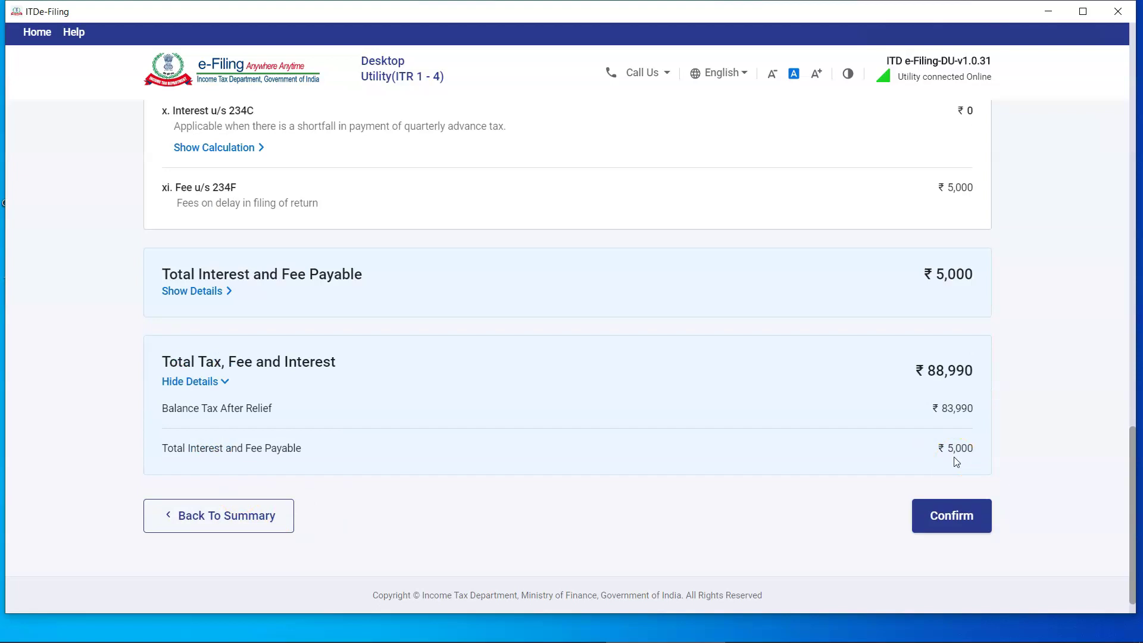
pyautogui.scroll(2, 756, 400)
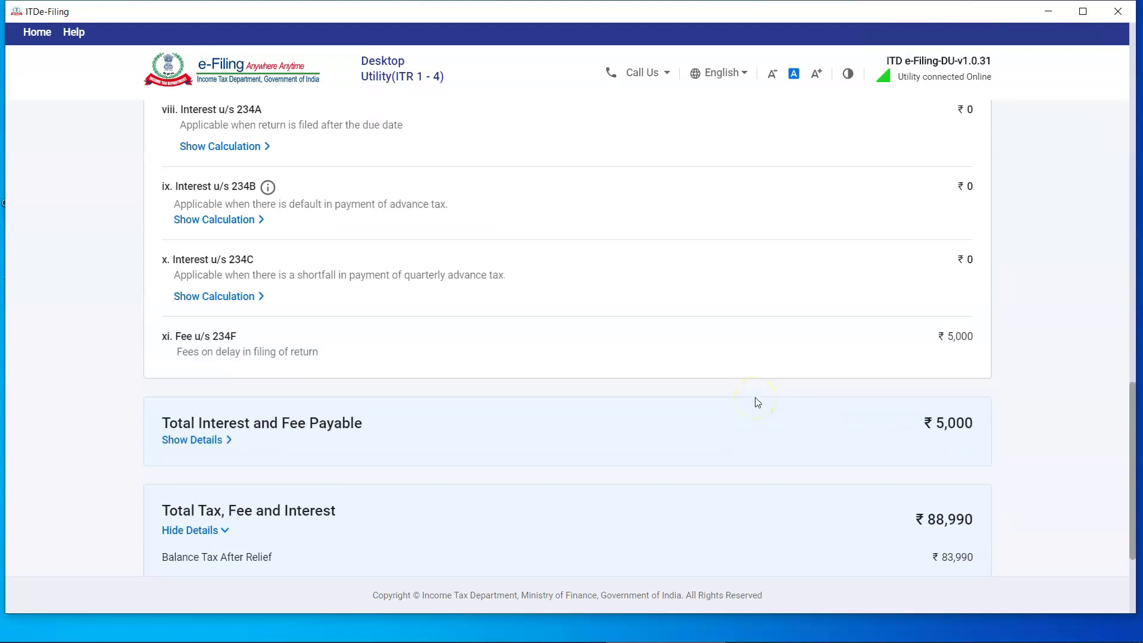
pyautogui.scroll(1, 757, 402)
pyautogui.scroll(-3, 755, 401)
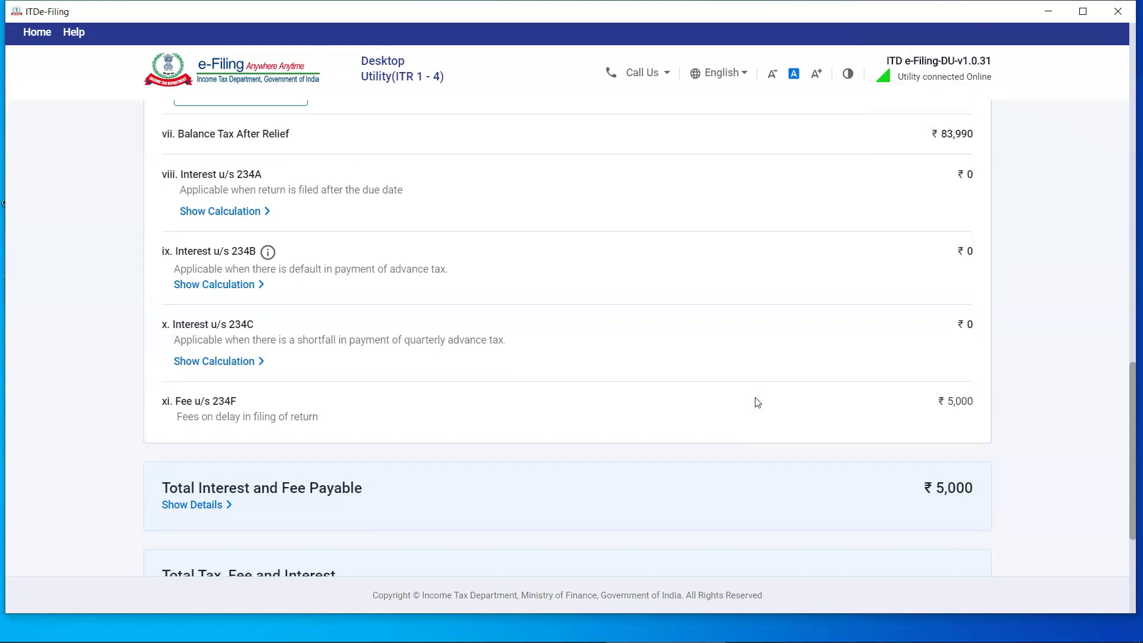
pyautogui.click(904, 504)
pyautogui.click(949, 492)
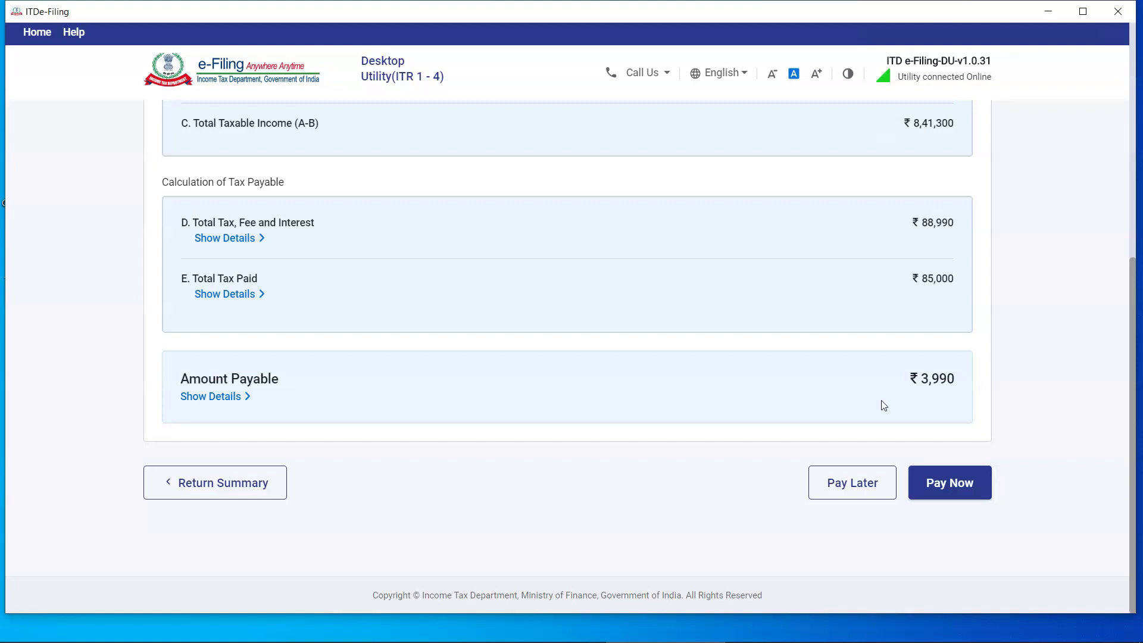
# Start paying the ₹3,990 due and accept the redirect to the NSDL payment site.
pyautogui.click(965, 497)
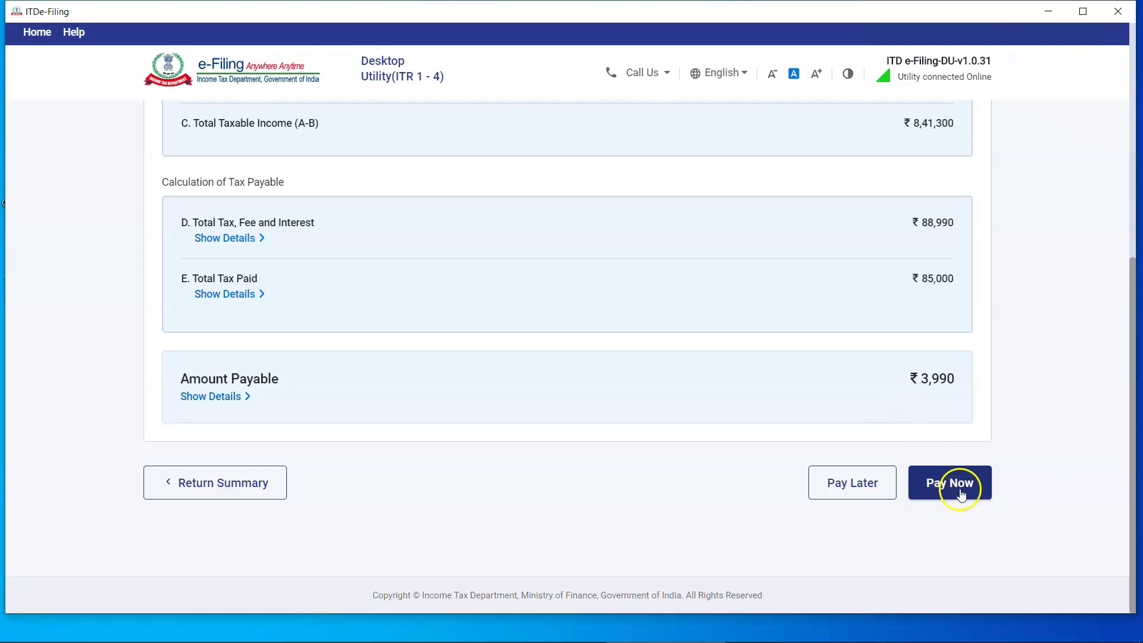
pyautogui.click(961, 493)
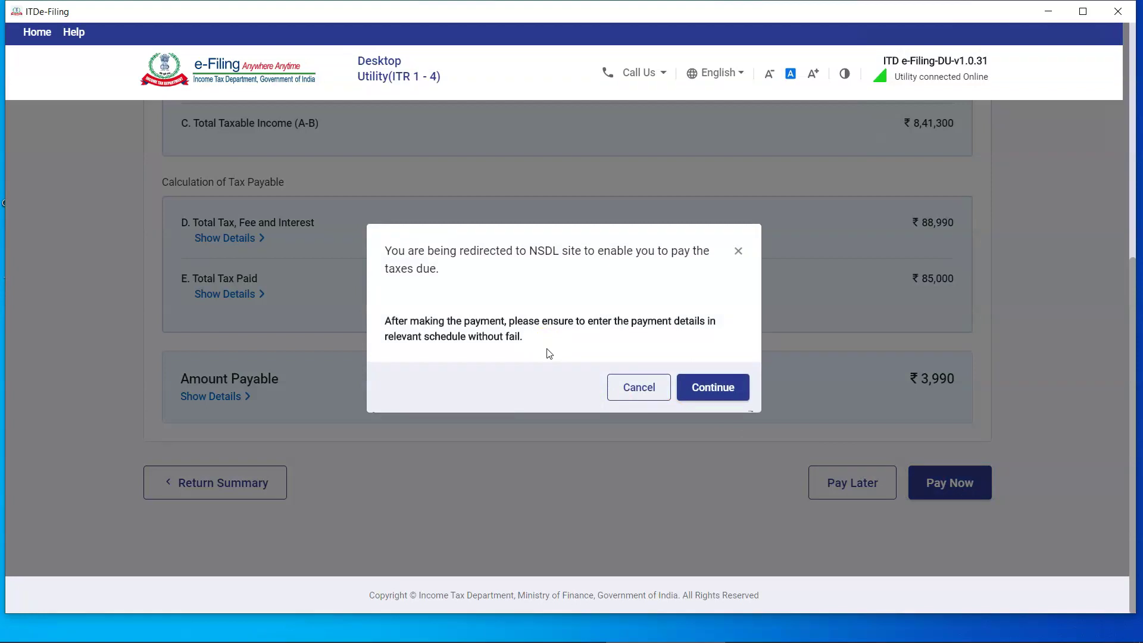
pyautogui.click(725, 390)
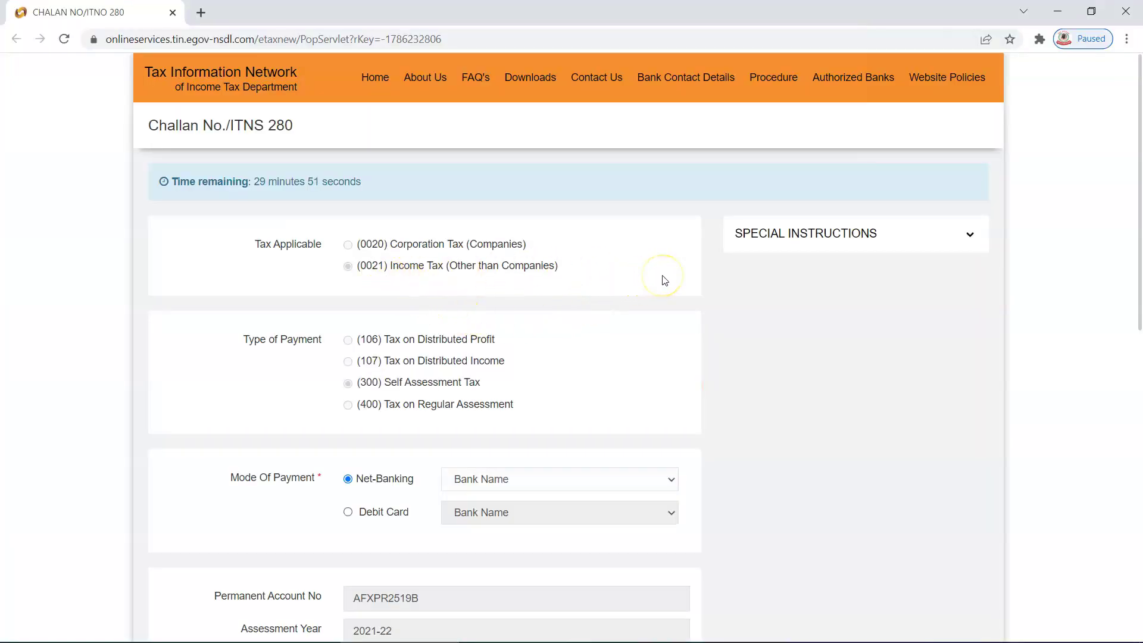
# Choose State Bank of India as the Net-Banking bank for the challan.
pyautogui.scroll(-1, 664, 279)
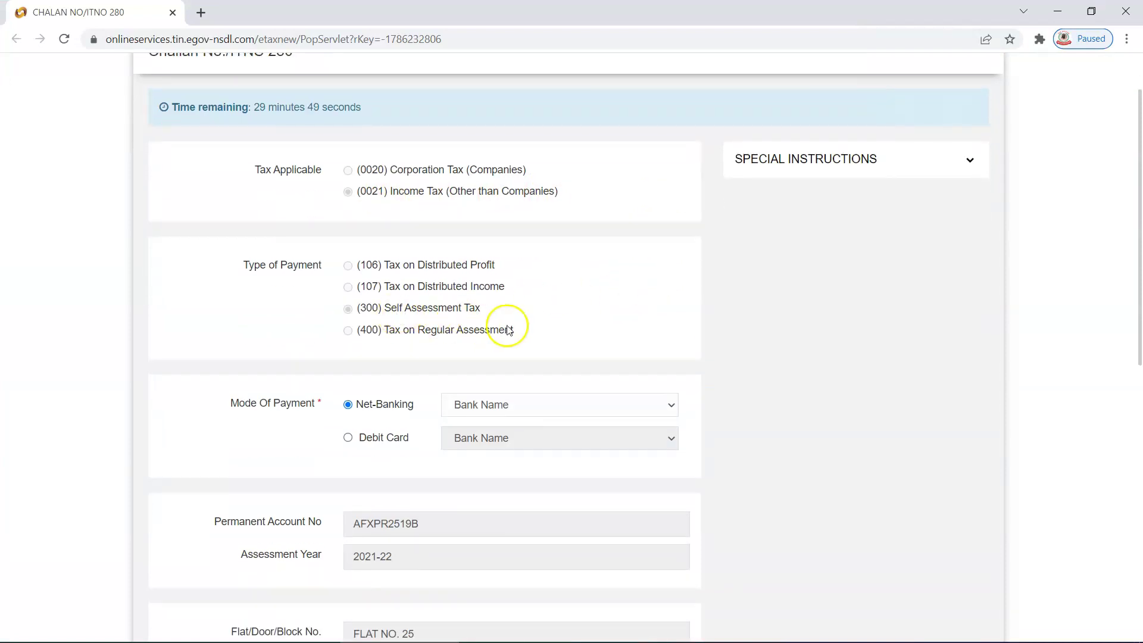
pyautogui.scroll(-2, 507, 328)
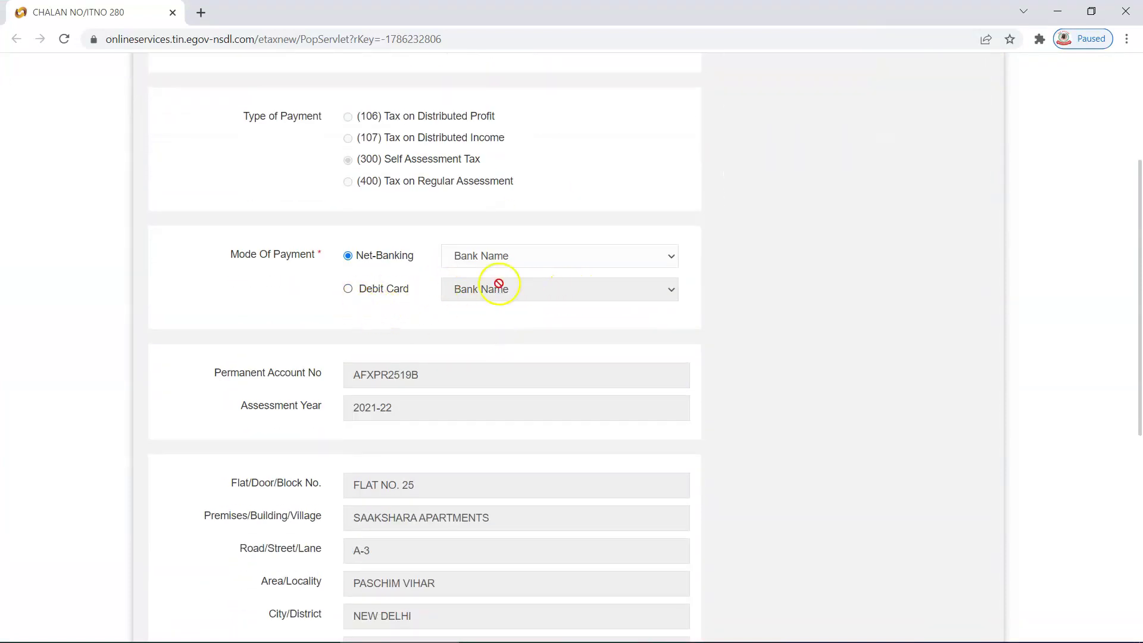
pyautogui.click(673, 257)
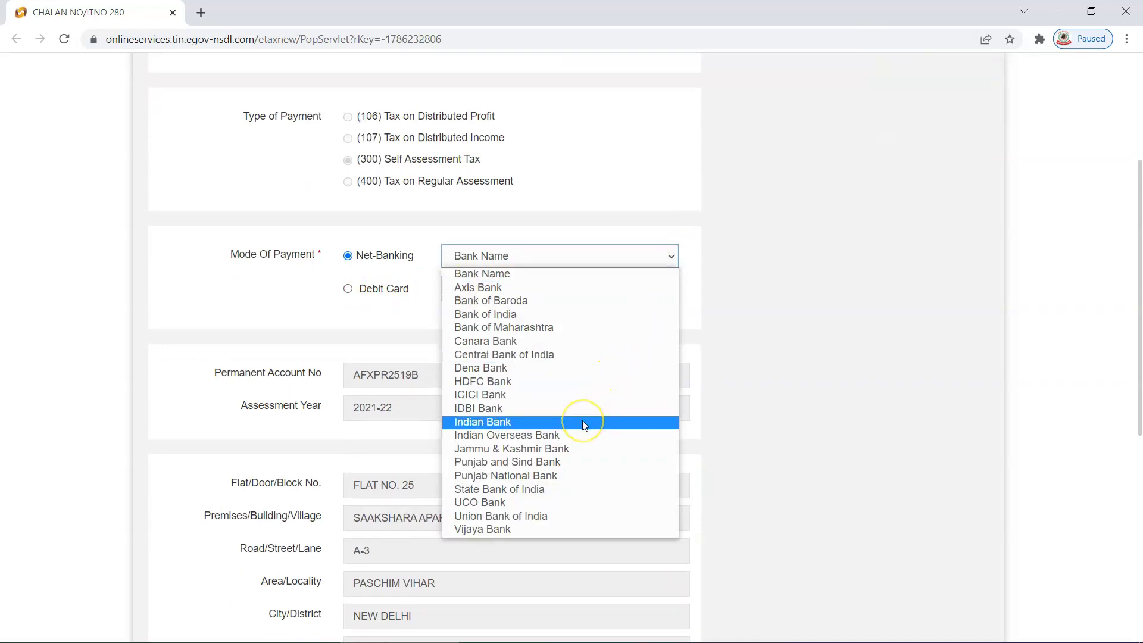
pyautogui.click(535, 489)
pyautogui.scroll(-1, 473, 320)
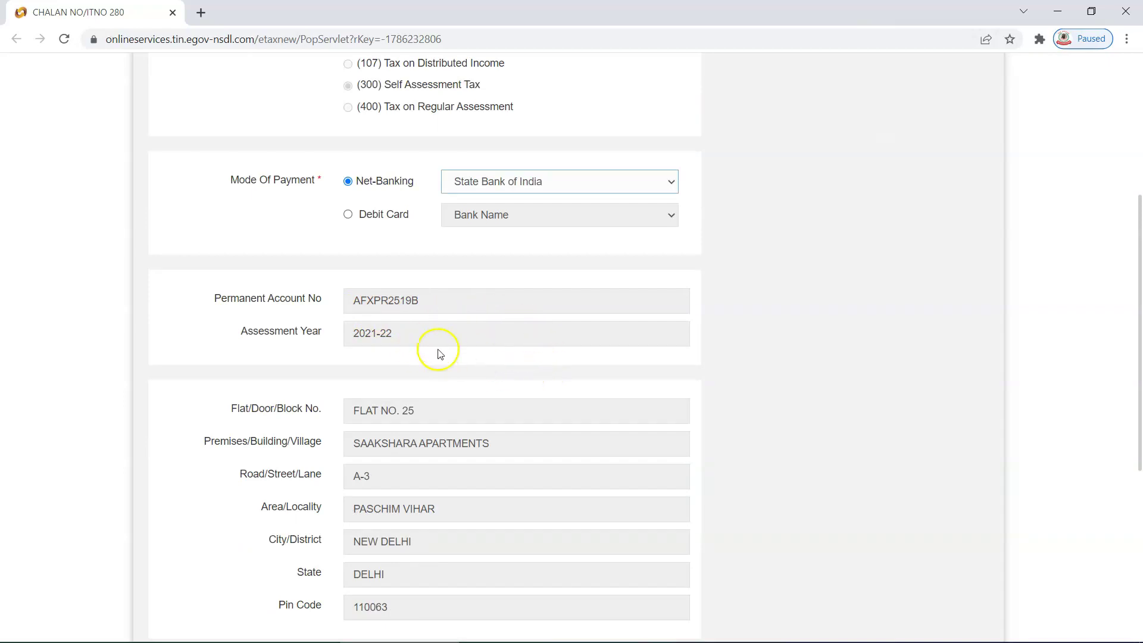
pyautogui.scroll(-5, 555, 399)
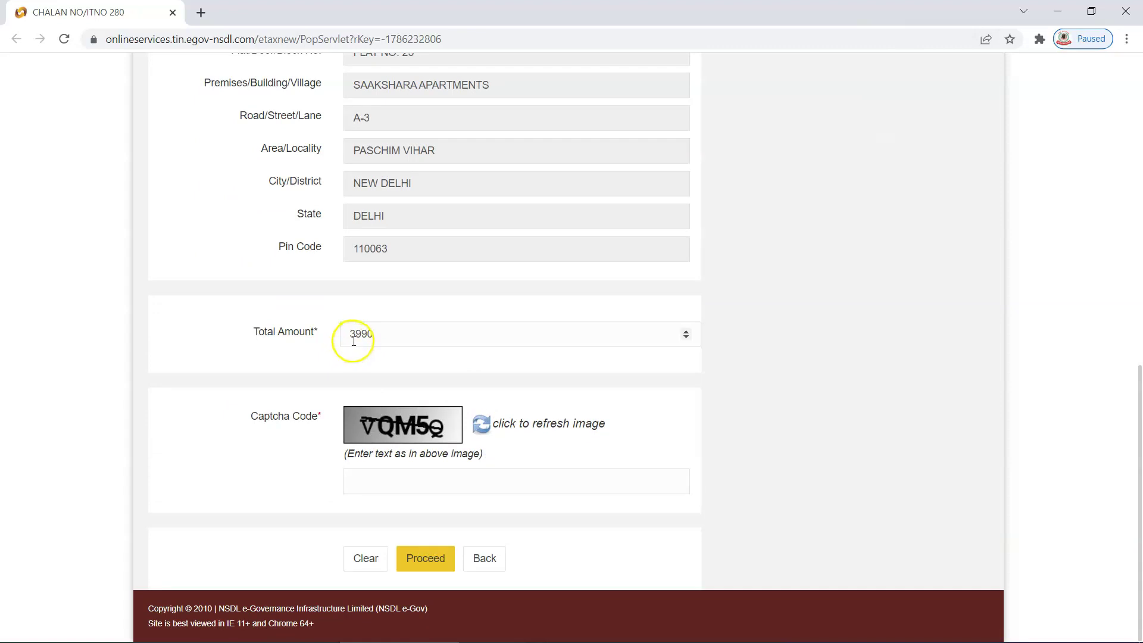
# Change the challan's Total Amount from 3990 to 4000.
pyautogui.click(381, 338)
pyautogui.click(419, 341)
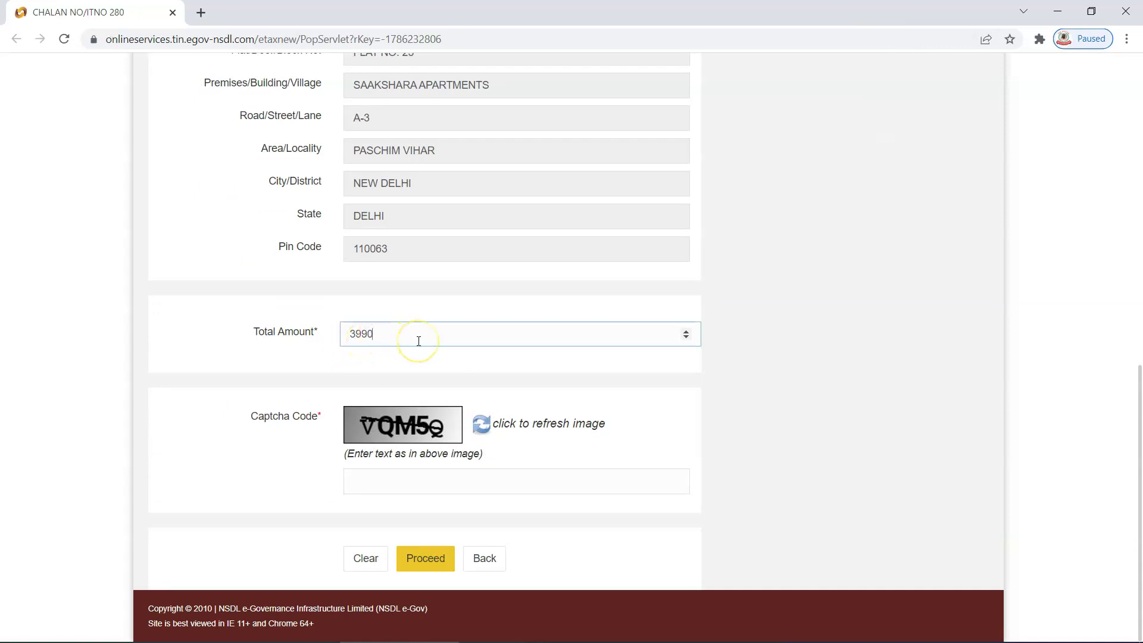
pyautogui.press('BackSpace')
pyautogui.press('BackSpace')
pyautogui.press('BackSpace')
pyautogui.press('BackSpace')
pyautogui.write('4000')
pyautogui.click(717, 391)
pyautogui.click(359, 481)
# Enter the captcha code and proceed to review the 4000 challan details.
pyautogui.write('VQM5Q')
pyautogui.click(417, 565)
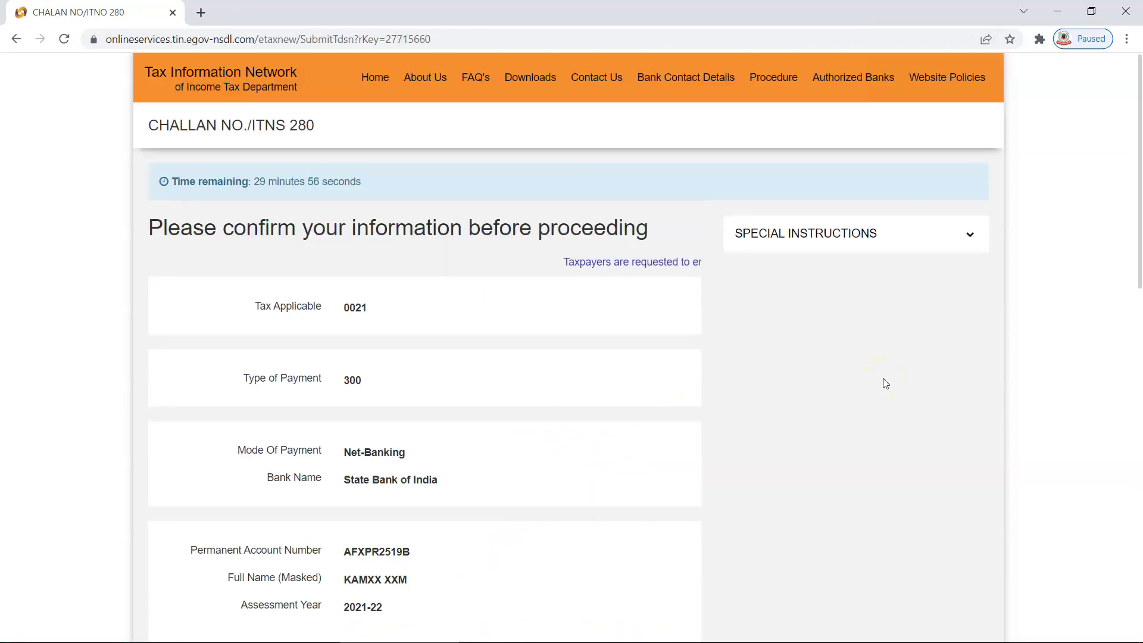
pyautogui.scroll(-1, 886, 384)
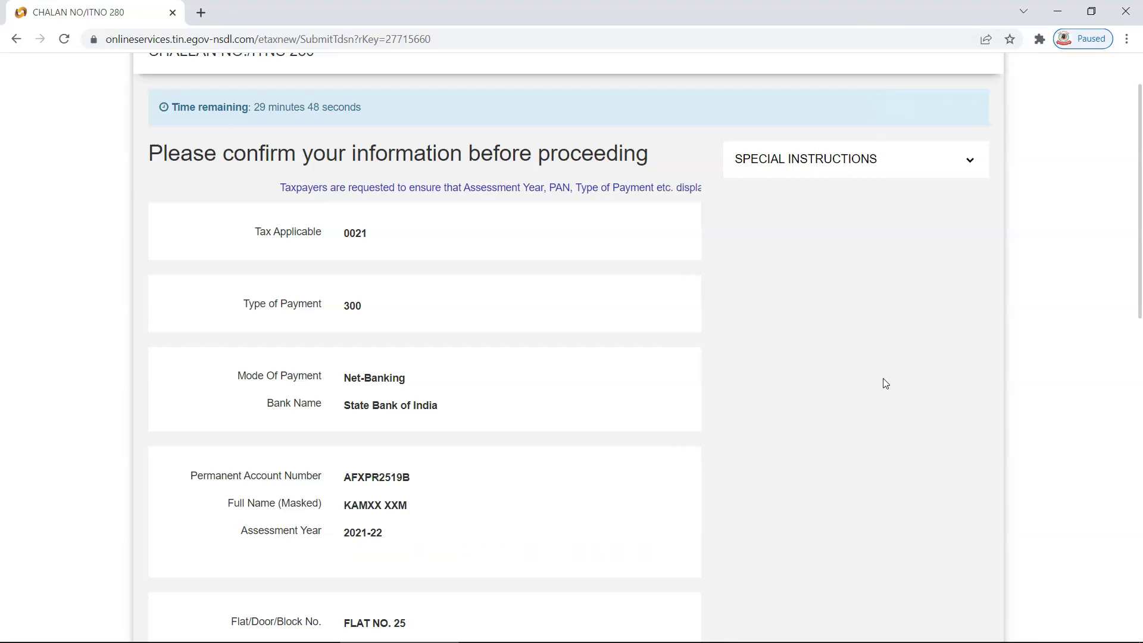
pyautogui.scroll(-2, 885, 382)
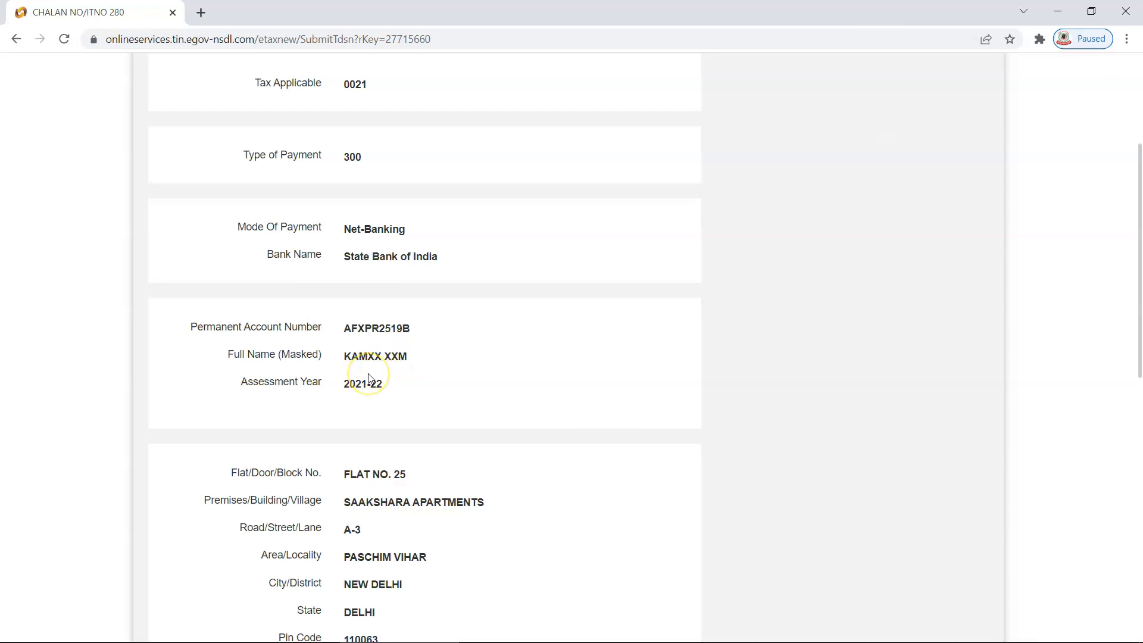
pyautogui.click(370, 406)
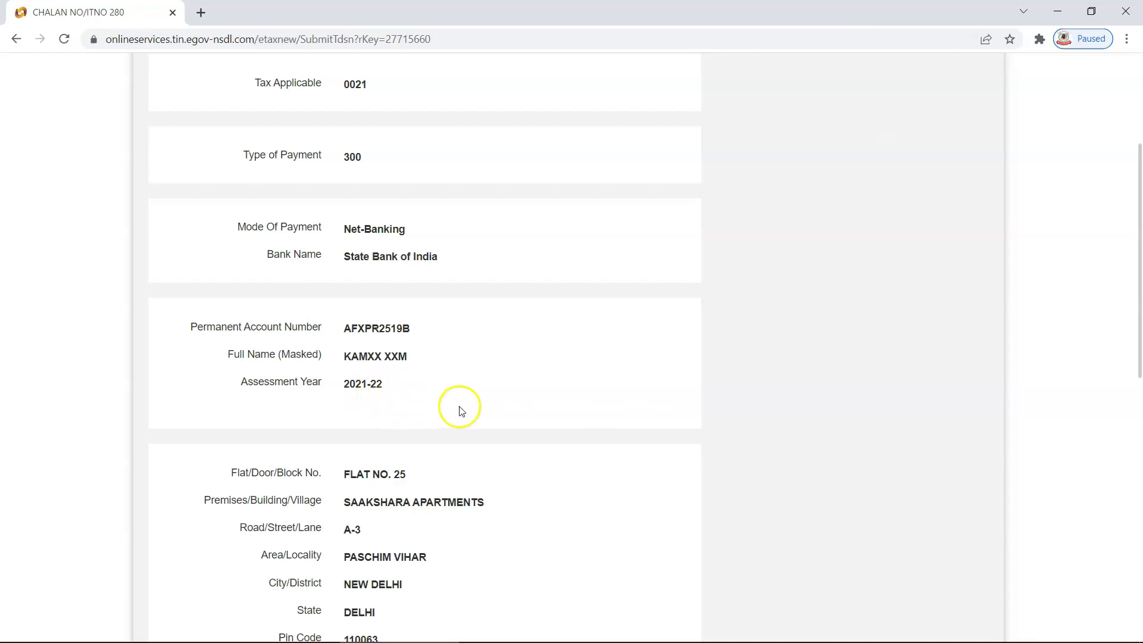
# Accept the NSDL consent terms and submit the challan to State Bank of India.
pyautogui.scroll(-2, 460, 407)
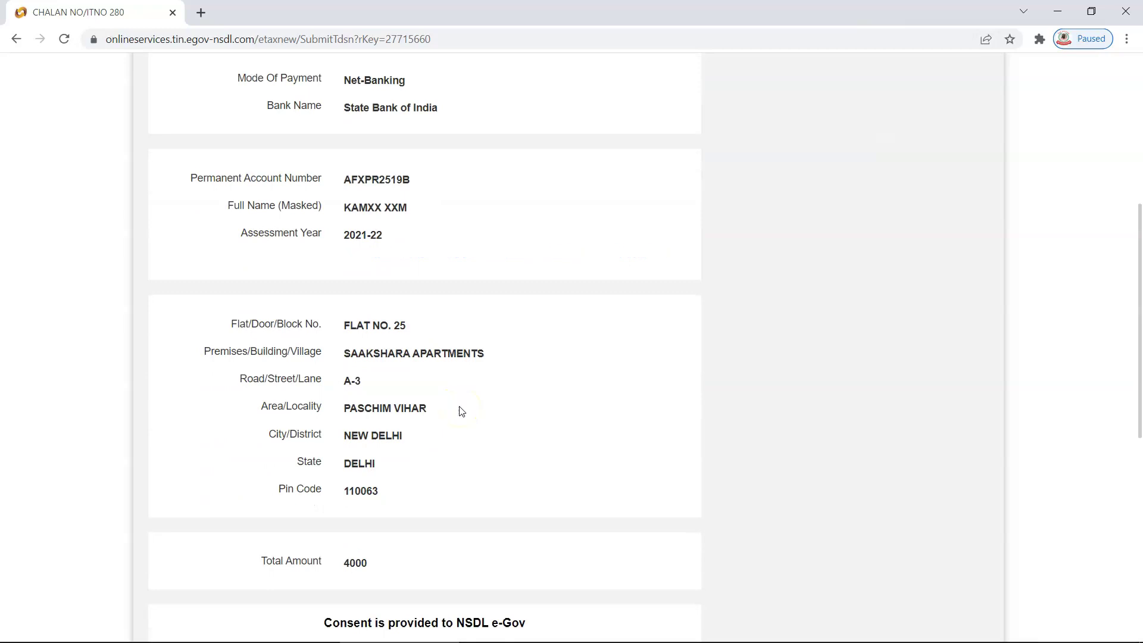
pyautogui.scroll(-2, 460, 410)
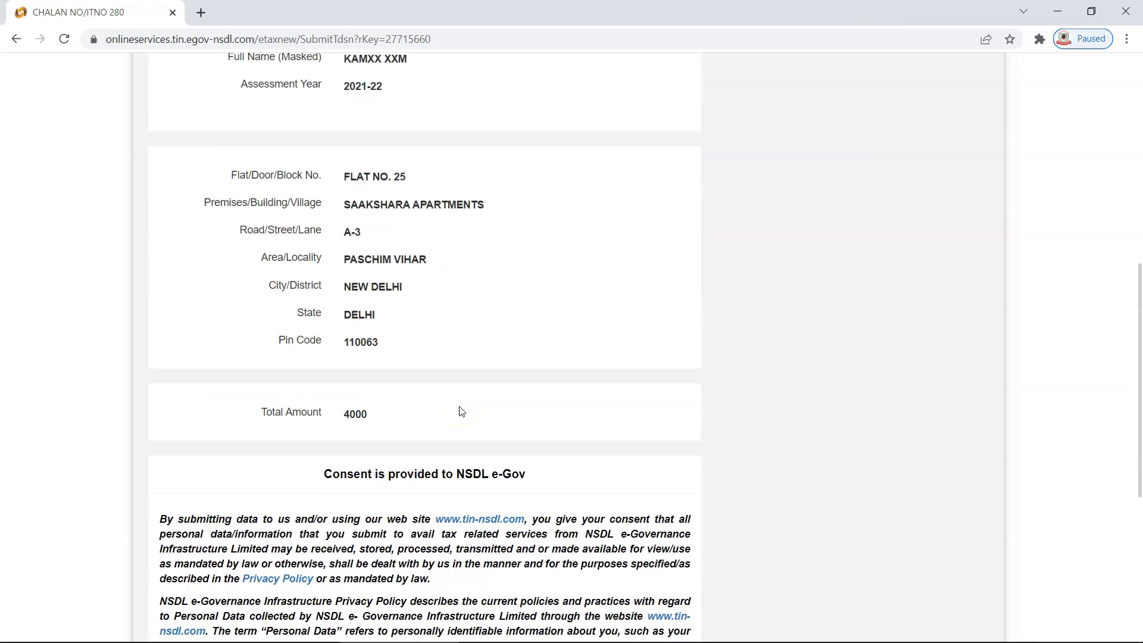
pyautogui.scroll(-2, 460, 411)
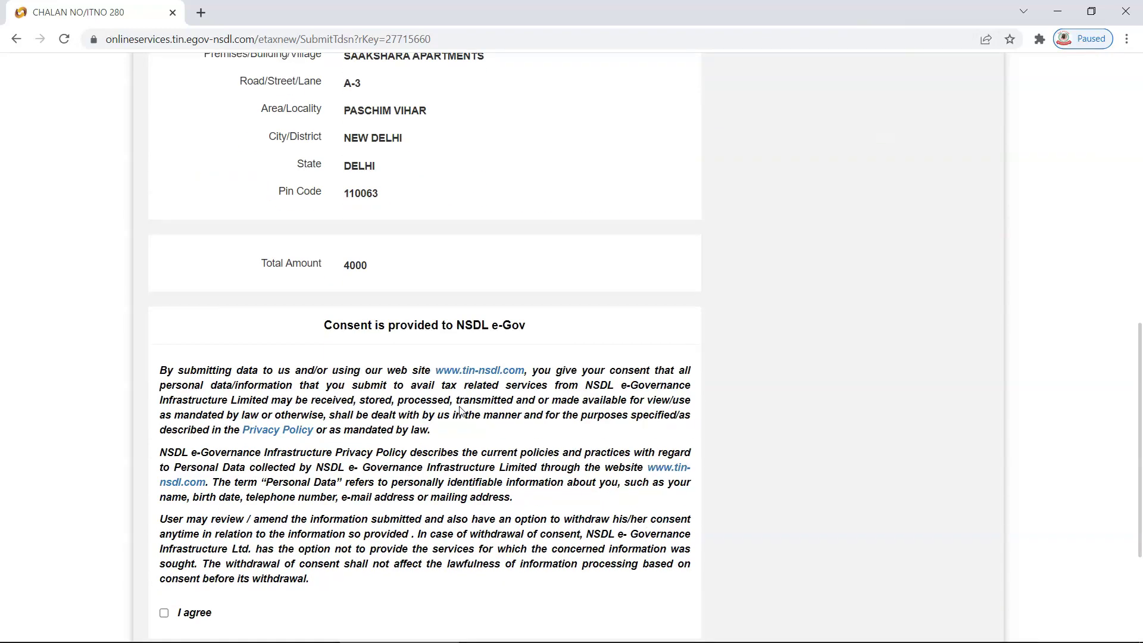
pyautogui.scroll(-3, 460, 411)
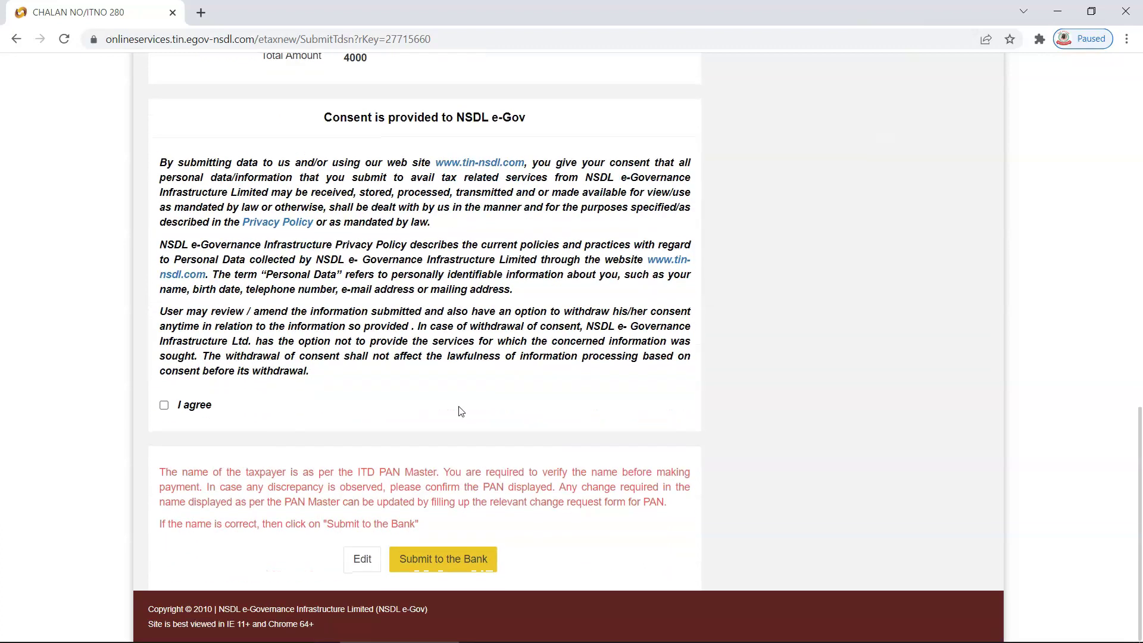
pyautogui.click(163, 405)
pyautogui.click(450, 564)
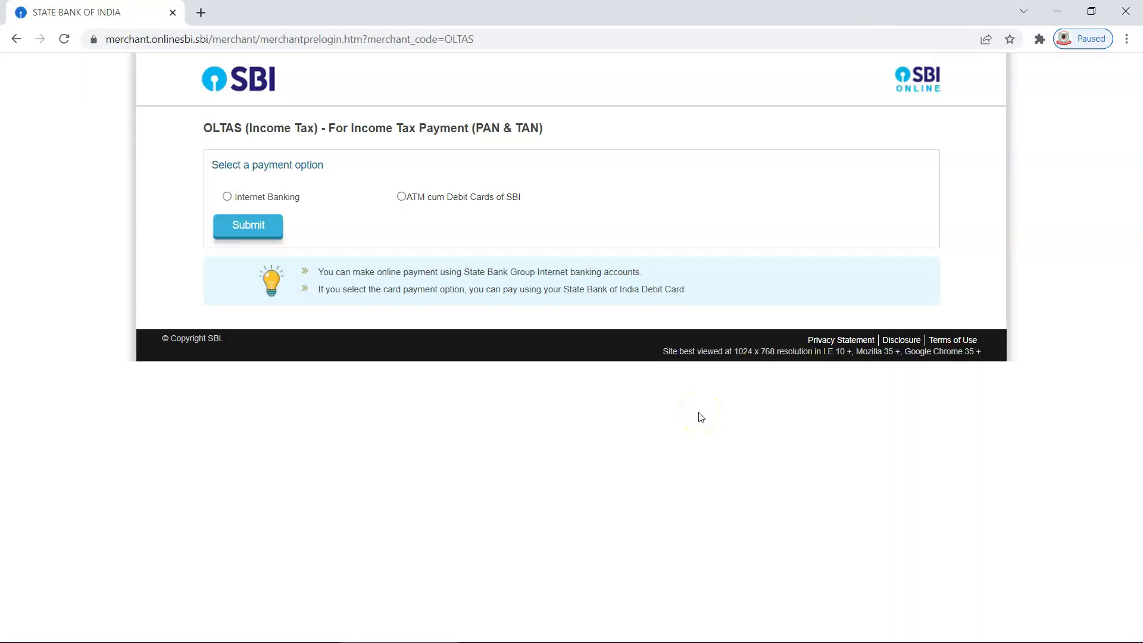
pyautogui.click(514, 410)
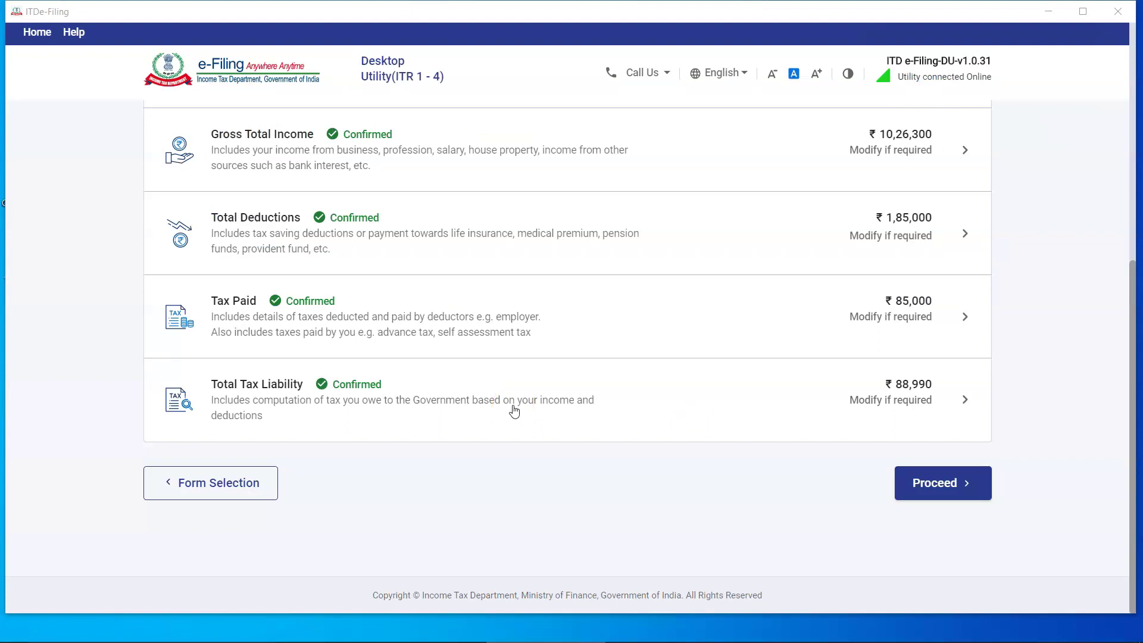
# Add a new challan entry with the BSR code, serial number 00005 and date 10-Feb-2022.
pyautogui.click(177, 323)
pyautogui.click(223, 469)
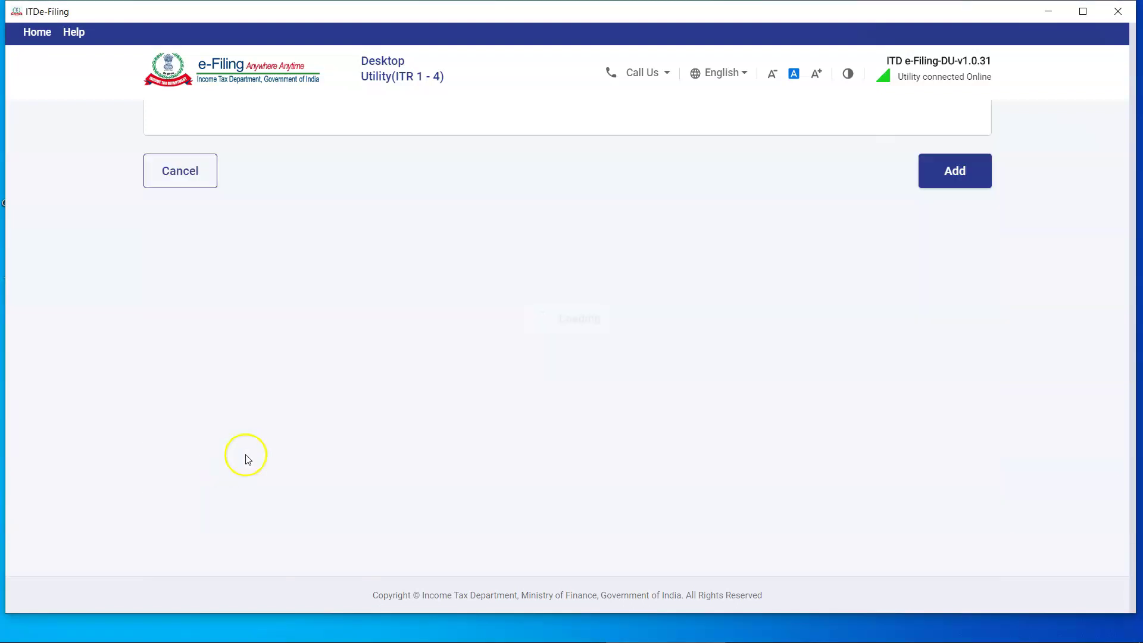
pyautogui.click(210, 267)
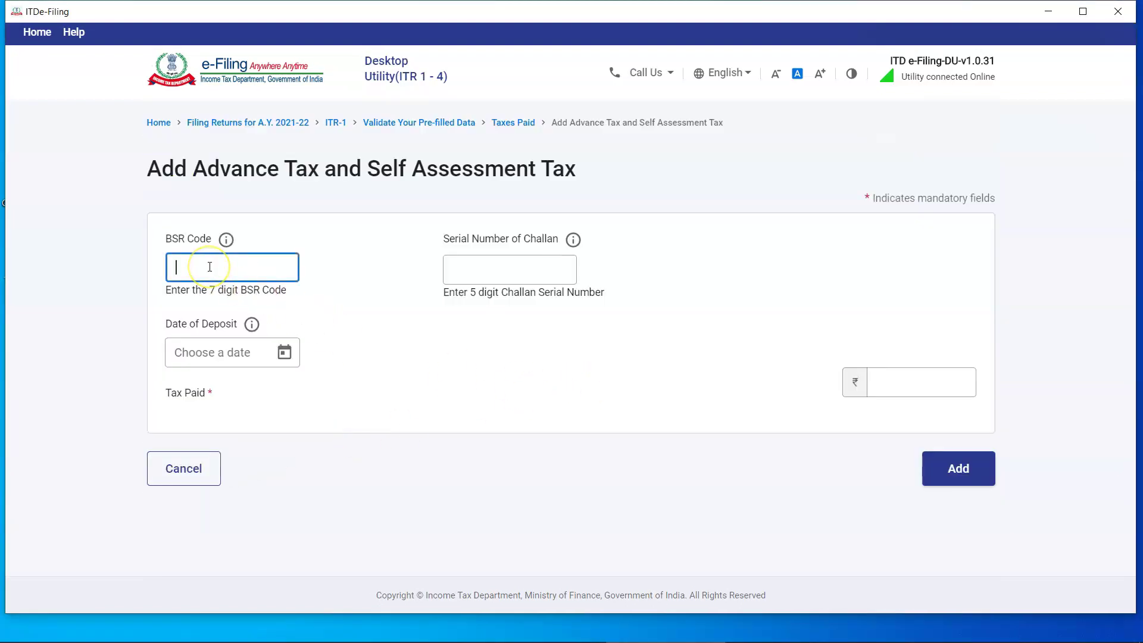
pyautogui.hotkey('ctrl', 'v')
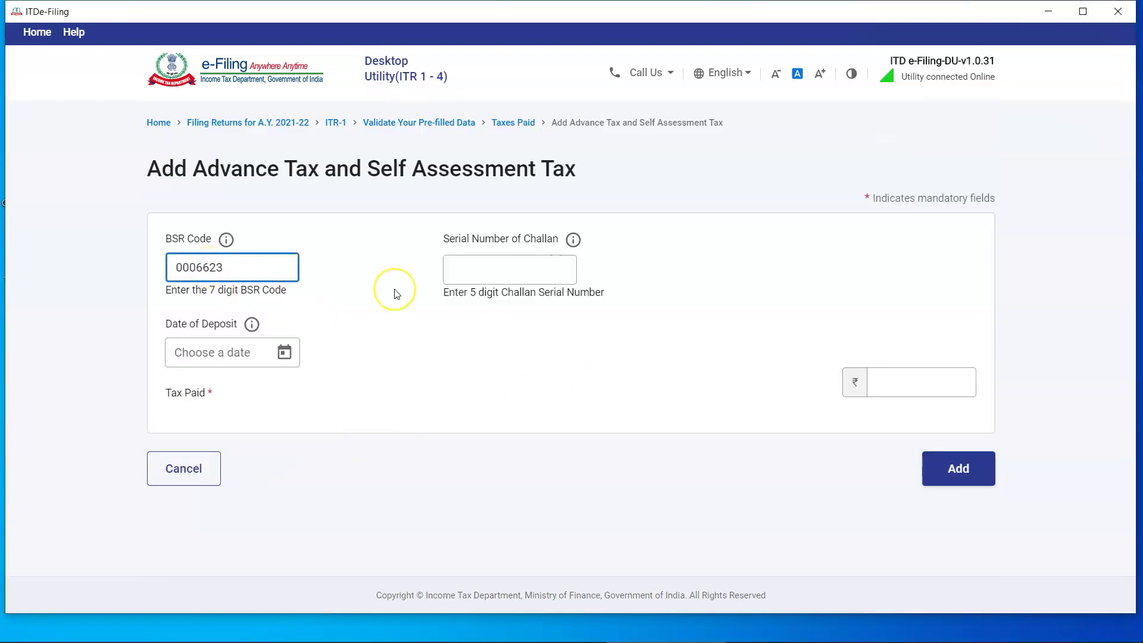
pyautogui.click(543, 268)
pyautogui.write('000')
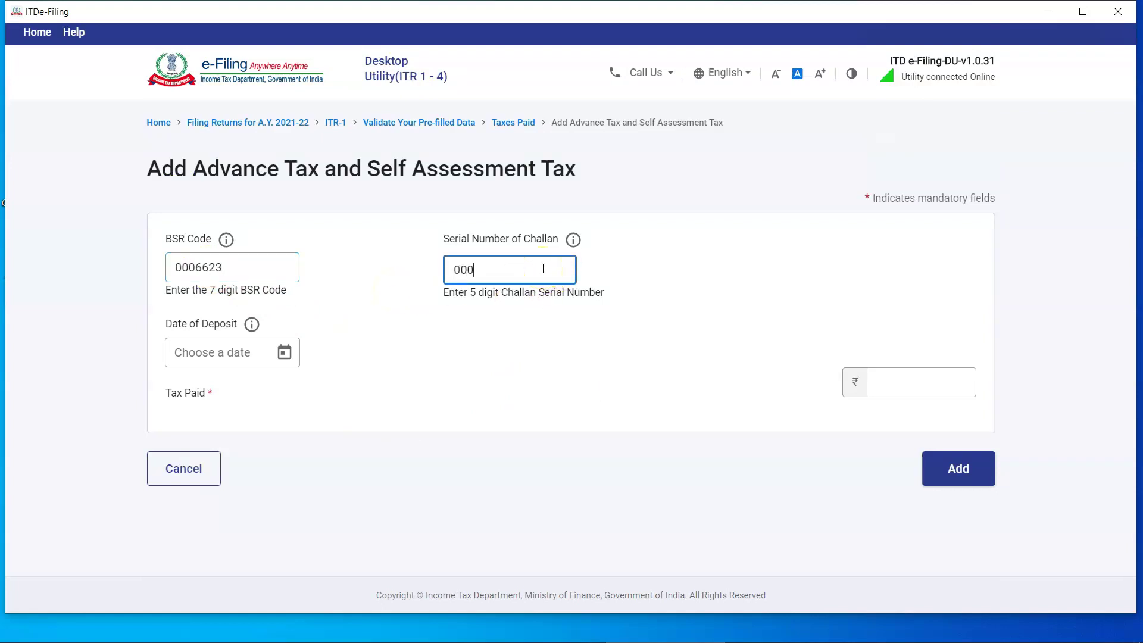
pyautogui.write('05')
pyautogui.click(280, 353)
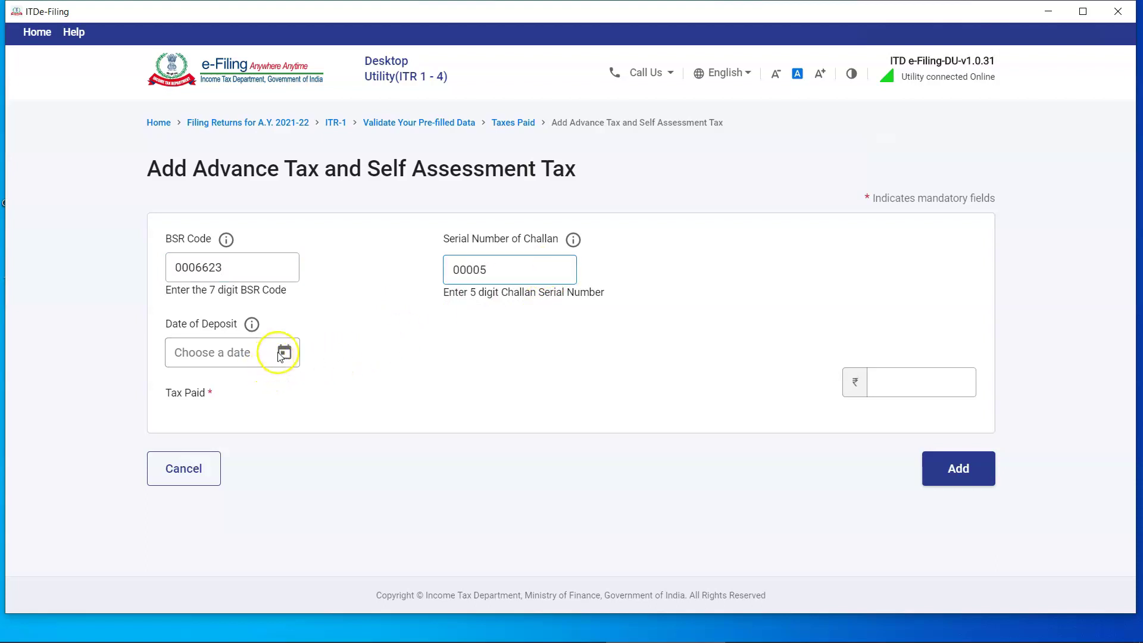
pyautogui.click(279, 353)
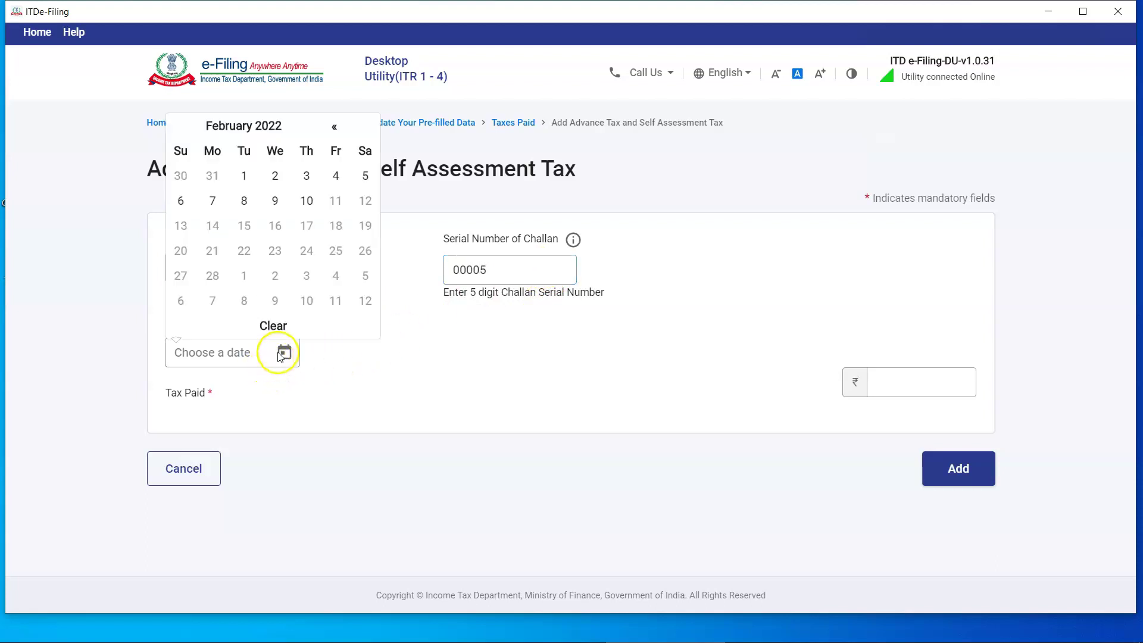
pyautogui.click(305, 202)
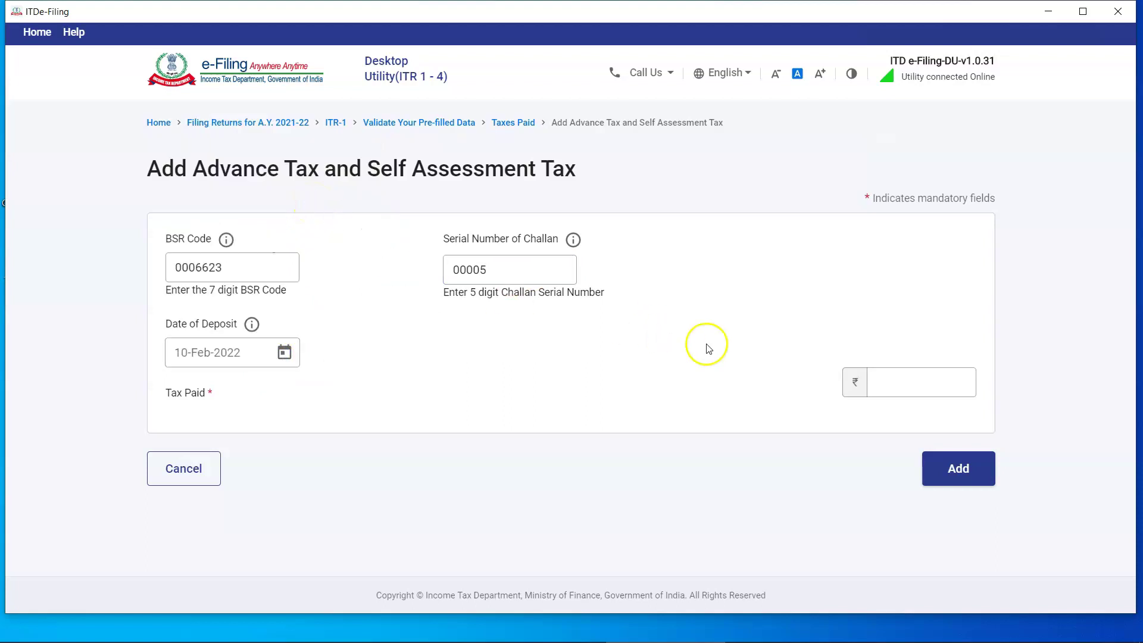
# Enter ₹4,000 as the challan's Tax Paid, add it, and confirm the section.
pyautogui.click(917, 379)
pyautogui.write('4000')
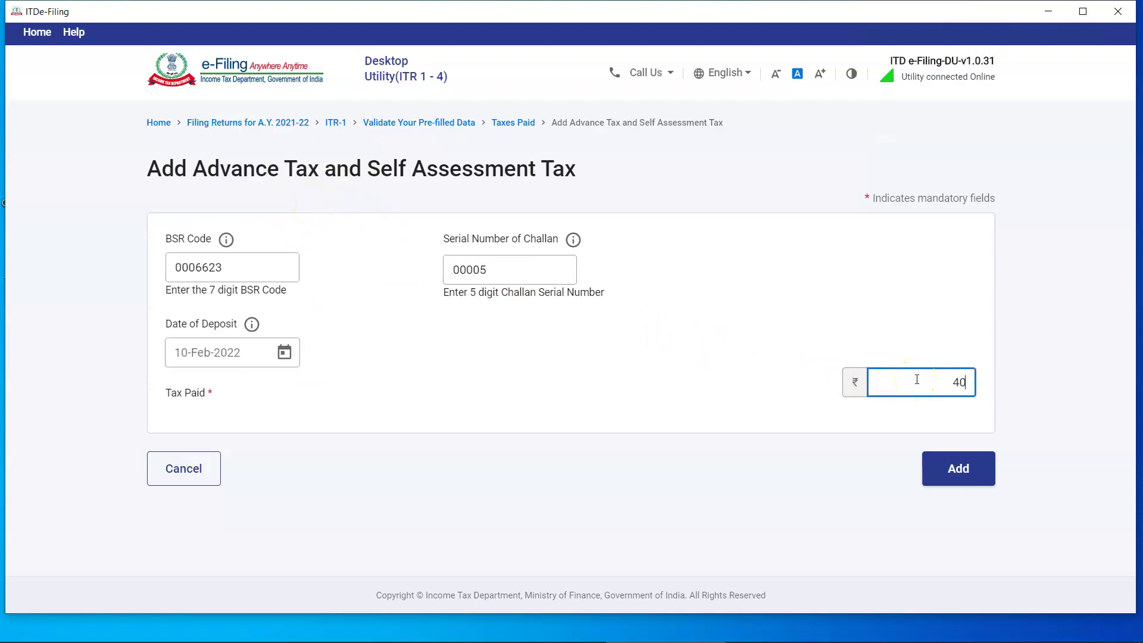
pyautogui.click(958, 468)
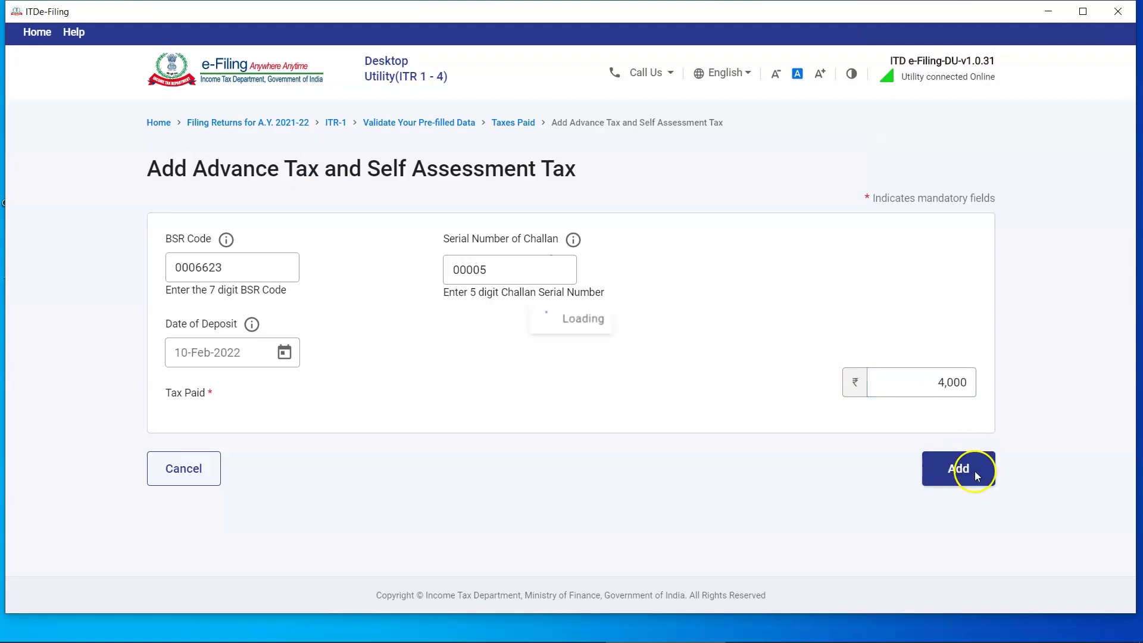
pyautogui.click(955, 482)
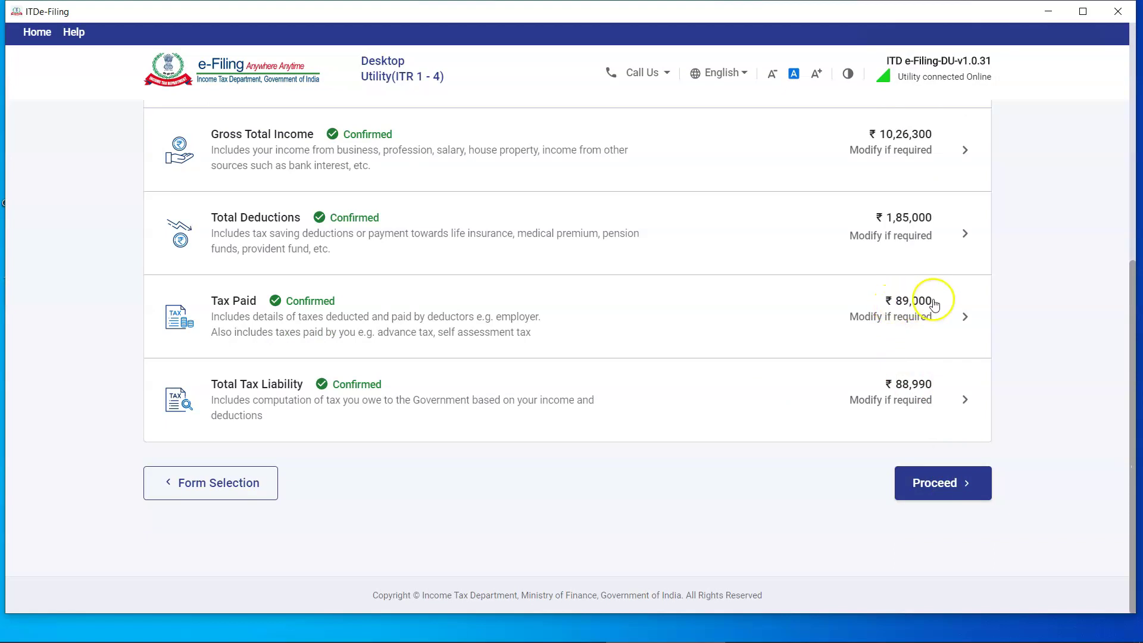
# Review the tax summary showing a ₹10 refund, then go on to Preview Return.
pyautogui.click(944, 480)
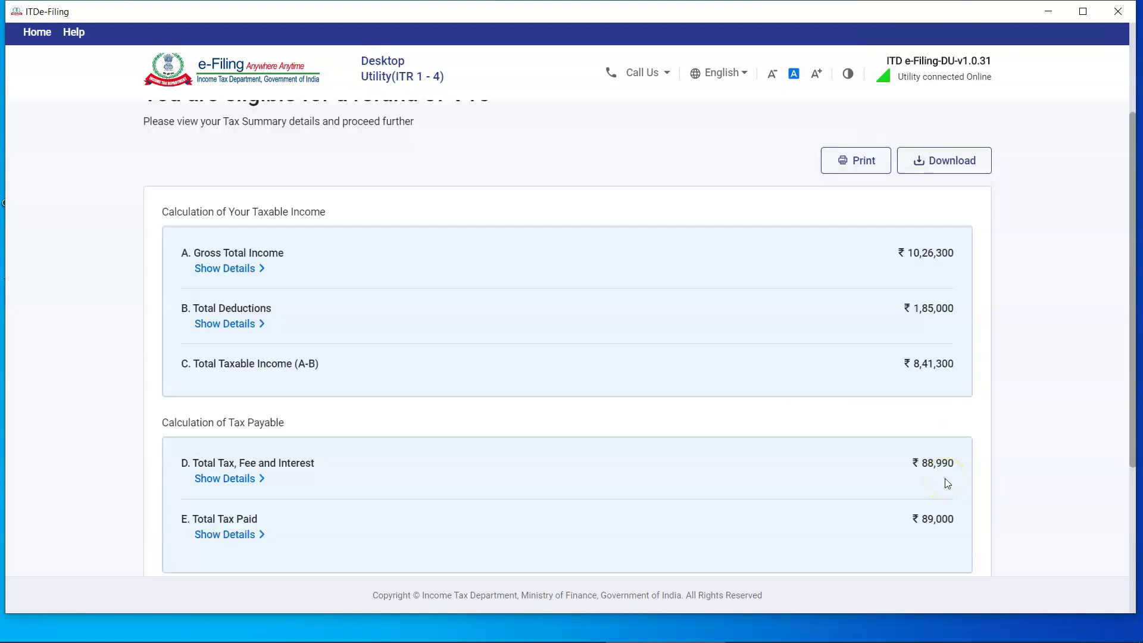
pyautogui.scroll(-5, 946, 482)
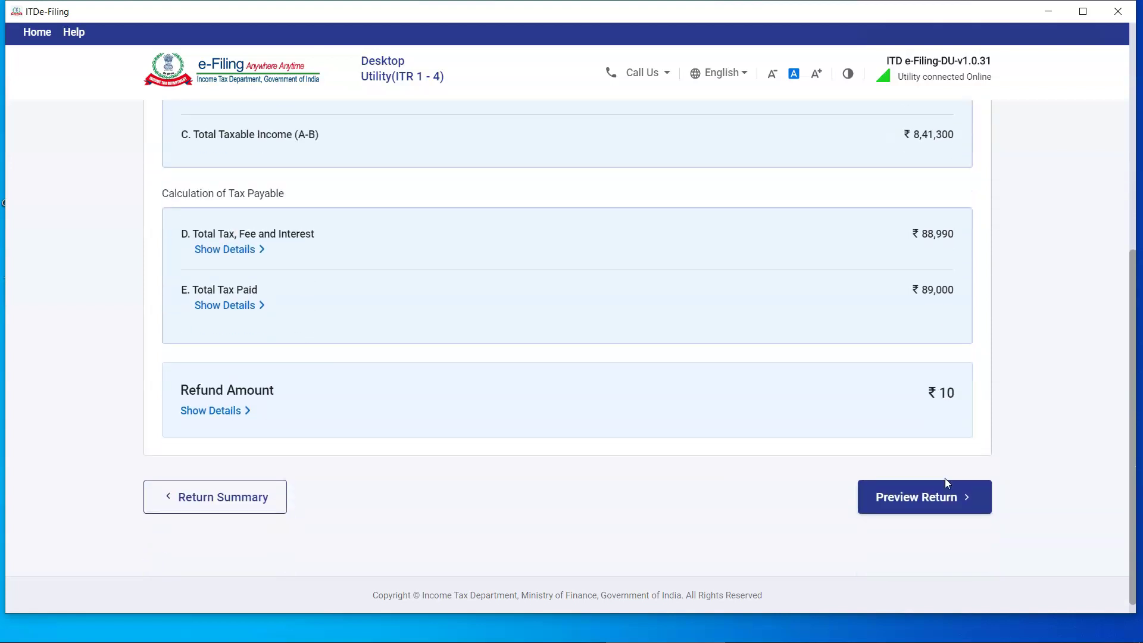
pyautogui.scroll(-1, 945, 481)
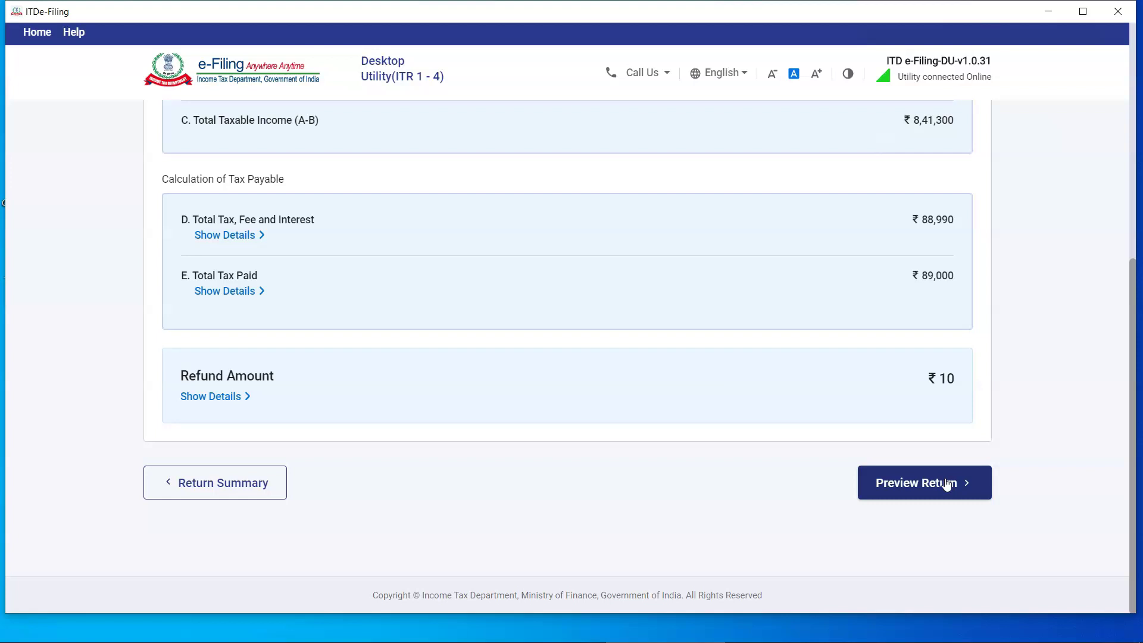
pyautogui.click(947, 484)
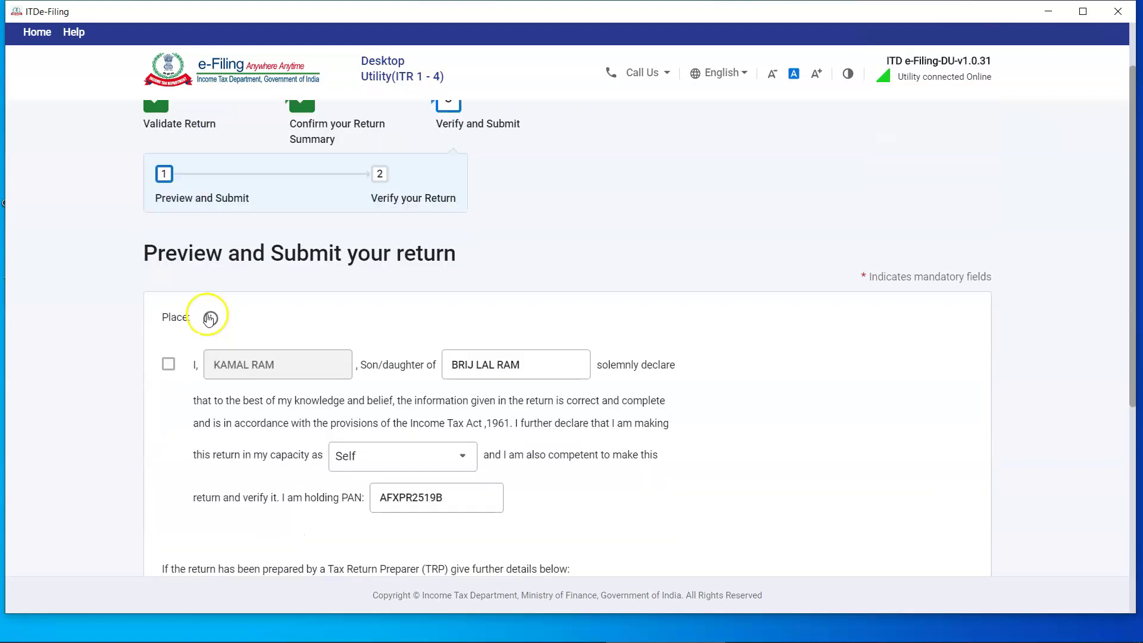
# Accept the verification declaration and open the ITR-1 preview as itr1_preview.pdf in Acrobat.
pyautogui.click(169, 368)
pyautogui.click(169, 365)
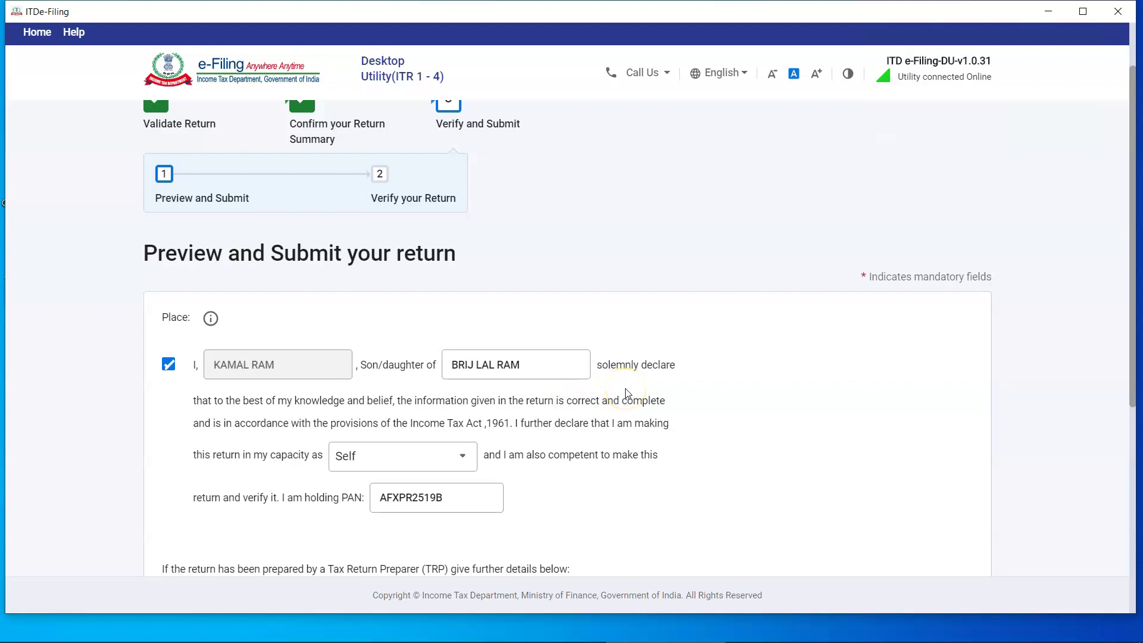
pyautogui.scroll(-1, 595, 392)
pyautogui.scroll(-5, 438, 383)
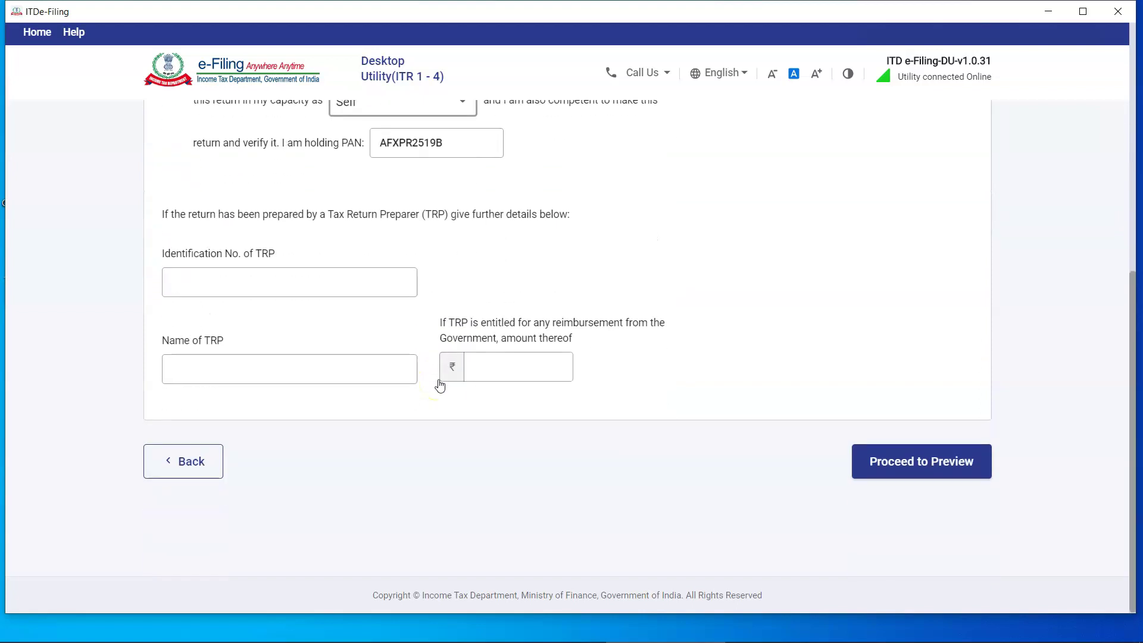
pyautogui.click(925, 460)
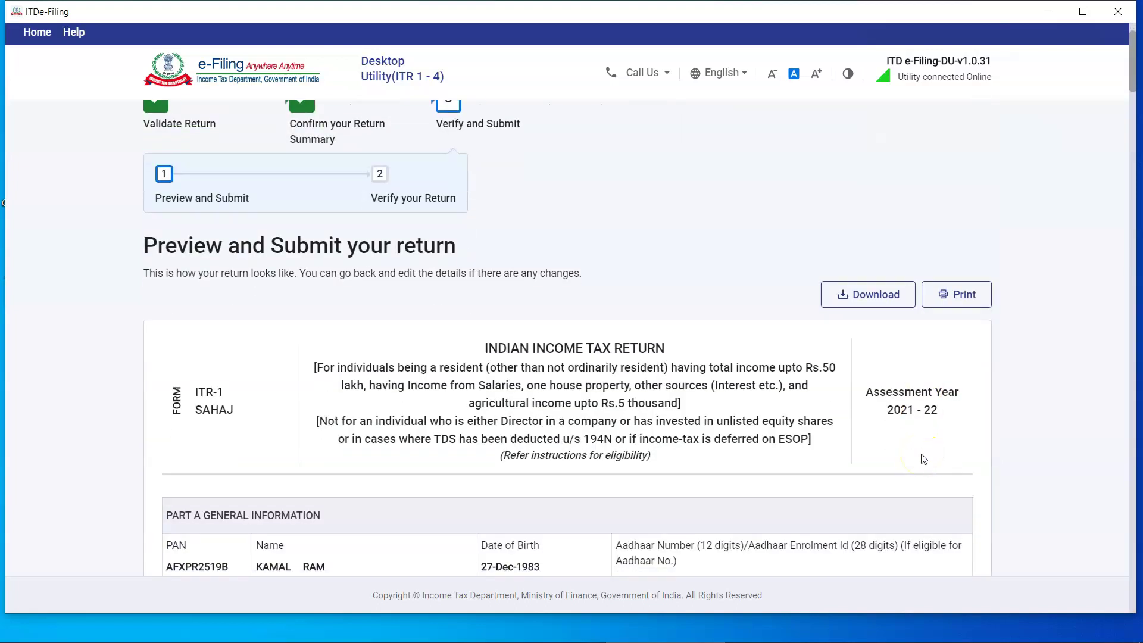
pyautogui.click(913, 364)
pyautogui.click(884, 342)
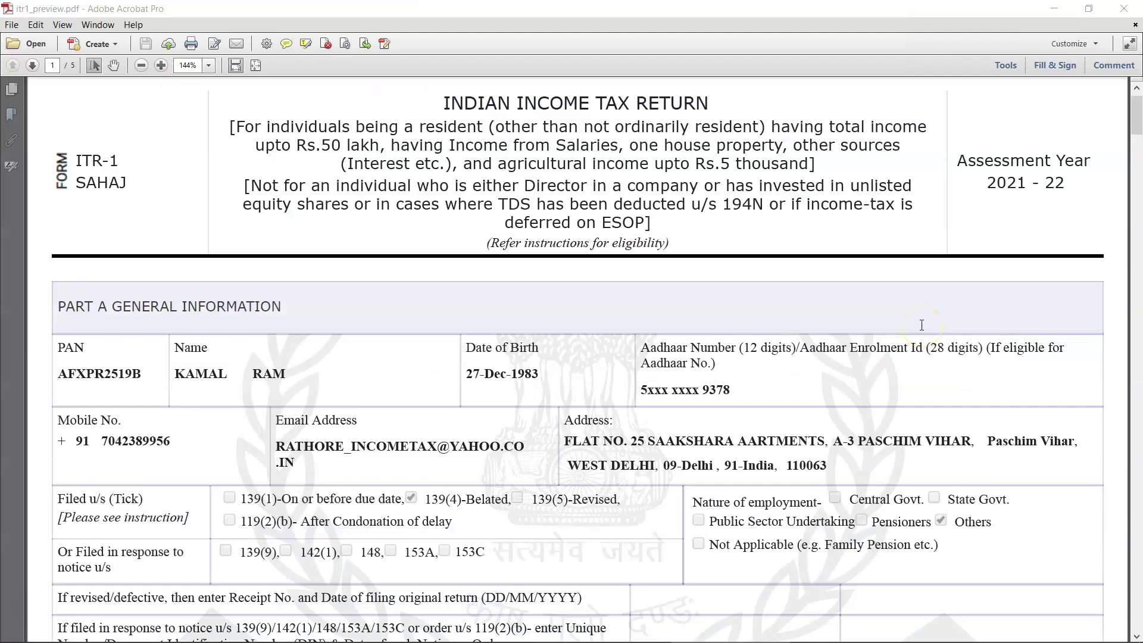
pyautogui.scroll(-1, 921, 325)
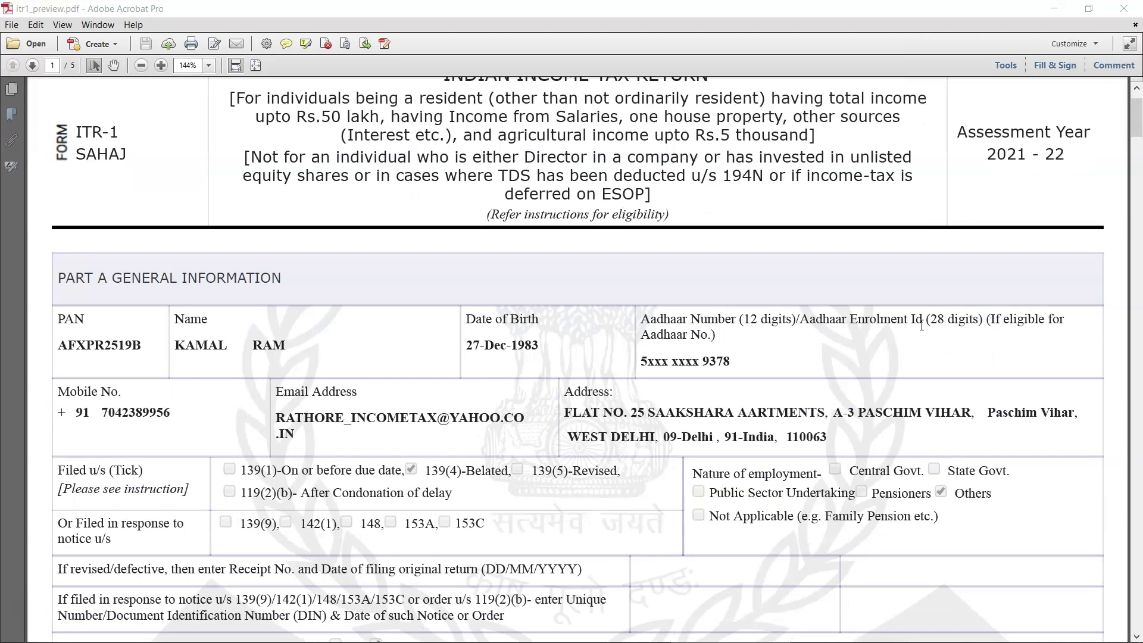
pyautogui.scroll(-4, 921, 325)
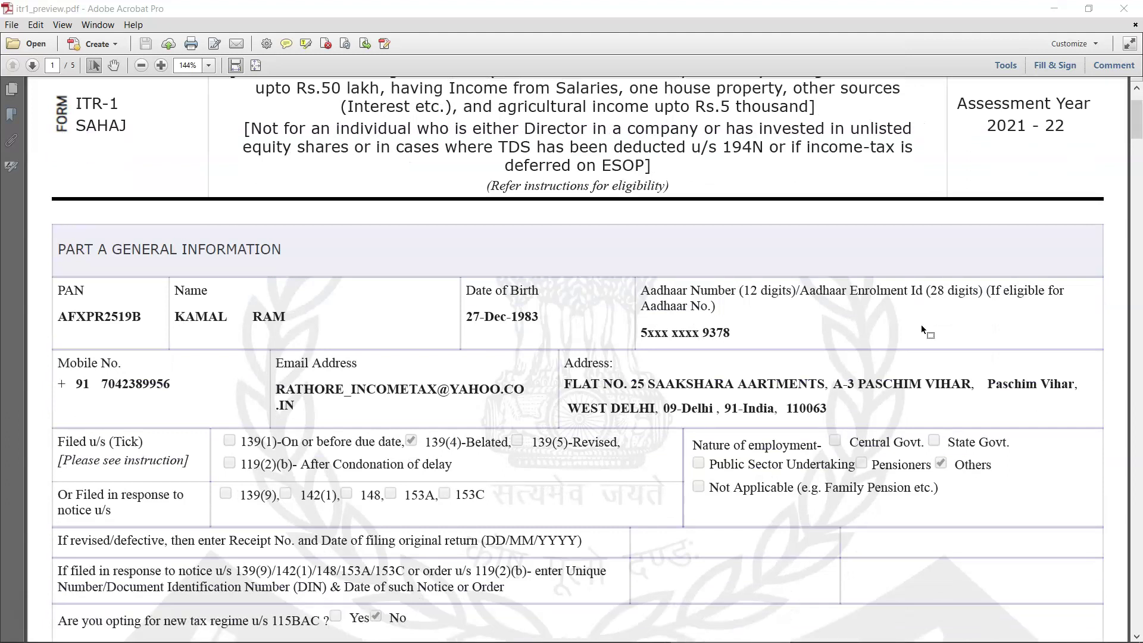
pyautogui.scroll(-4, 921, 327)
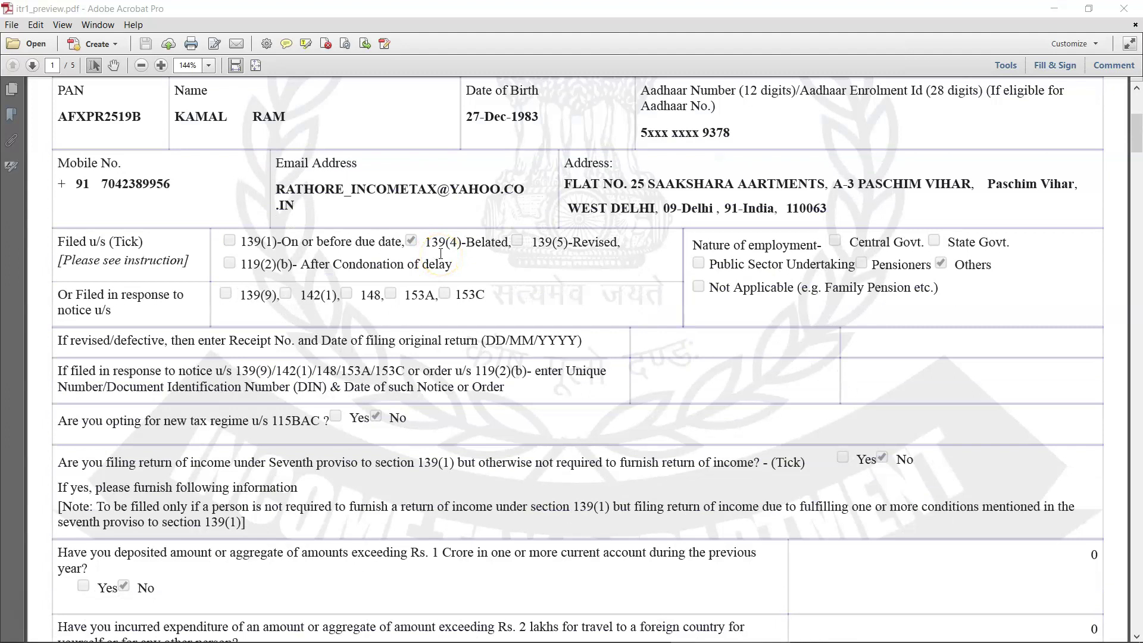
pyautogui.scroll(-1, 685, 250)
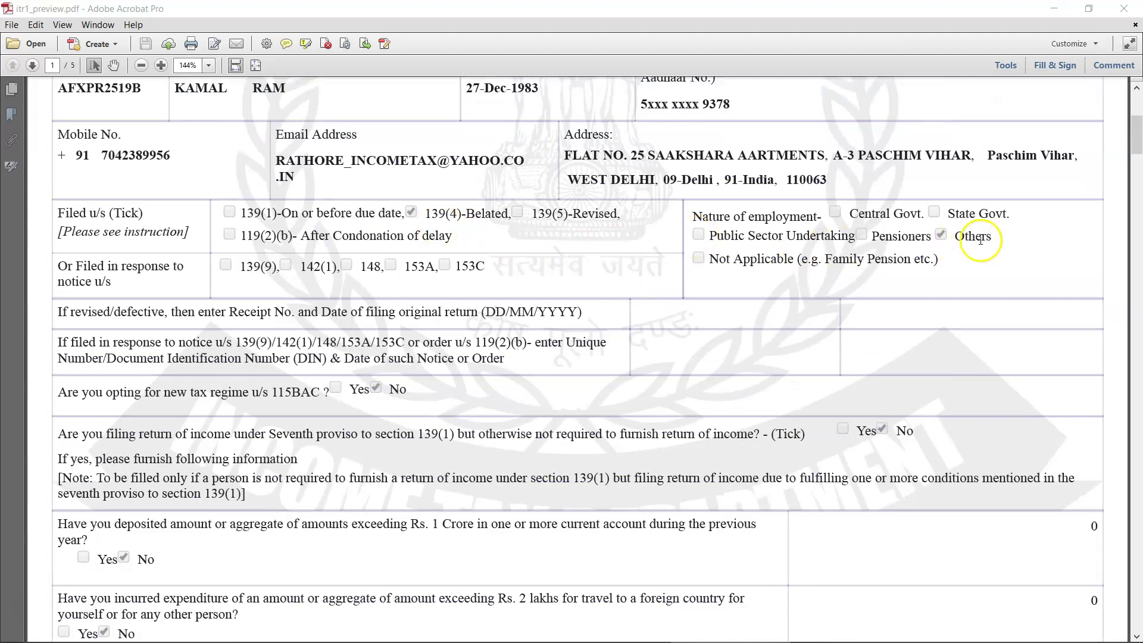
pyautogui.scroll(-3, 980, 240)
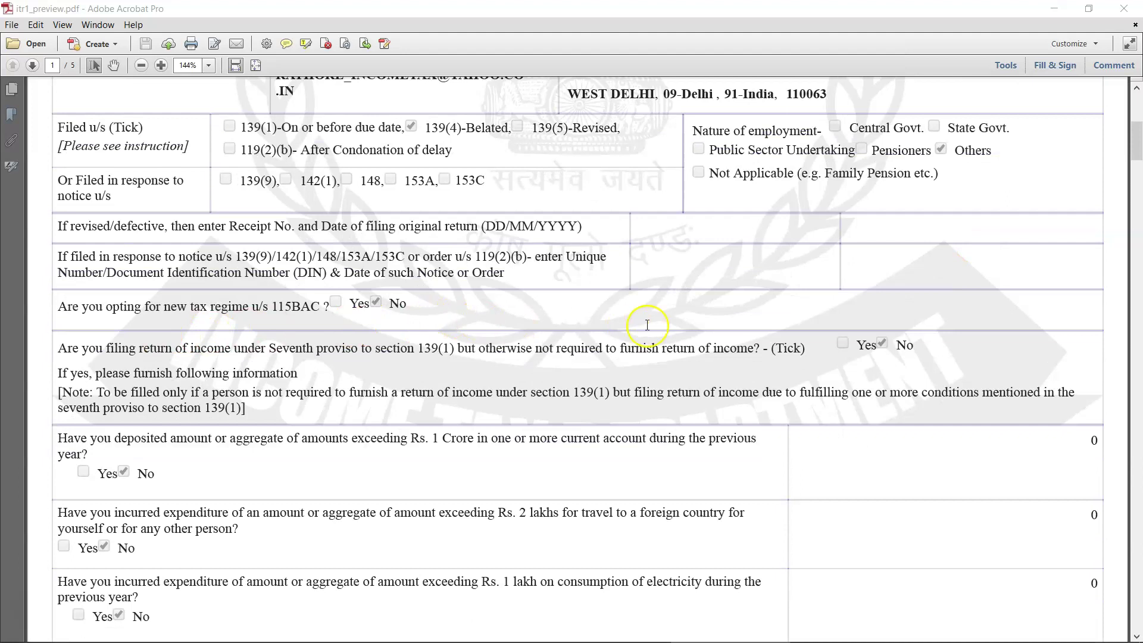
pyautogui.scroll(-12, 667, 324)
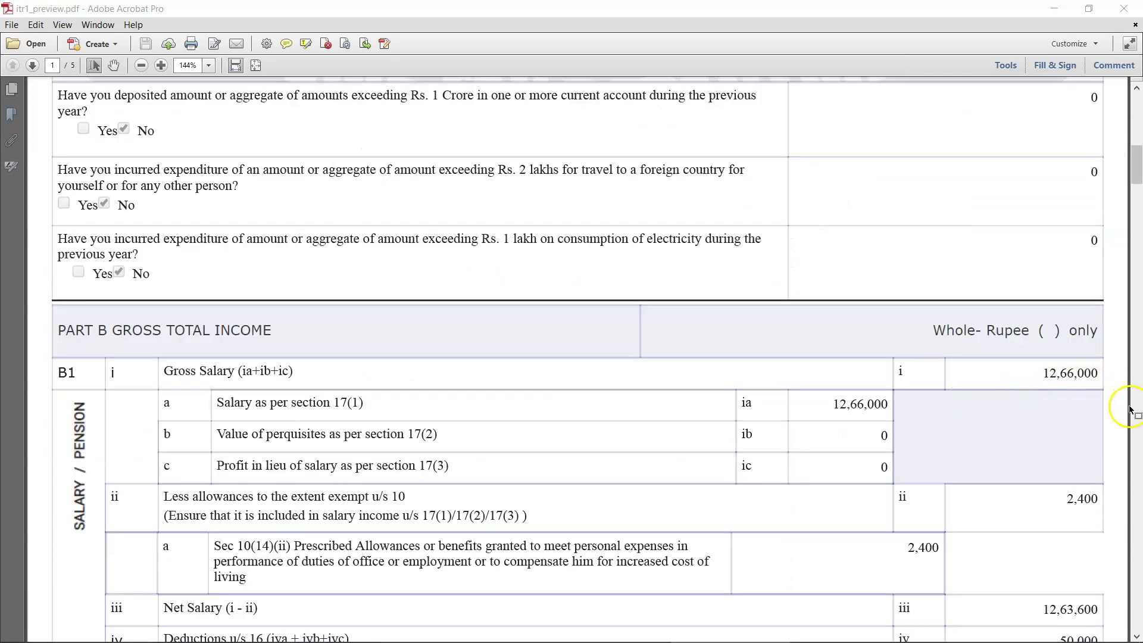
pyautogui.scroll(-4, 1131, 410)
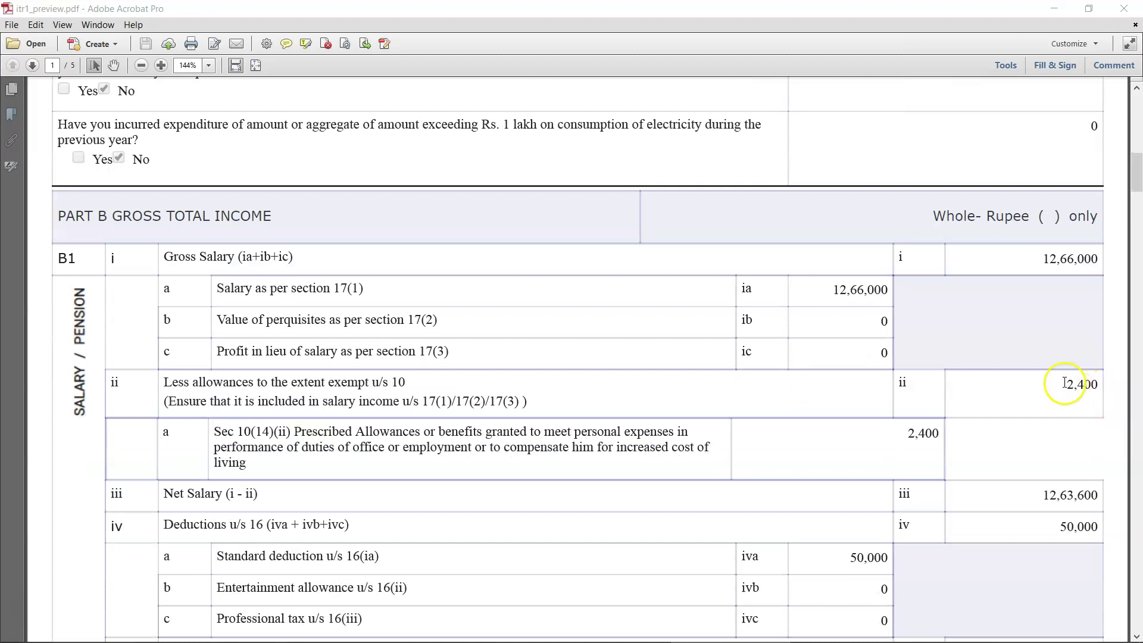
pyautogui.scroll(-3, 1065, 384)
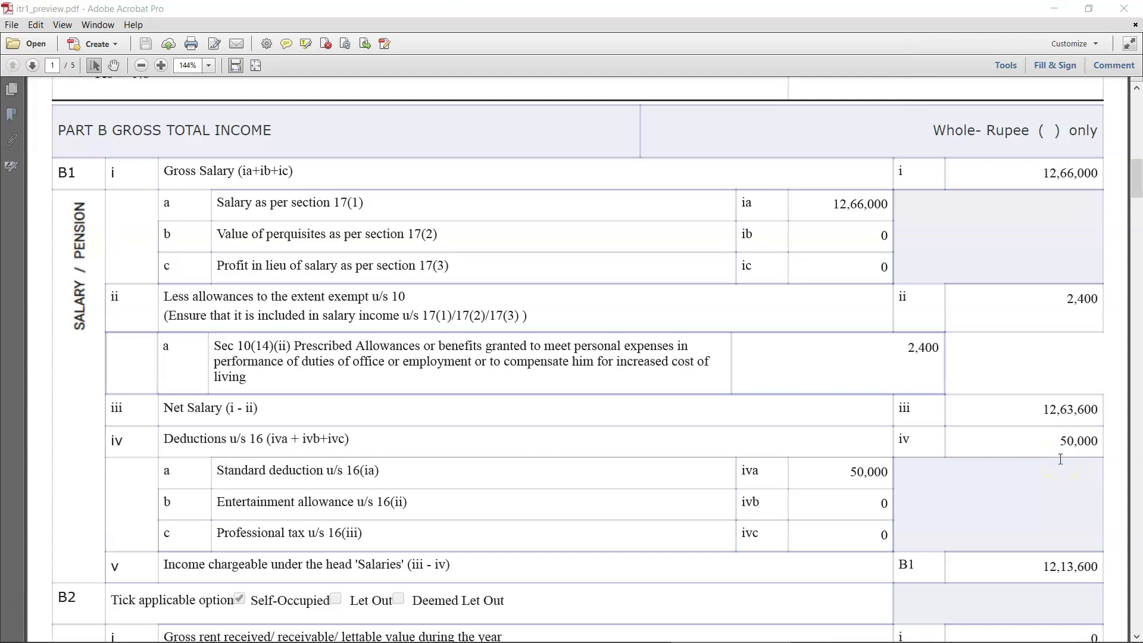
pyautogui.scroll(-2, 1060, 459)
pyautogui.scroll(-4, 1060, 463)
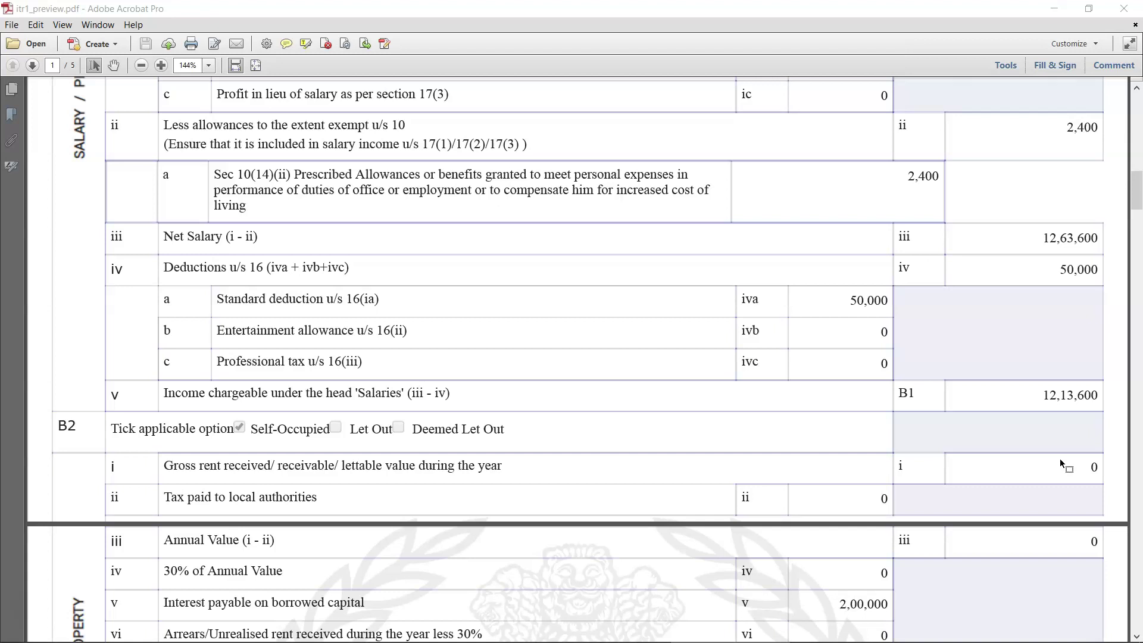
pyautogui.scroll(-4, 989, 478)
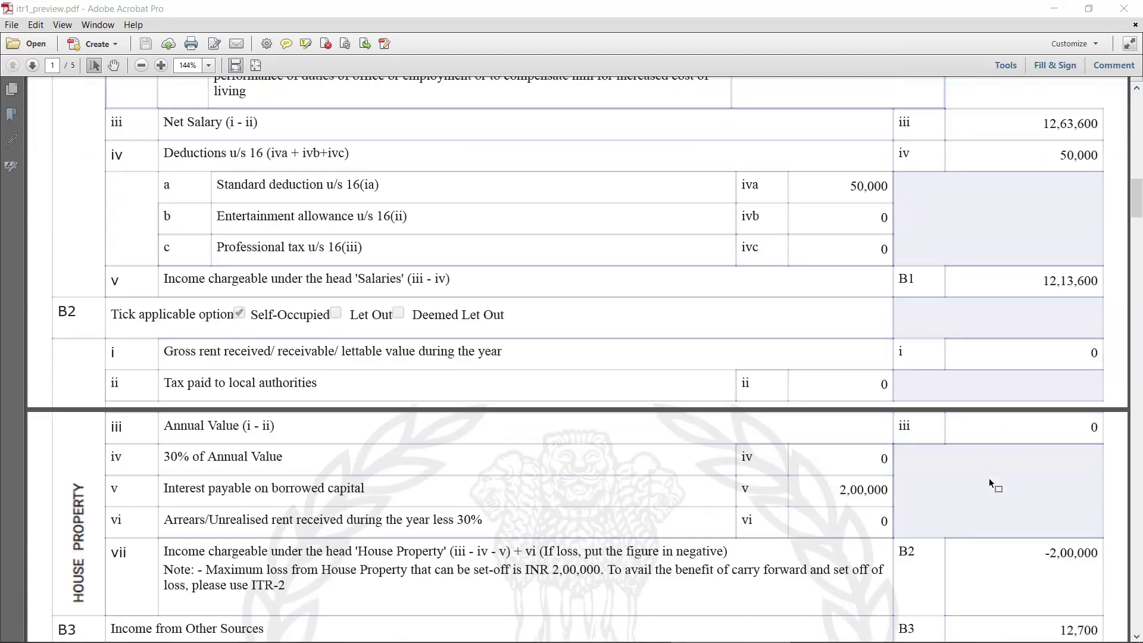
pyautogui.scroll(-5, 988, 477)
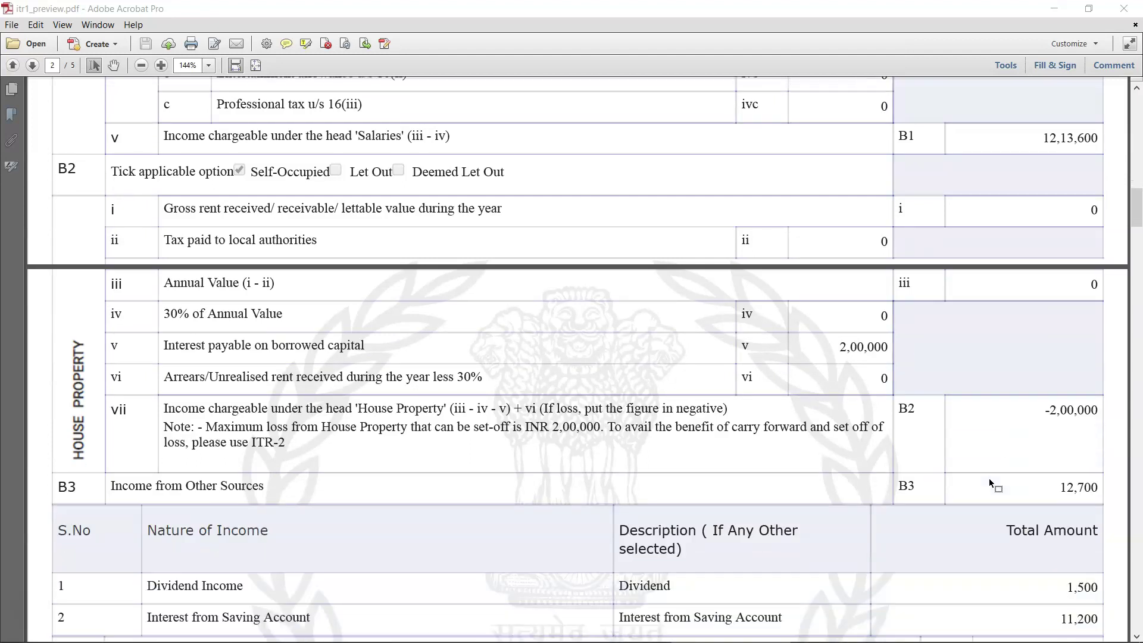
pyautogui.scroll(-2, 988, 477)
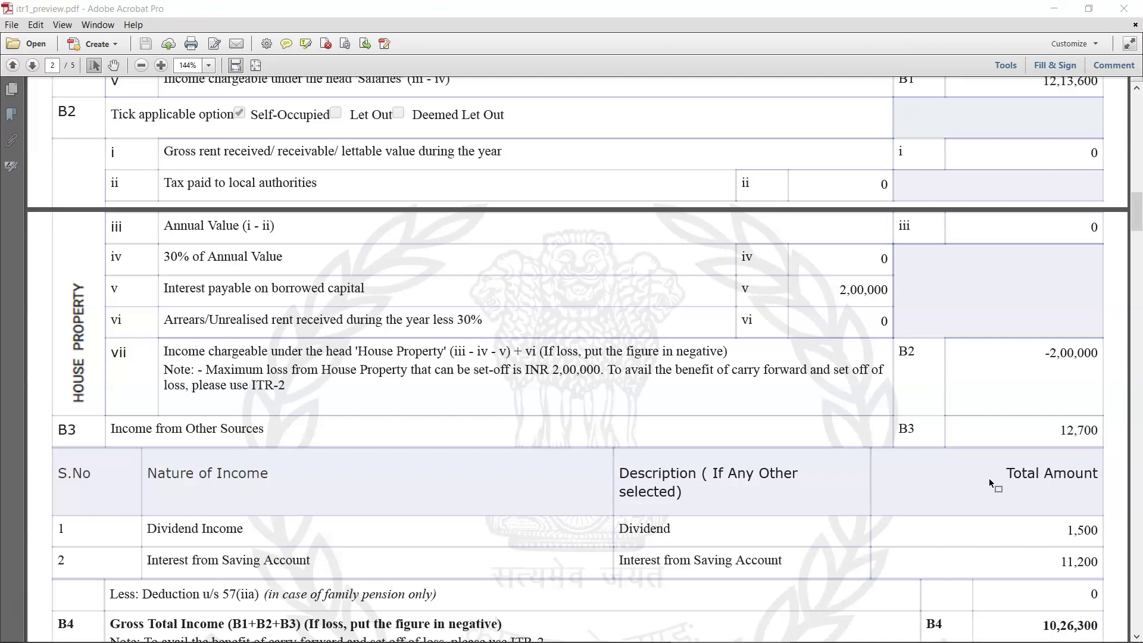
pyautogui.scroll(-2, 989, 480)
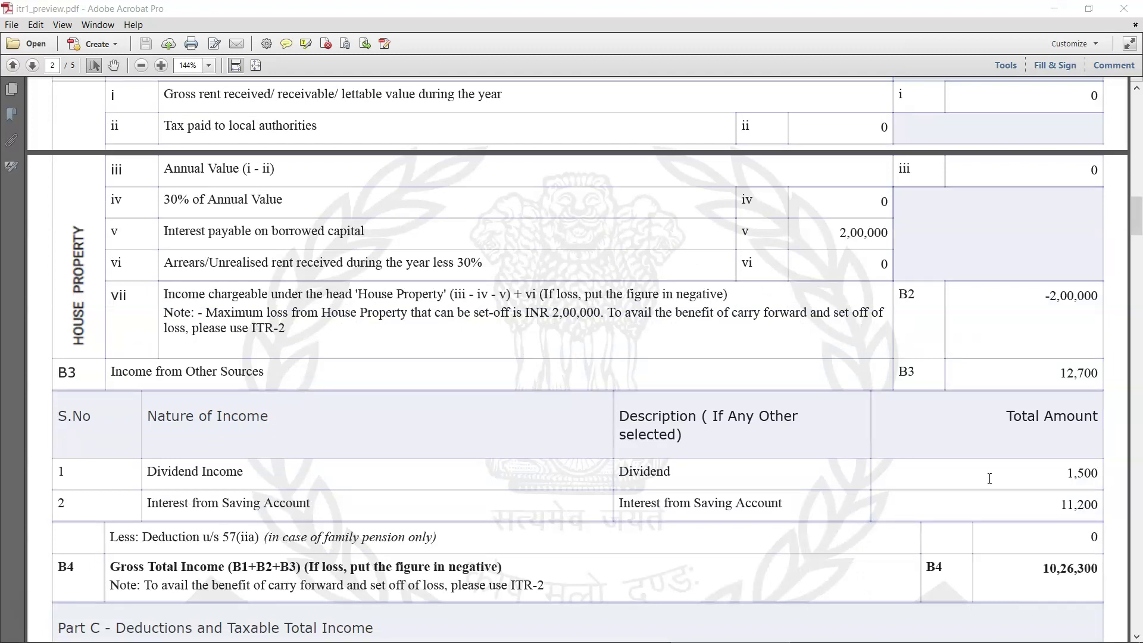
pyautogui.scroll(-11, 989, 478)
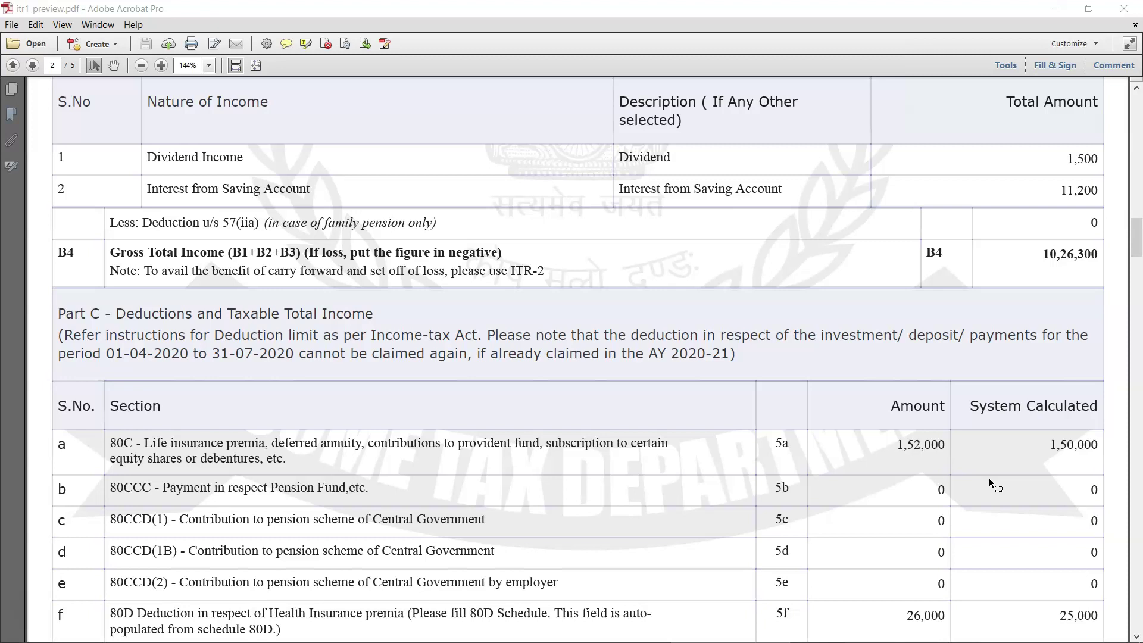
pyautogui.scroll(-3, 989, 479)
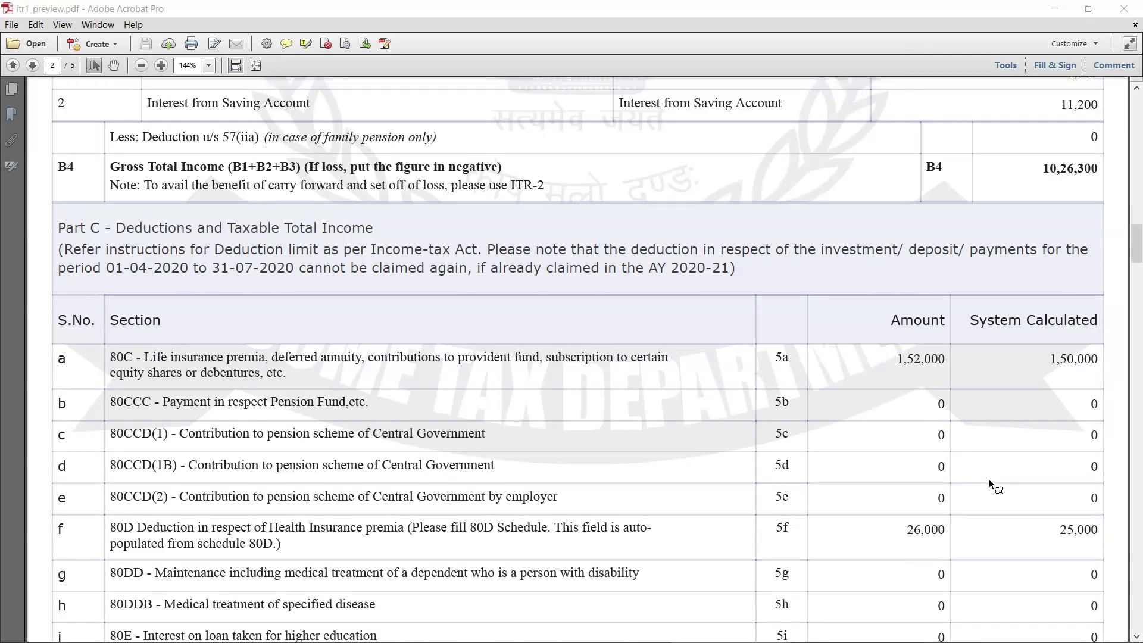
pyautogui.scroll(-10, 988, 480)
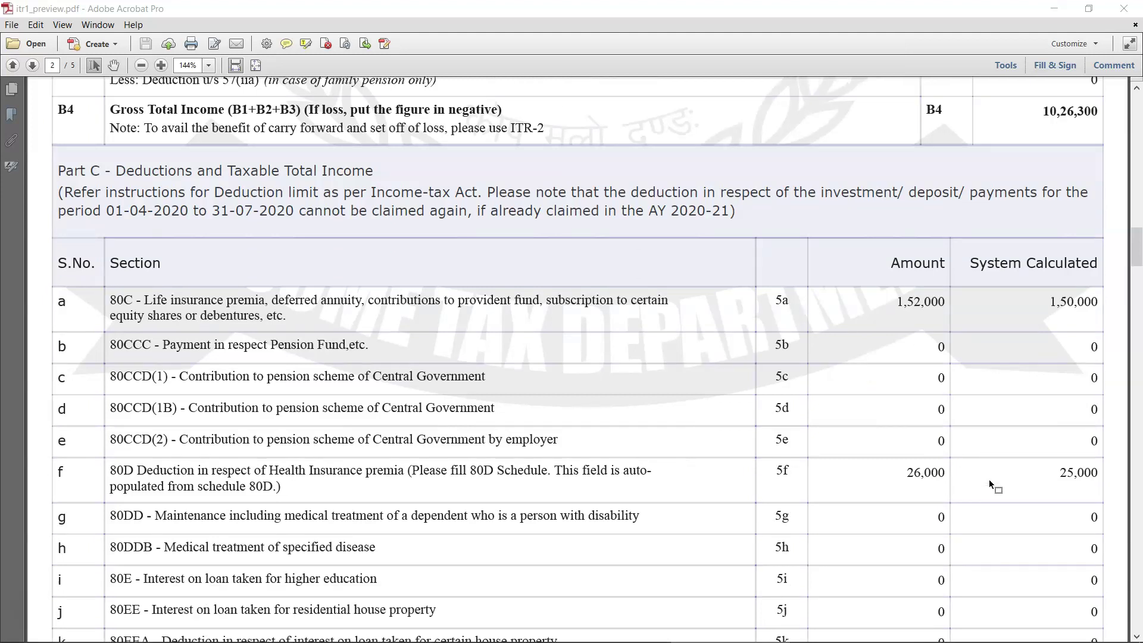